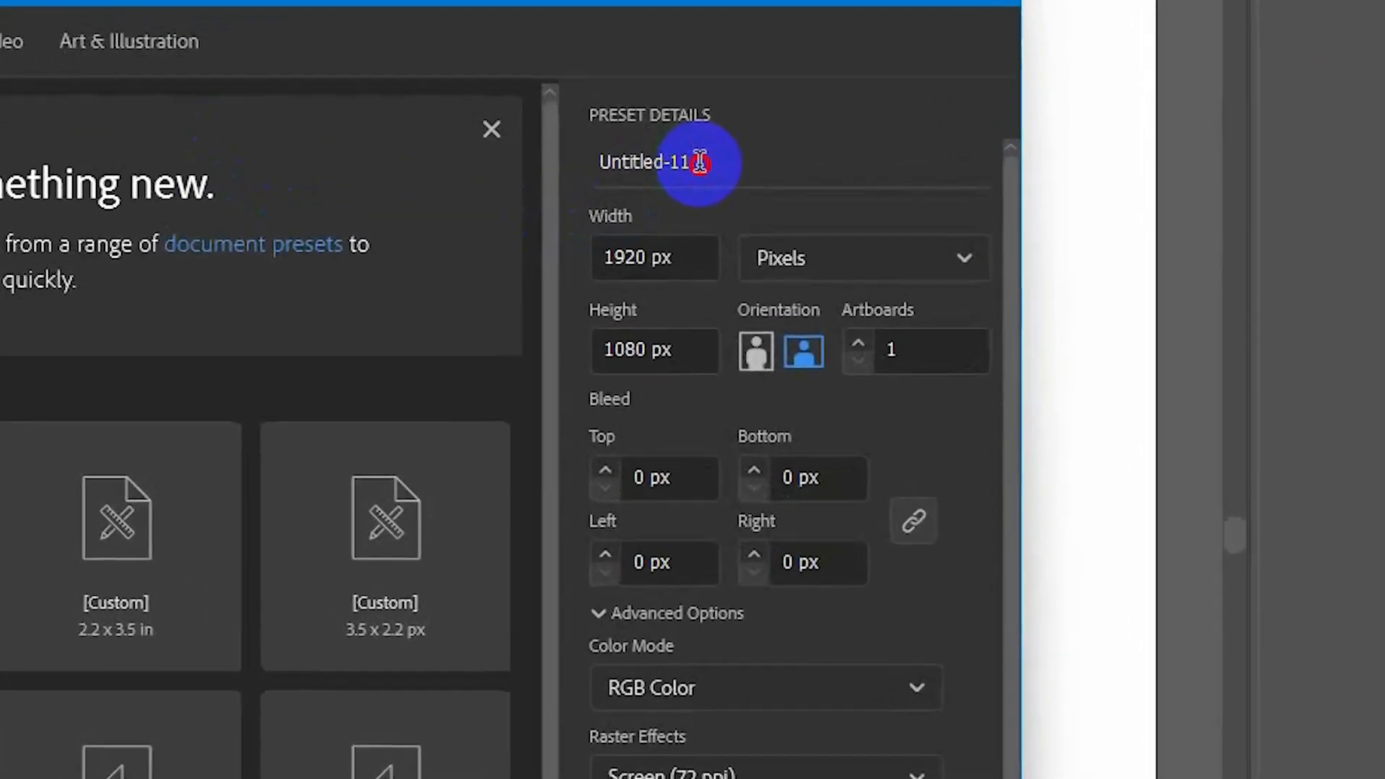
Name the new document preset 'ID Card Demo'.
{"action": "left_click", "coordinate": [876, 195]}
{"action": "double_click", "coordinate": [849, 195]}
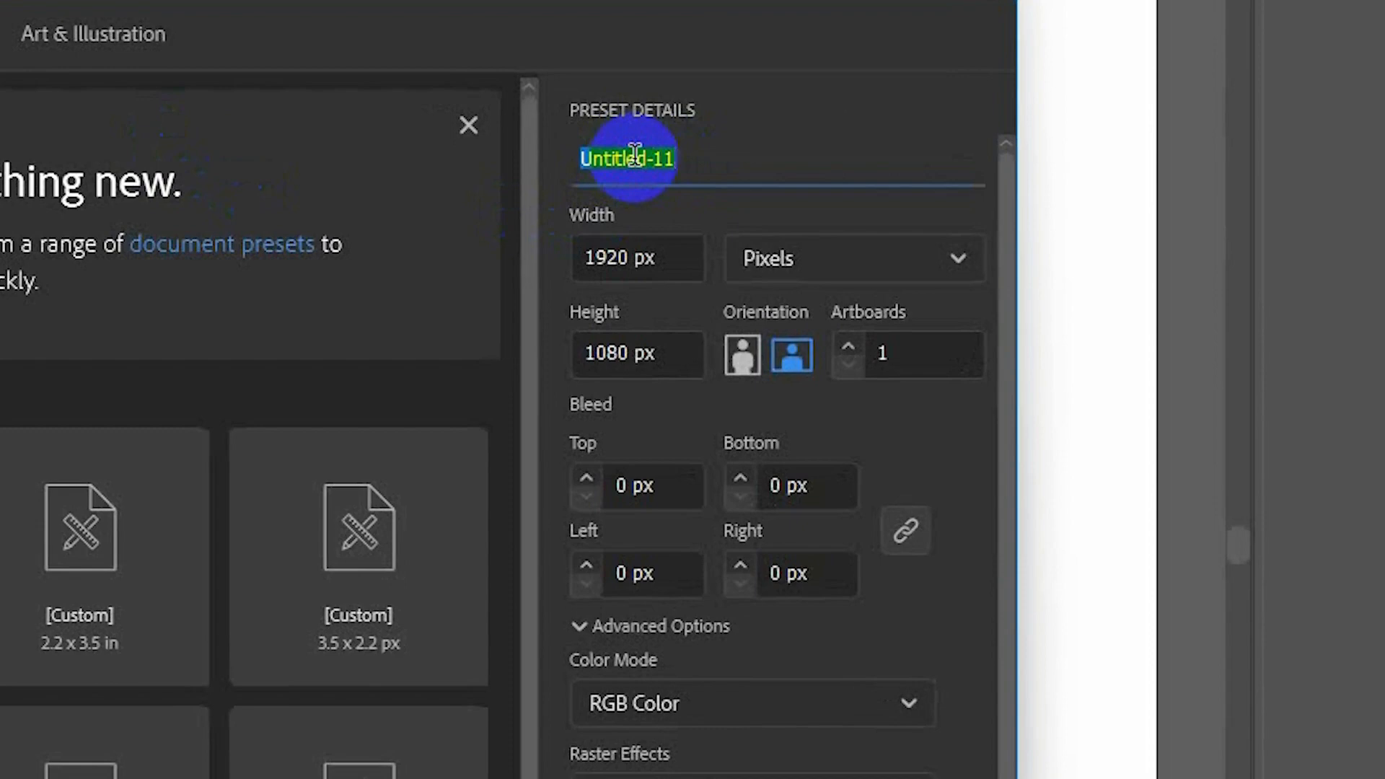
{"action": "type", "text": "ID "}
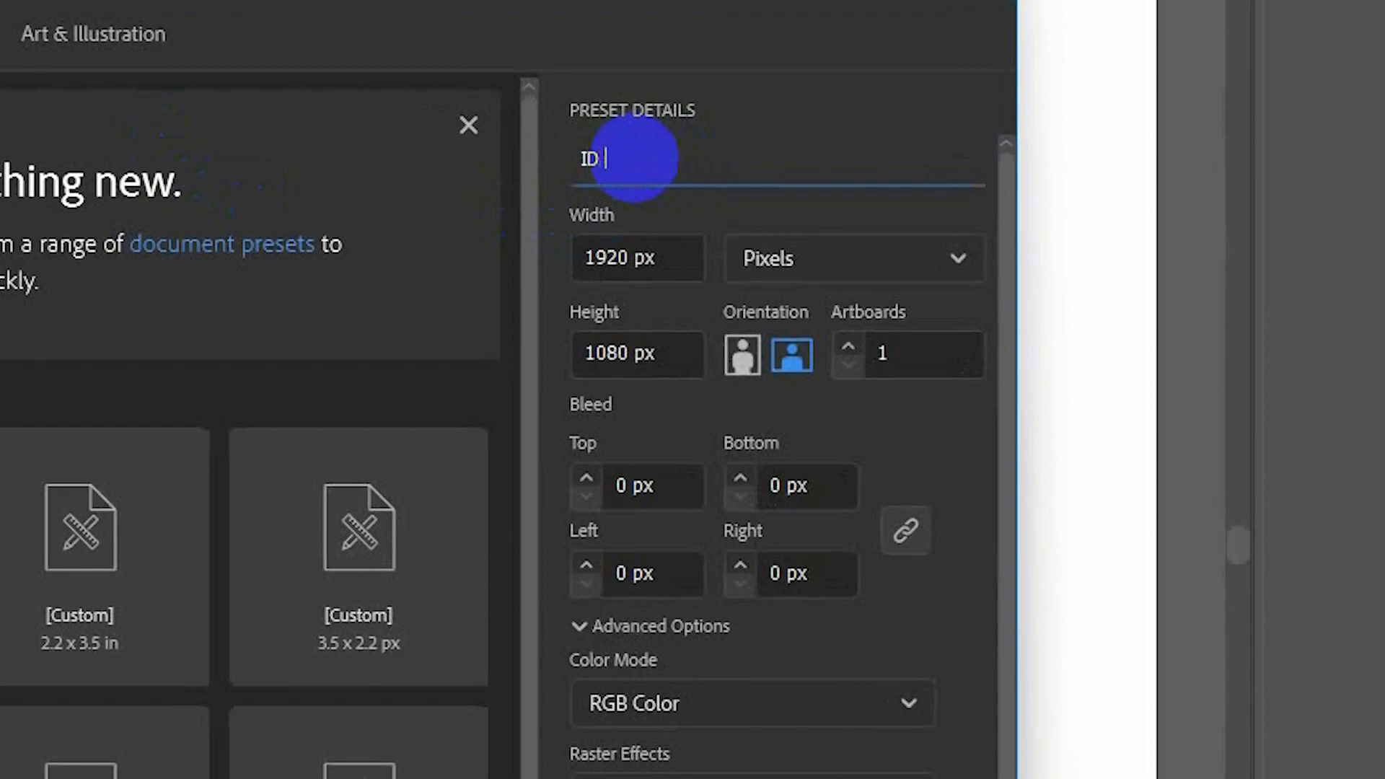
{"action": "type", "text": "Card Demo"}
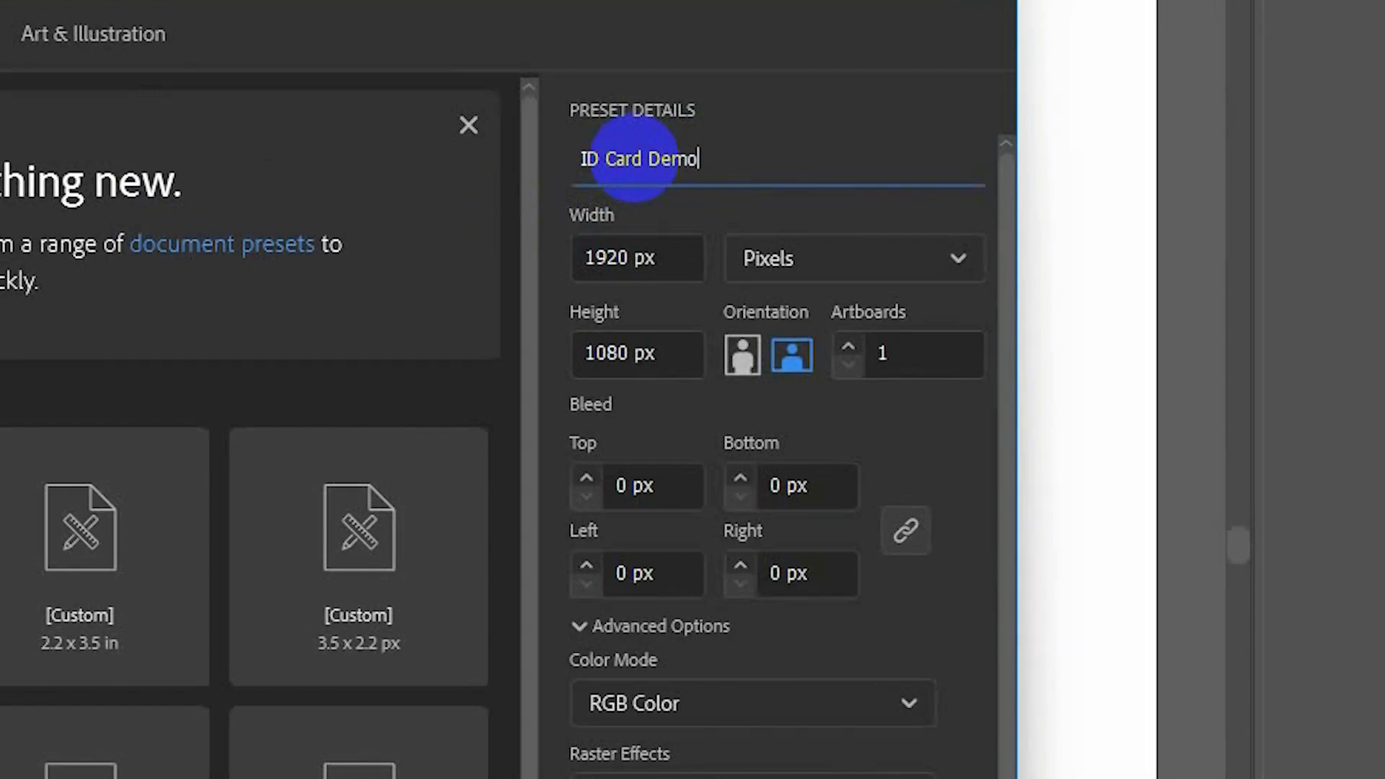
Switch units to Inches and set the size to 2.2 × 3.5 in.
{"action": "left_click", "coordinate": [621, 257]}
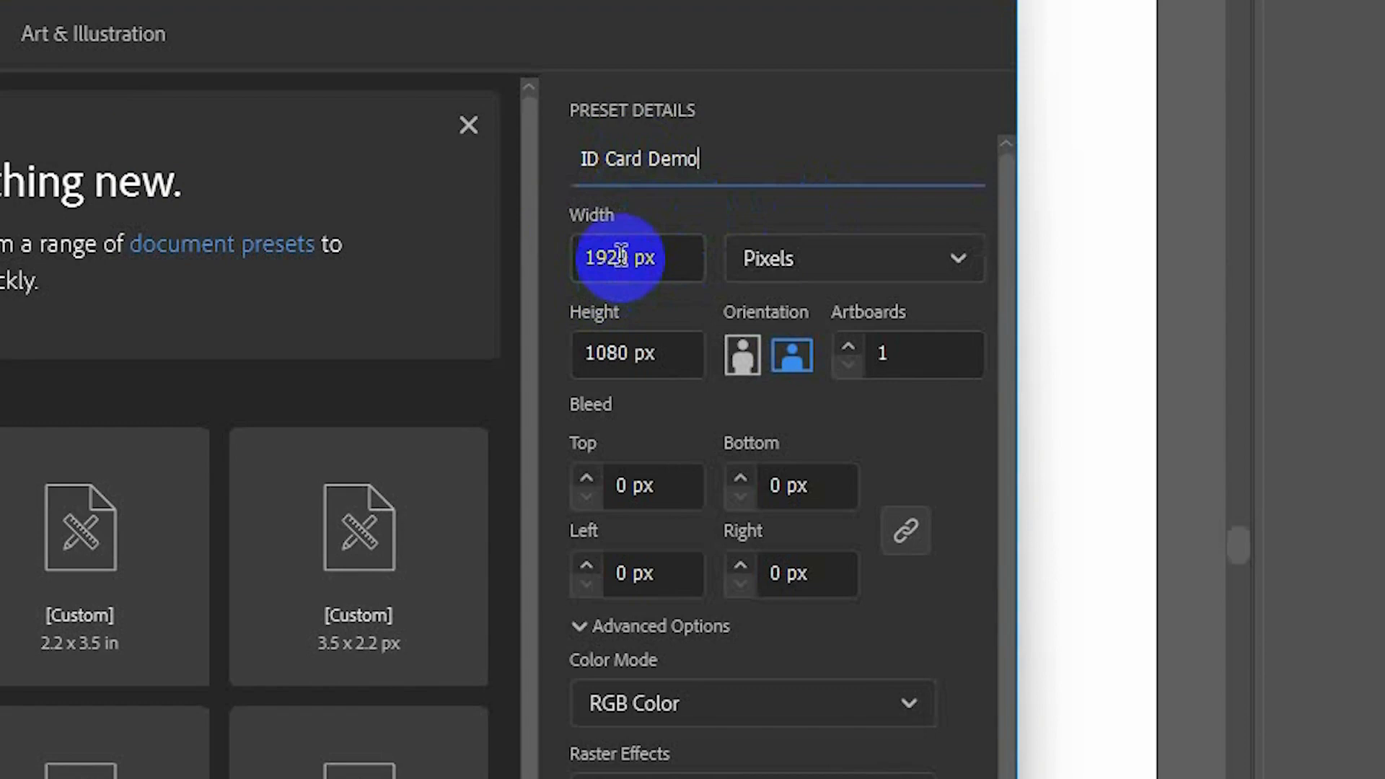
{"action": "left_click", "coordinate": [858, 272]}
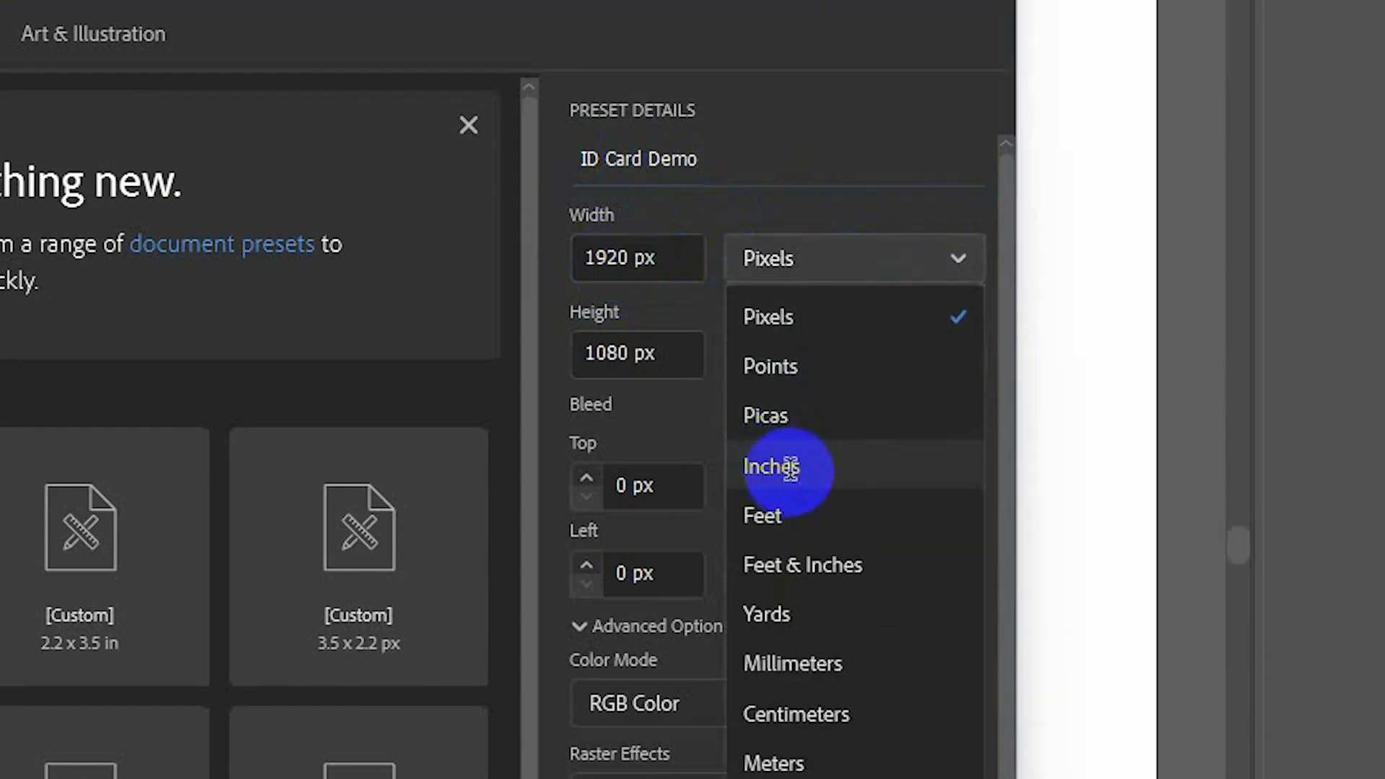
{"action": "left_click", "coordinate": [790, 468]}
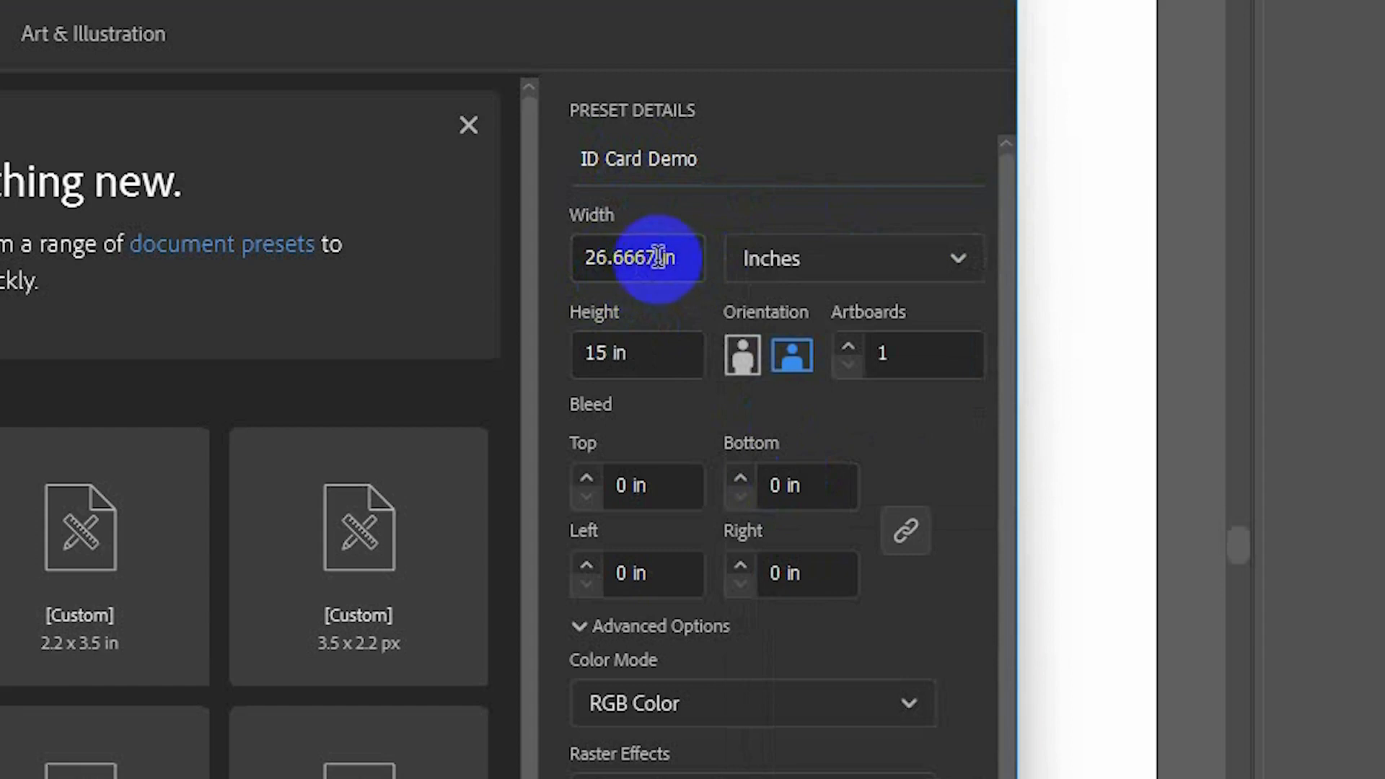
{"action": "double_click", "coordinate": [610, 257]}
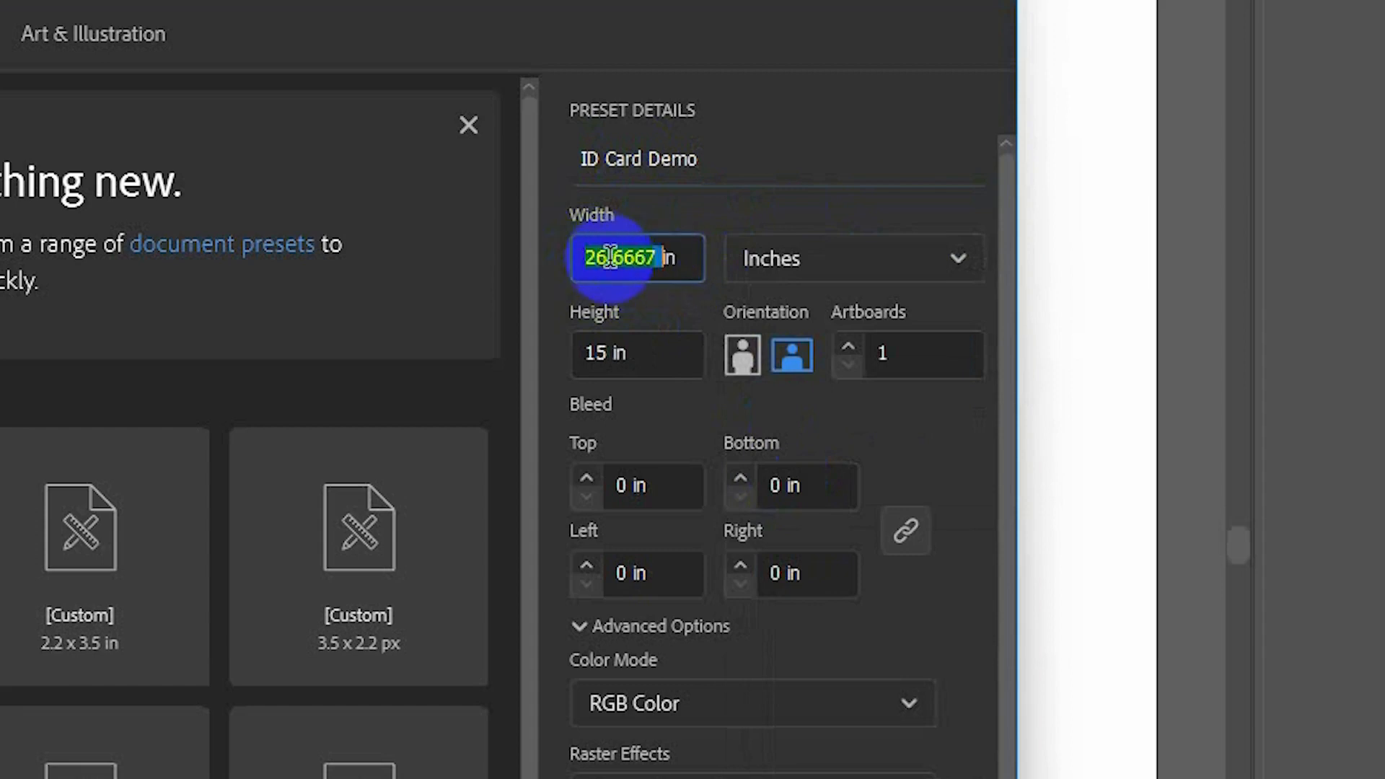
{"action": "type", "text": "2.2"}
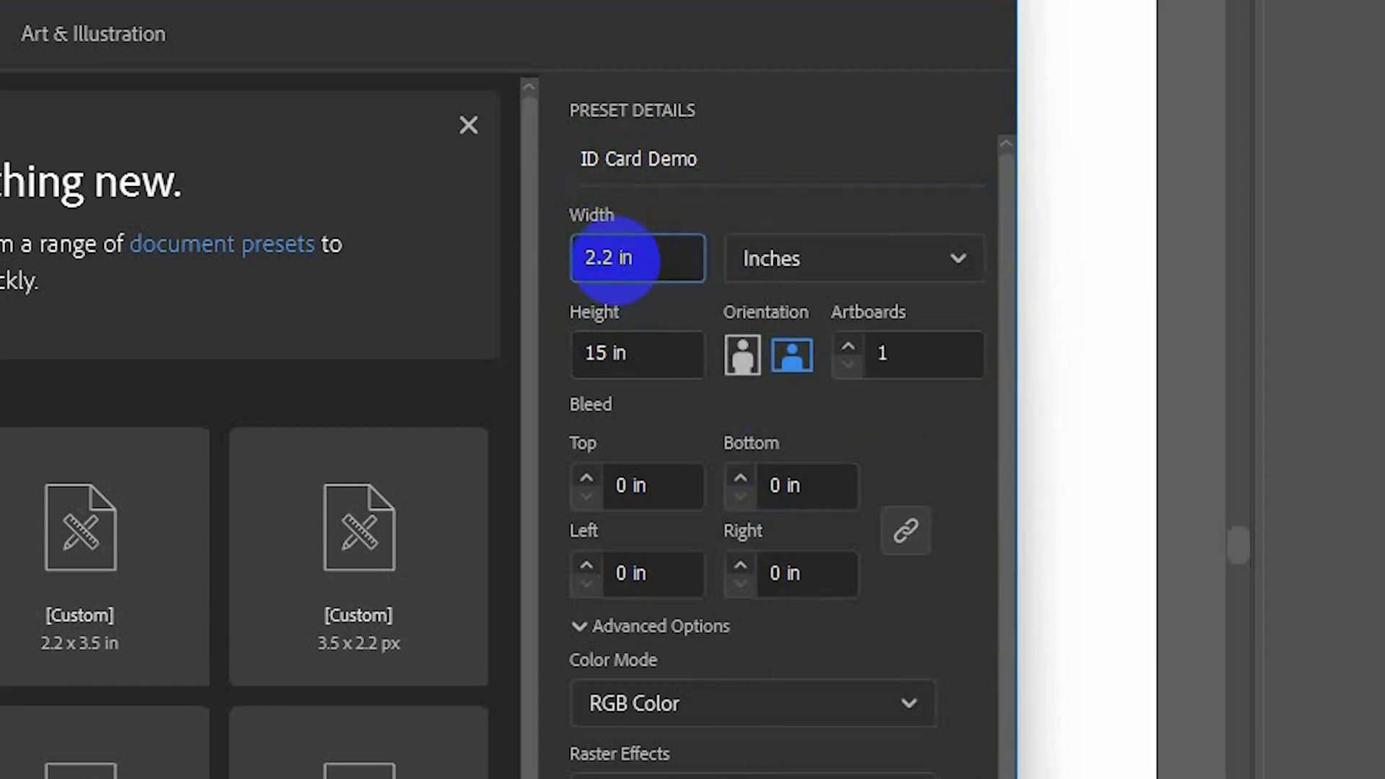
{"action": "double_click", "coordinate": [609, 352]}
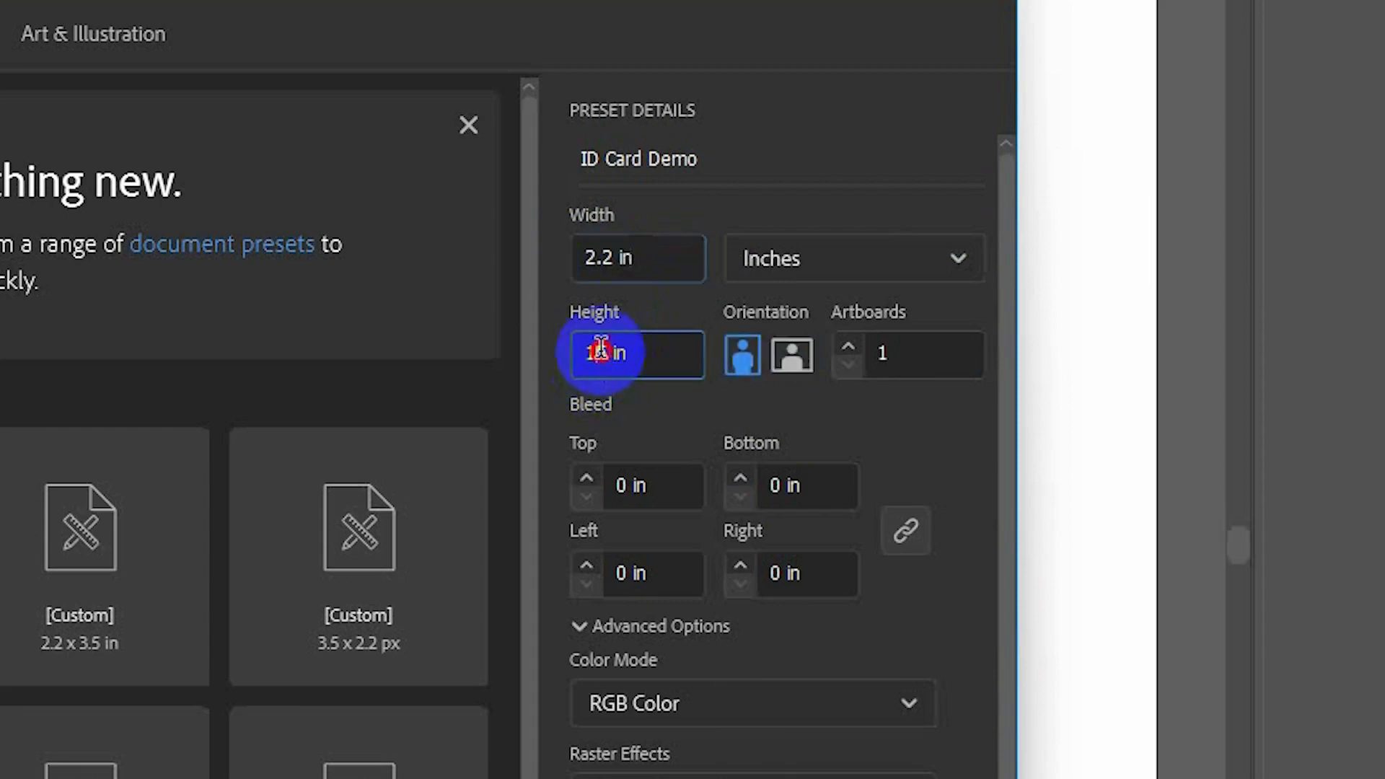
{"action": "type", "text": "3.5"}
Keep portrait orientation and set the number of artboards to 2.
{"action": "left_click", "coordinate": [792, 355]}
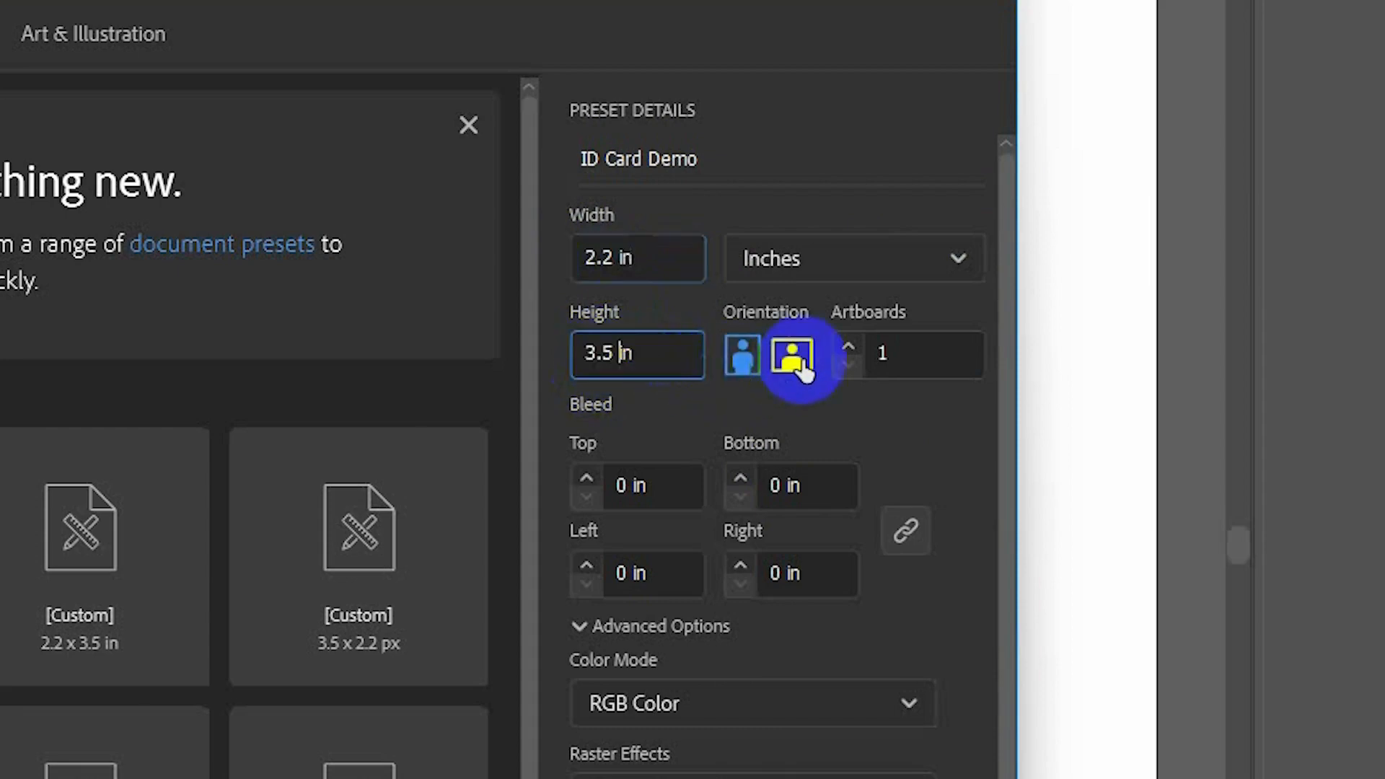
{"action": "left_click", "coordinate": [743, 361]}
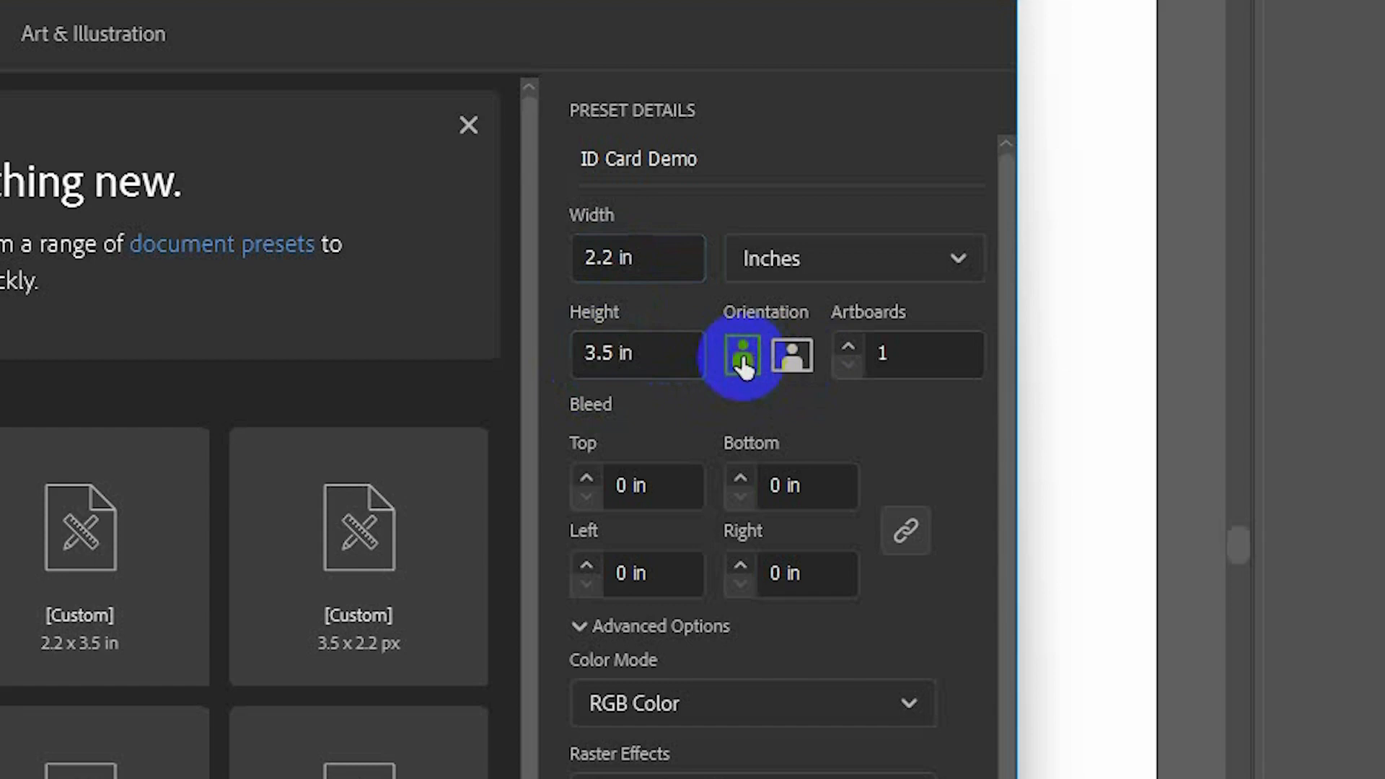
{"action": "left_click", "coordinate": [901, 355]}
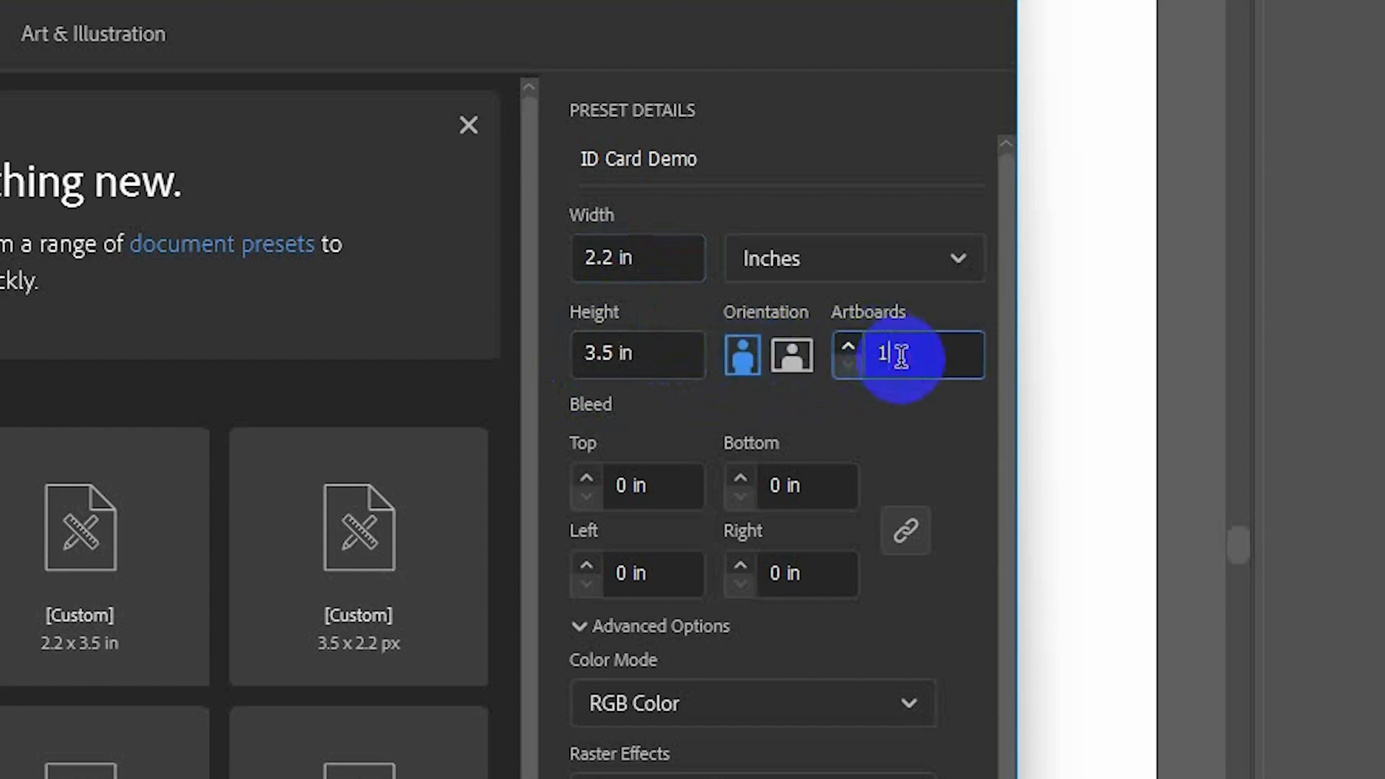
{"action": "key", "text": "BackSpace"}
{"action": "type", "text": "2"}
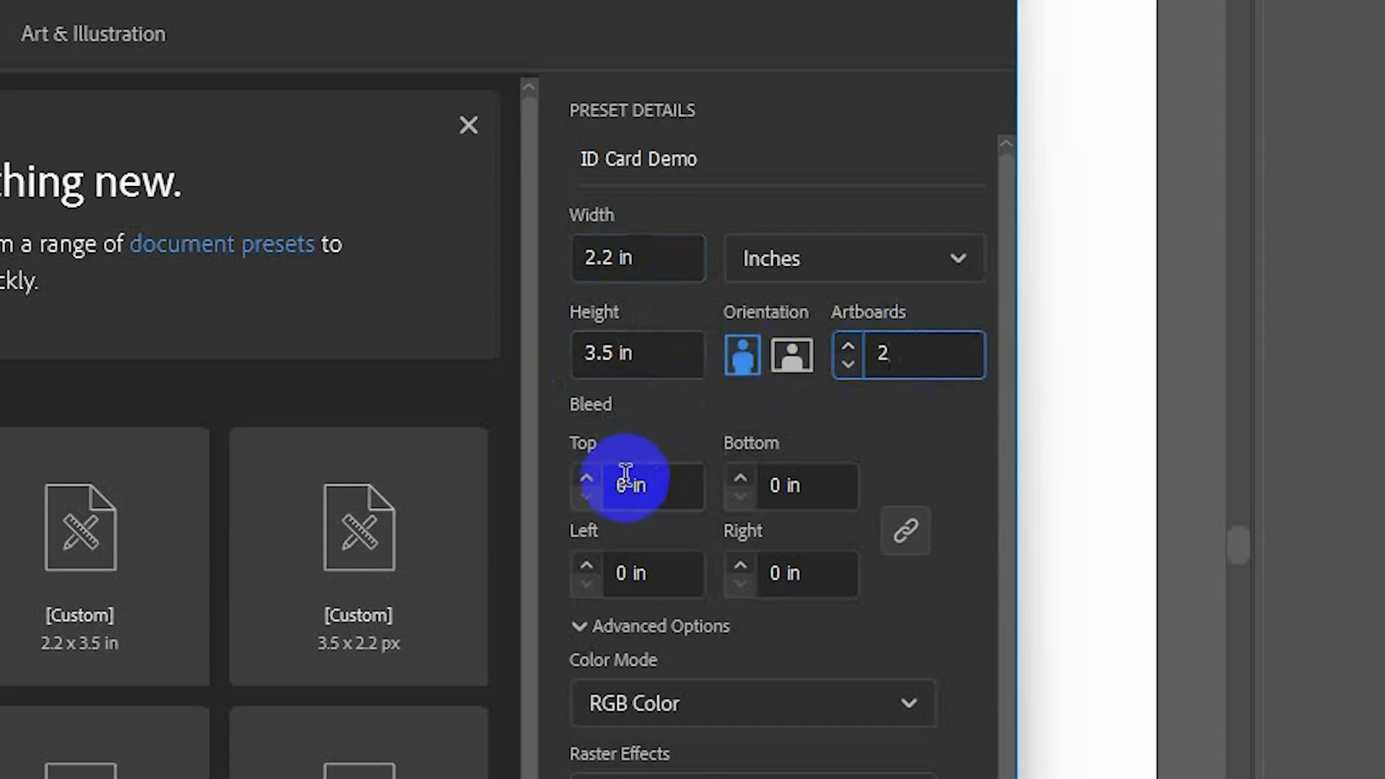
Add a 0.125 in bleed, set Raster Effects to High (300 ppi), and create the document.
{"action": "left_click", "coordinate": [588, 480]}
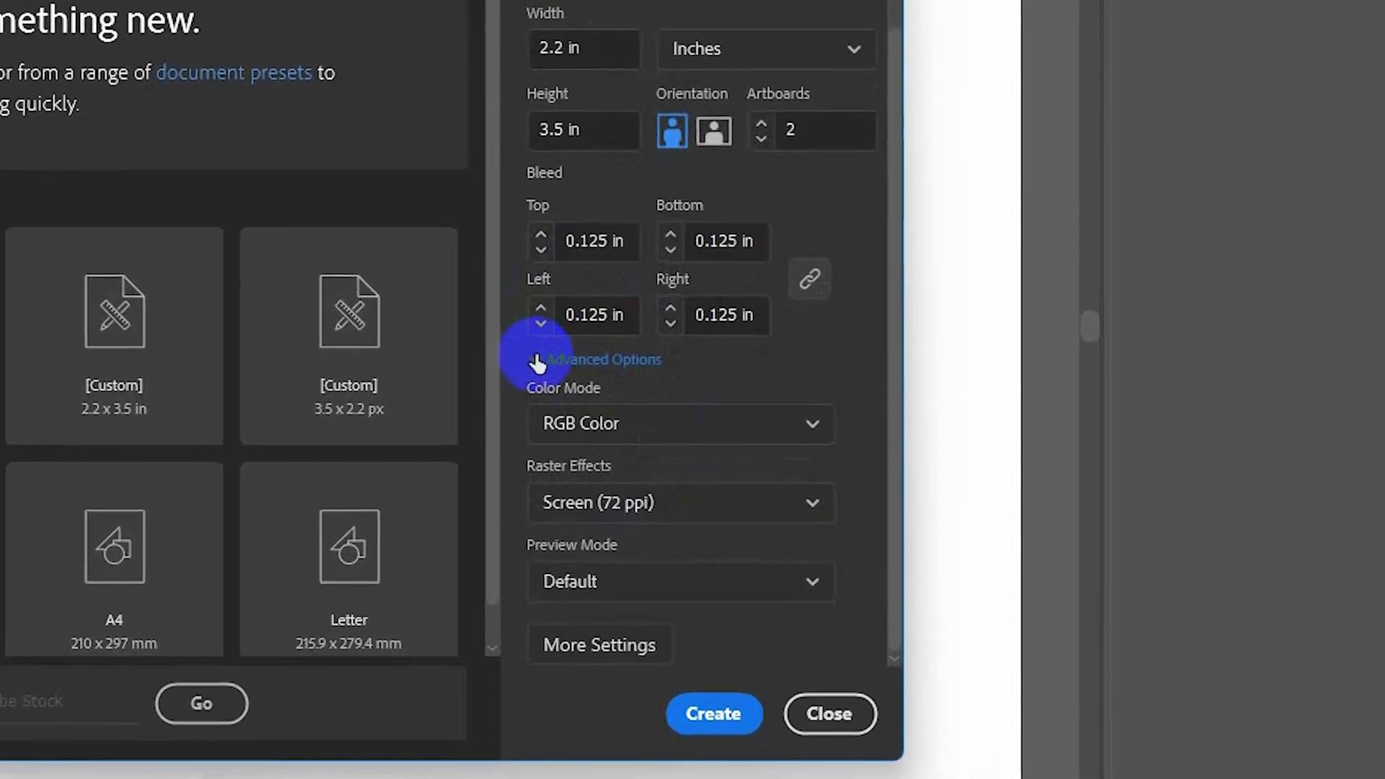
{"action": "left_click", "coordinate": [499, 353]}
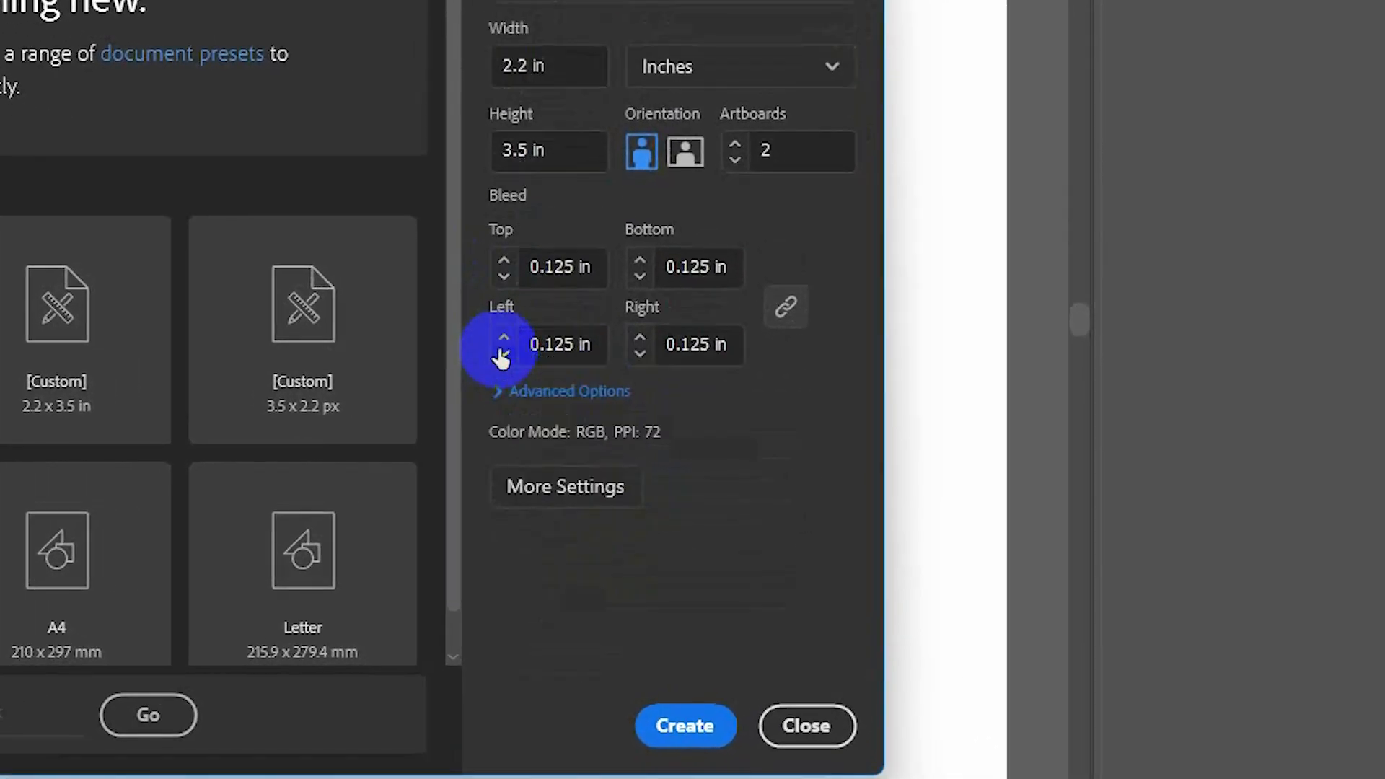
{"action": "left_click", "coordinate": [498, 388]}
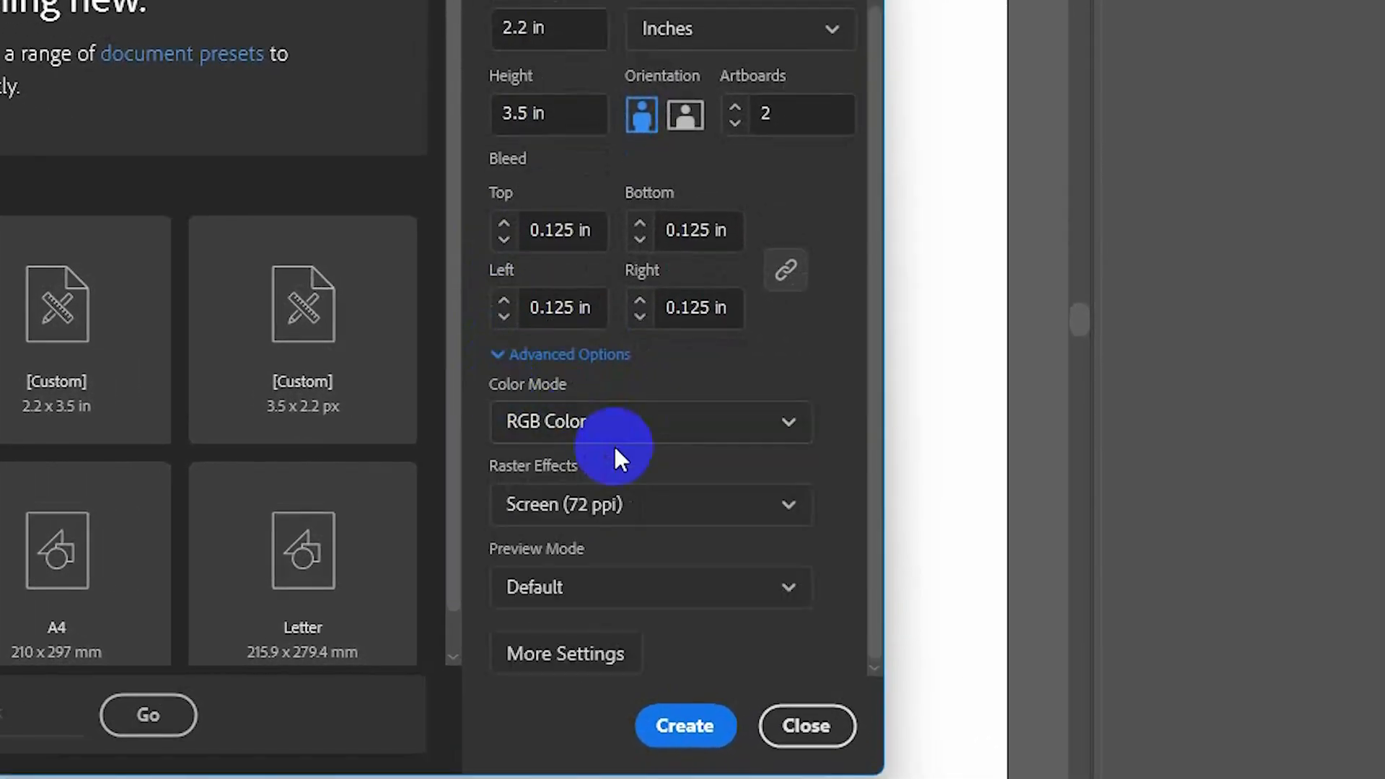
{"action": "left_click", "coordinate": [630, 507]}
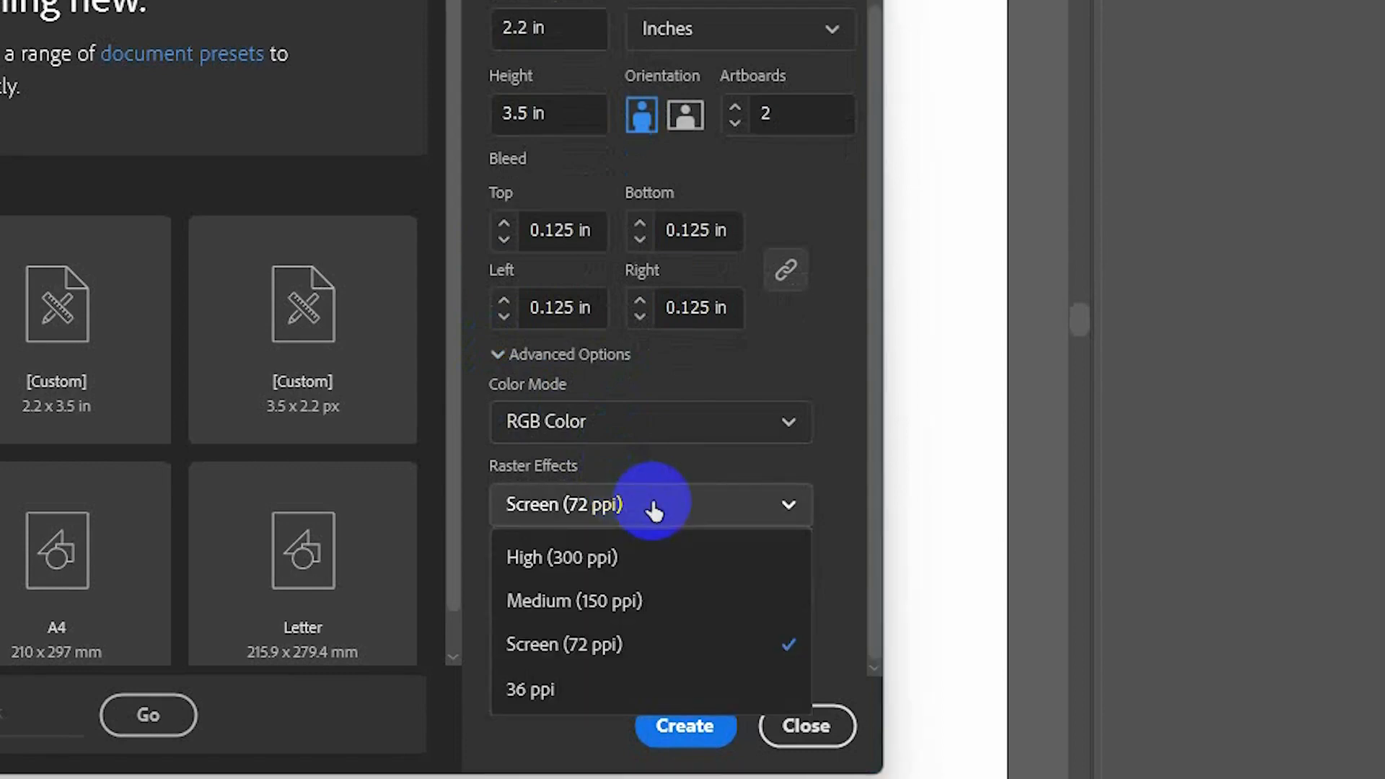
{"action": "left_click", "coordinate": [563, 577]}
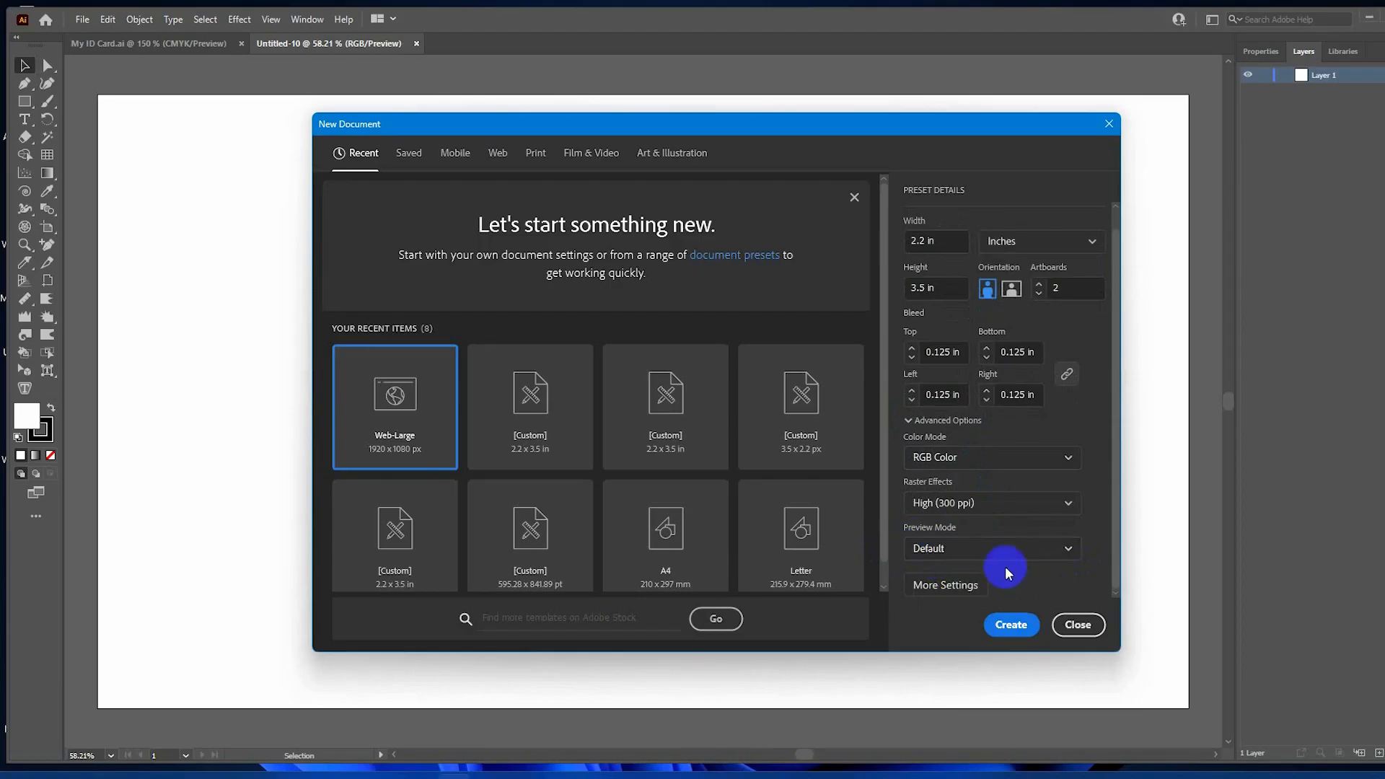
{"action": "left_click", "coordinate": [1011, 625]}
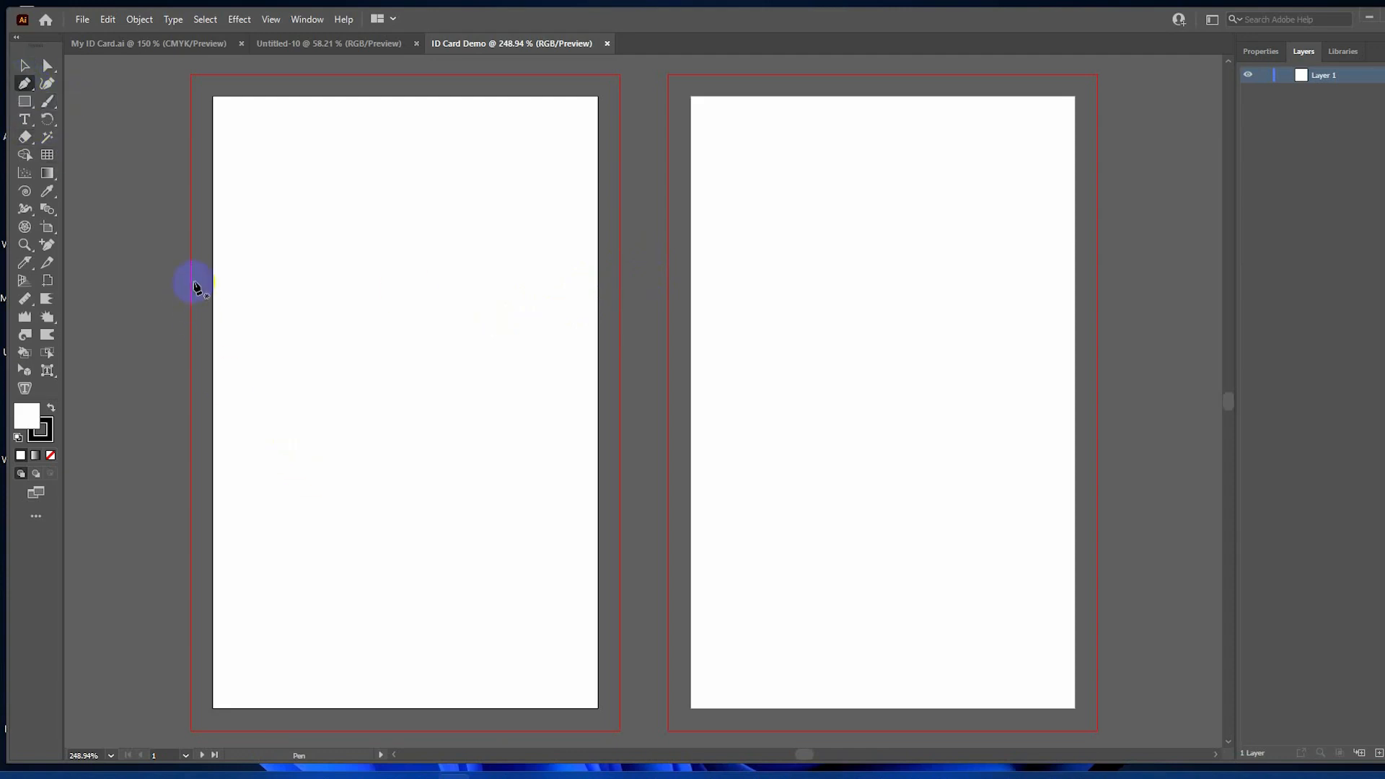
Set the stroke colour to None.
{"action": "double_click", "coordinate": [29, 417]}
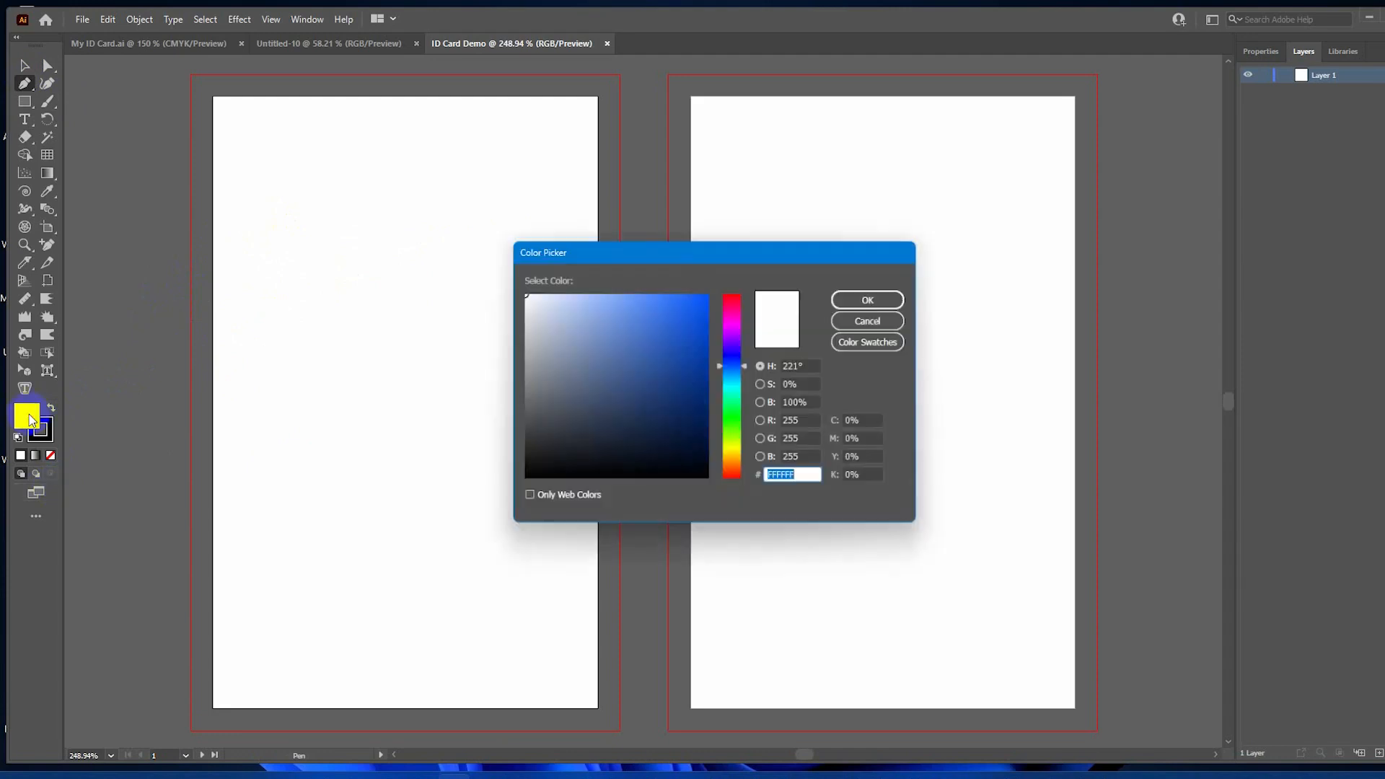
{"action": "left_click", "coordinate": [879, 319]}
{"action": "left_click", "coordinate": [42, 431]}
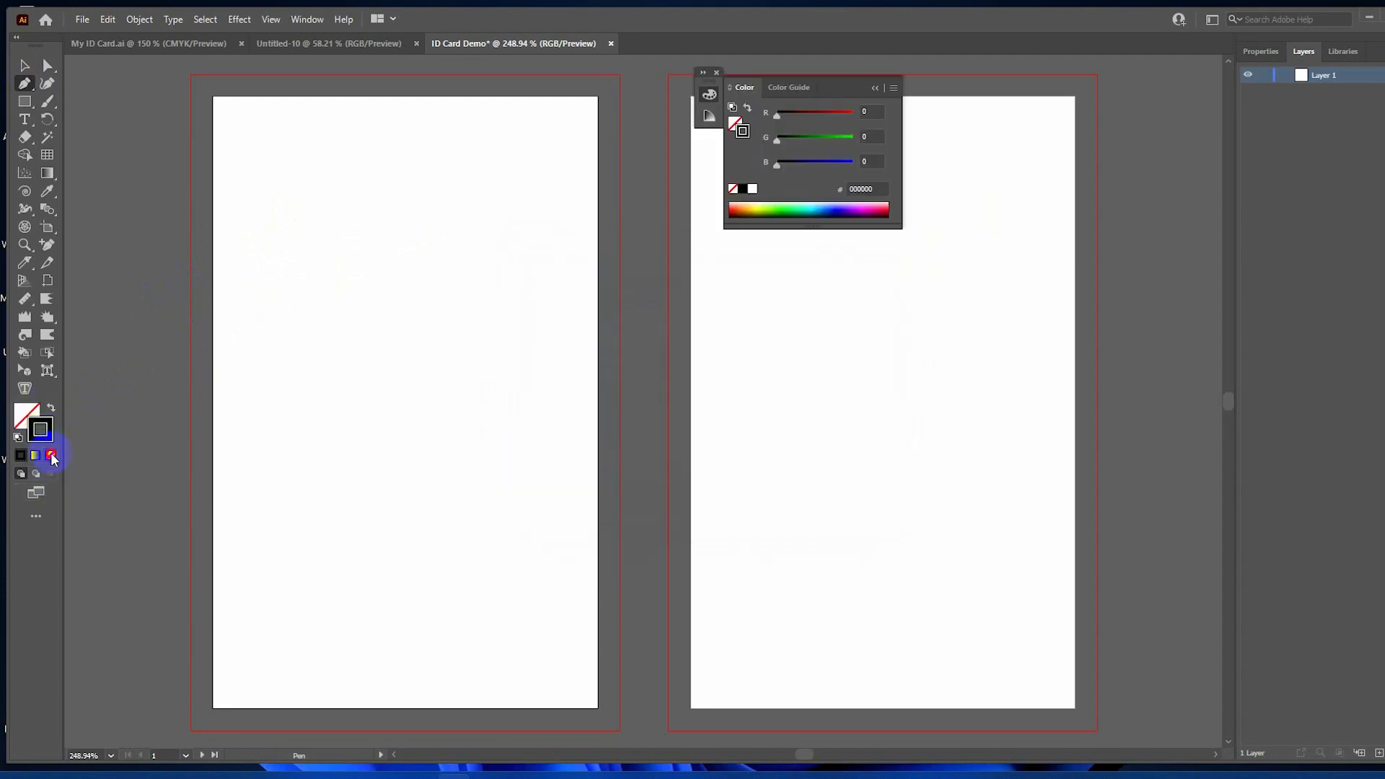
{"action": "left_click", "coordinate": [50, 456]}
Draw a closed Pen path with a wavy lower edge across the artboard's top.
{"action": "left_click", "coordinate": [191, 303]}
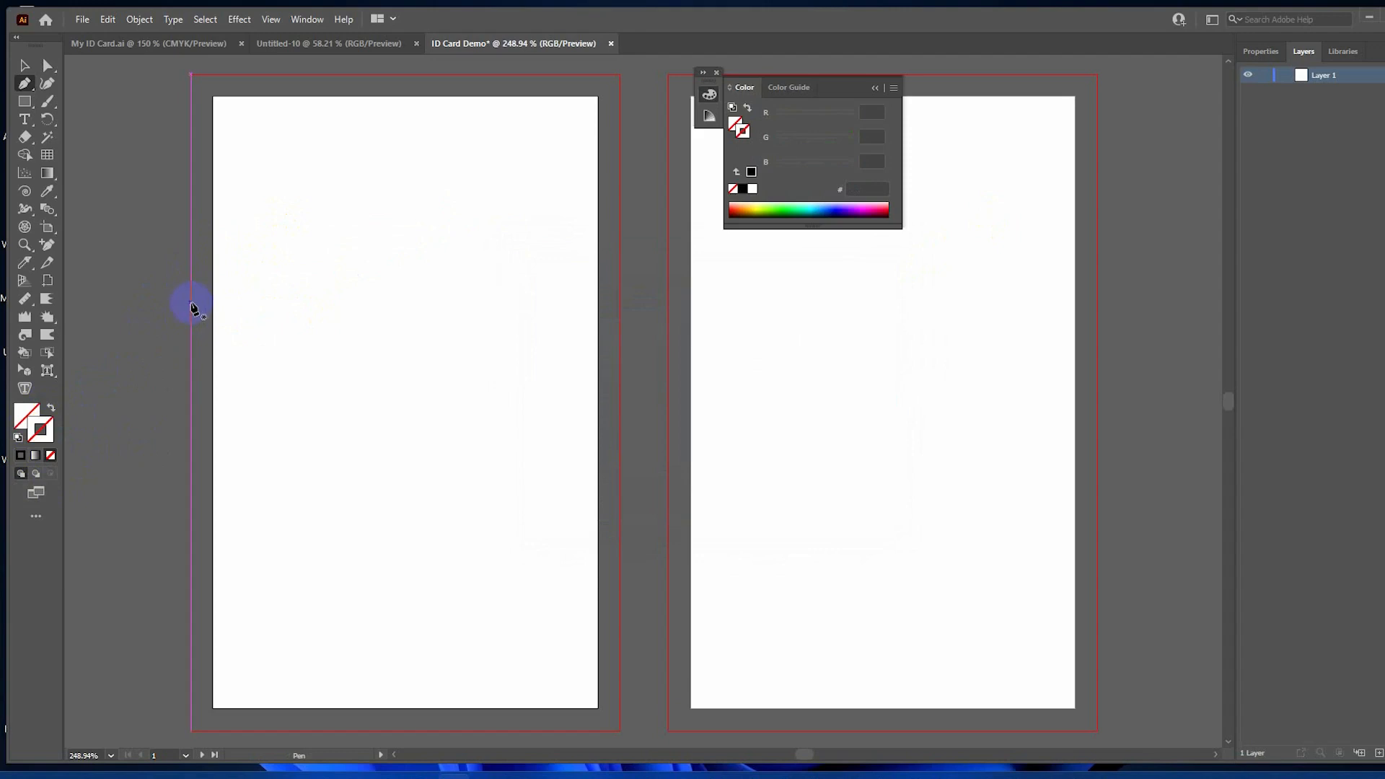
{"action": "mouse_move", "coordinate": [294, 329]}
{"action": "left_mouse_down"}
{"action": "mouse_move", "coordinate": [351, 320]}
{"action": "mouse_move", "coordinate": [314, 312]}
{"action": "left_mouse_up"}
{"action": "key", "text": "ctrl+z"}
{"action": "left_click_drag", "start_coordinate": [412, 244], "coordinate": [550, 220]}
{"action": "key", "text": "ctrl+z"}
{"action": "left_click", "coordinate": [620, 323]}
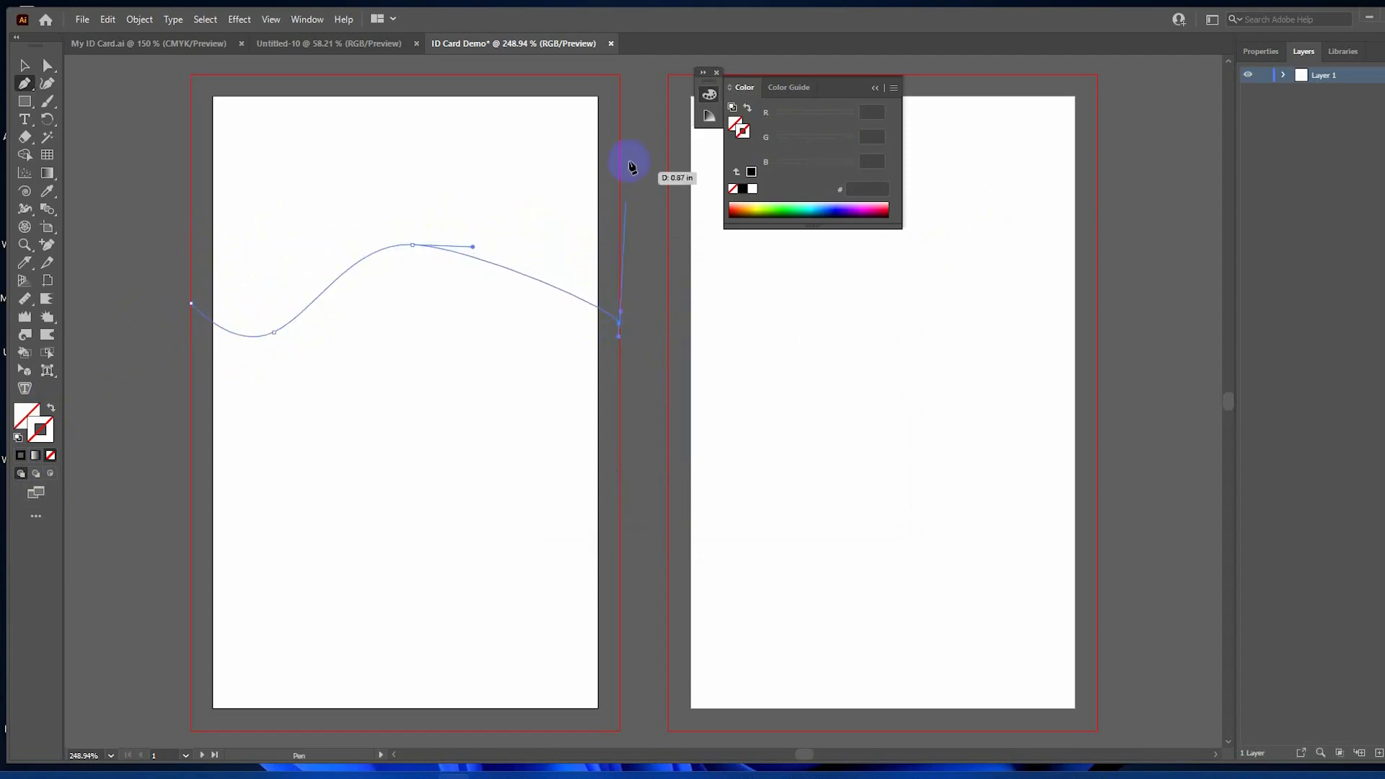
{"action": "left_click", "coordinate": [620, 74]}
{"action": "left_click", "coordinate": [191, 74]}
{"action": "left_click", "coordinate": [192, 303]}
Fill the wave shape with web-safe blue #0033CC.
{"action": "key", "text": "a"}
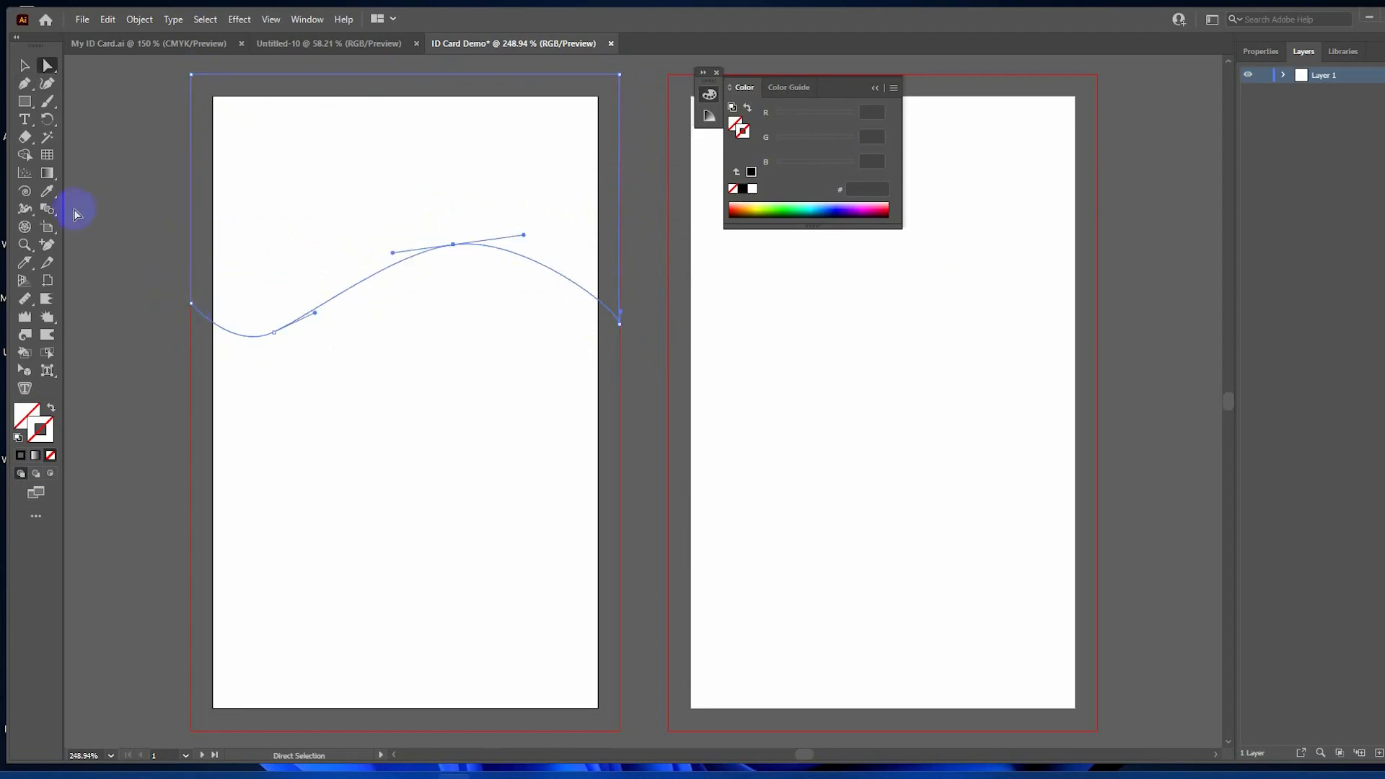
{"action": "double_click", "coordinate": [25, 416]}
{"action": "mouse_move", "coordinate": [630, 322]}
{"action": "left_mouse_down"}
{"action": "mouse_move", "coordinate": [692, 336]}
{"action": "mouse_move", "coordinate": [728, 303]}
{"action": "mouse_move", "coordinate": [729, 327]}
{"action": "left_mouse_up"}
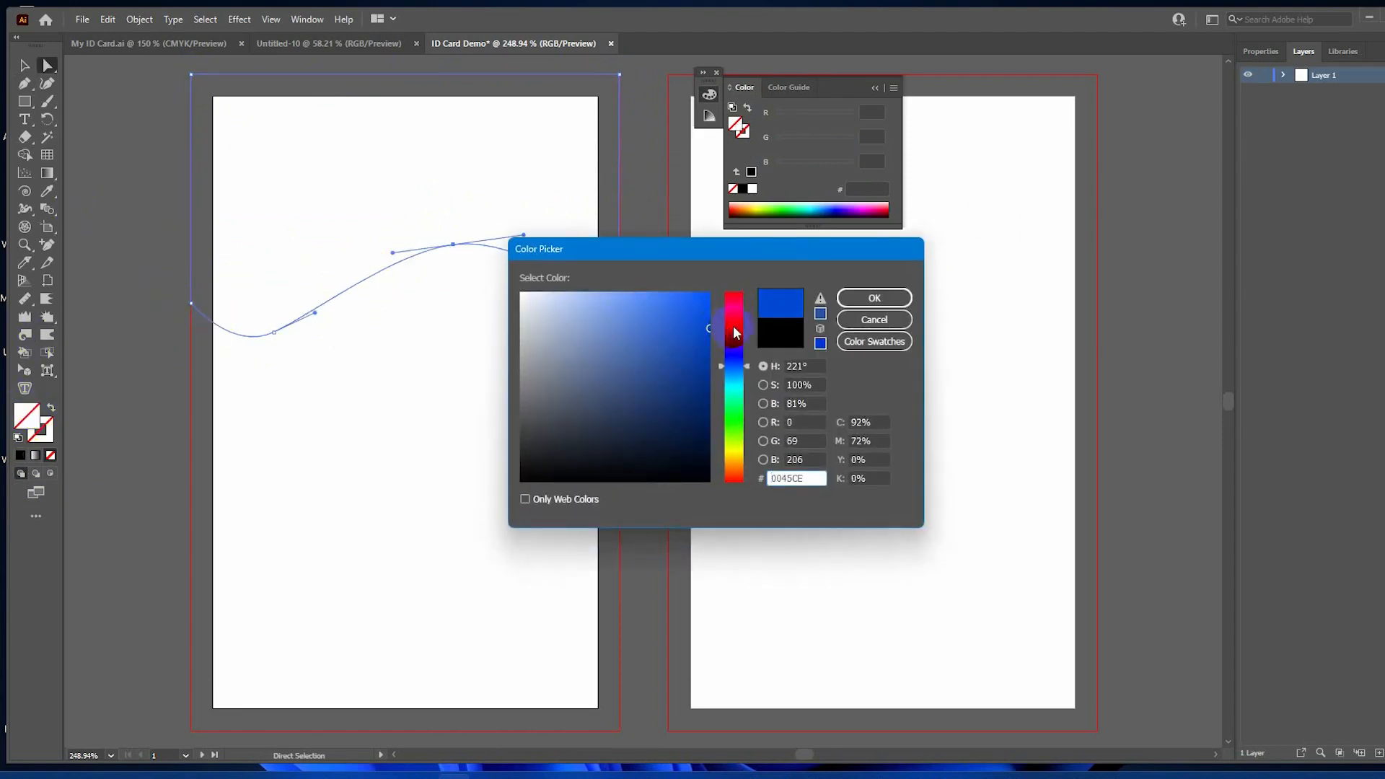
{"action": "left_click", "coordinate": [820, 328]}
{"action": "left_click", "coordinate": [862, 302]}
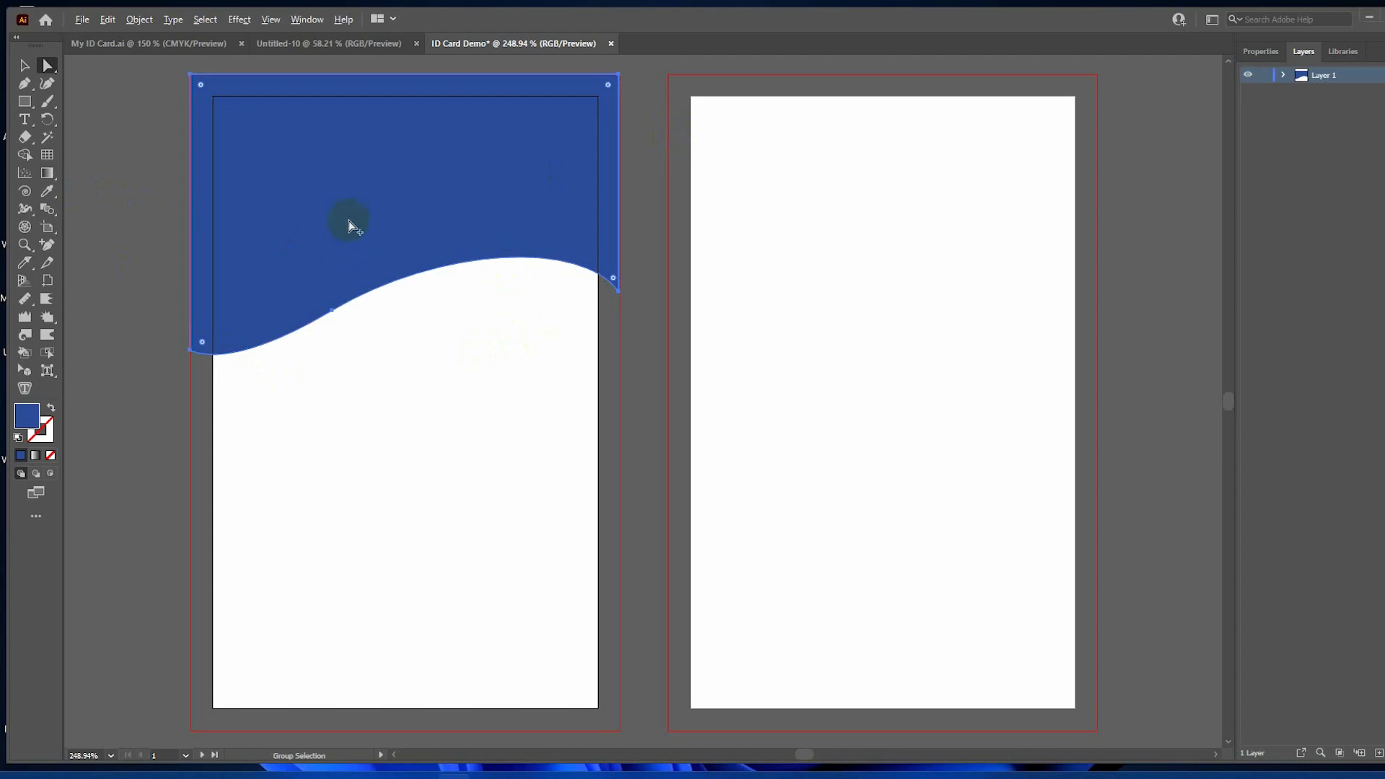
Move the wave copy about 47 px lower and recolour it bright blue #089AF4.
{"action": "left_click_drag", "start_coordinate": [346, 214], "coordinate": [349, 251]}
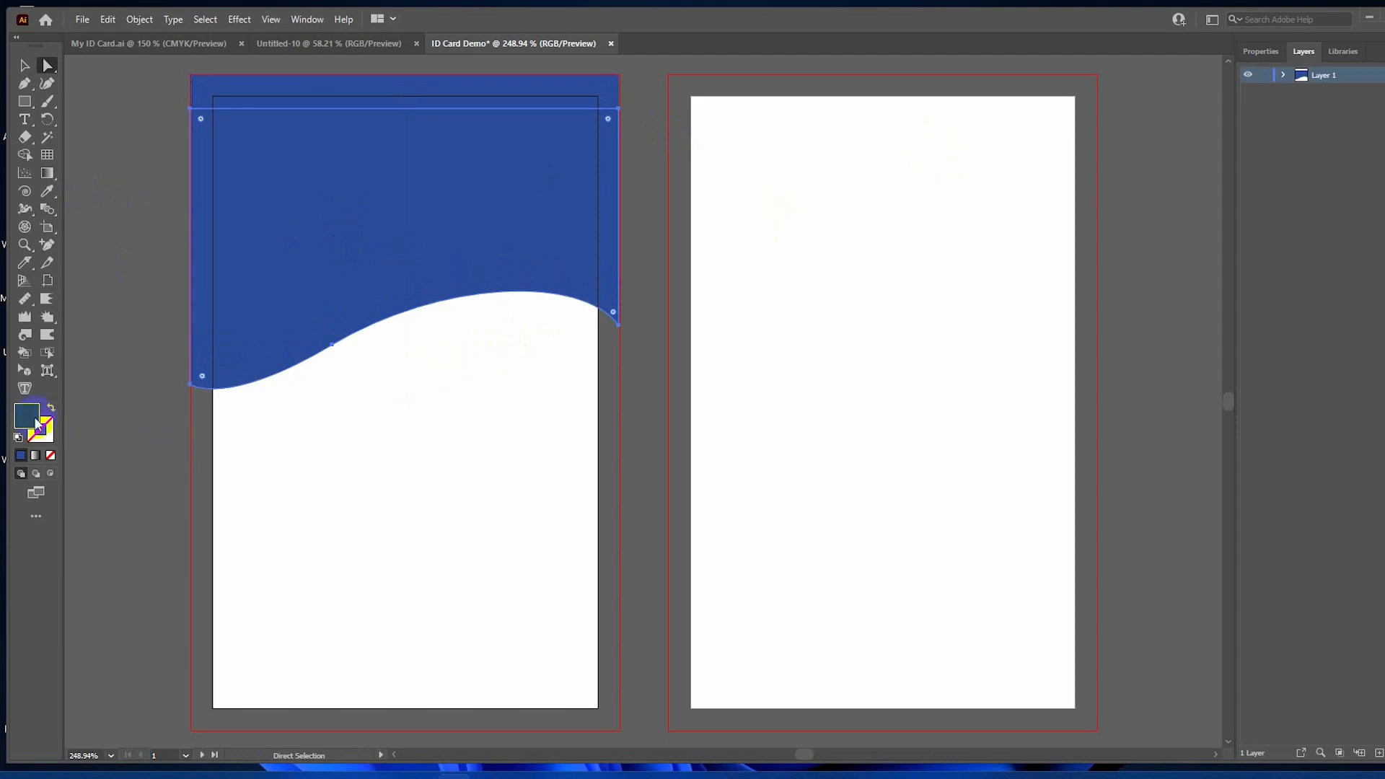
{"action": "double_click", "coordinate": [27, 416]}
{"action": "left_click_drag", "start_coordinate": [642, 361], "coordinate": [707, 298]}
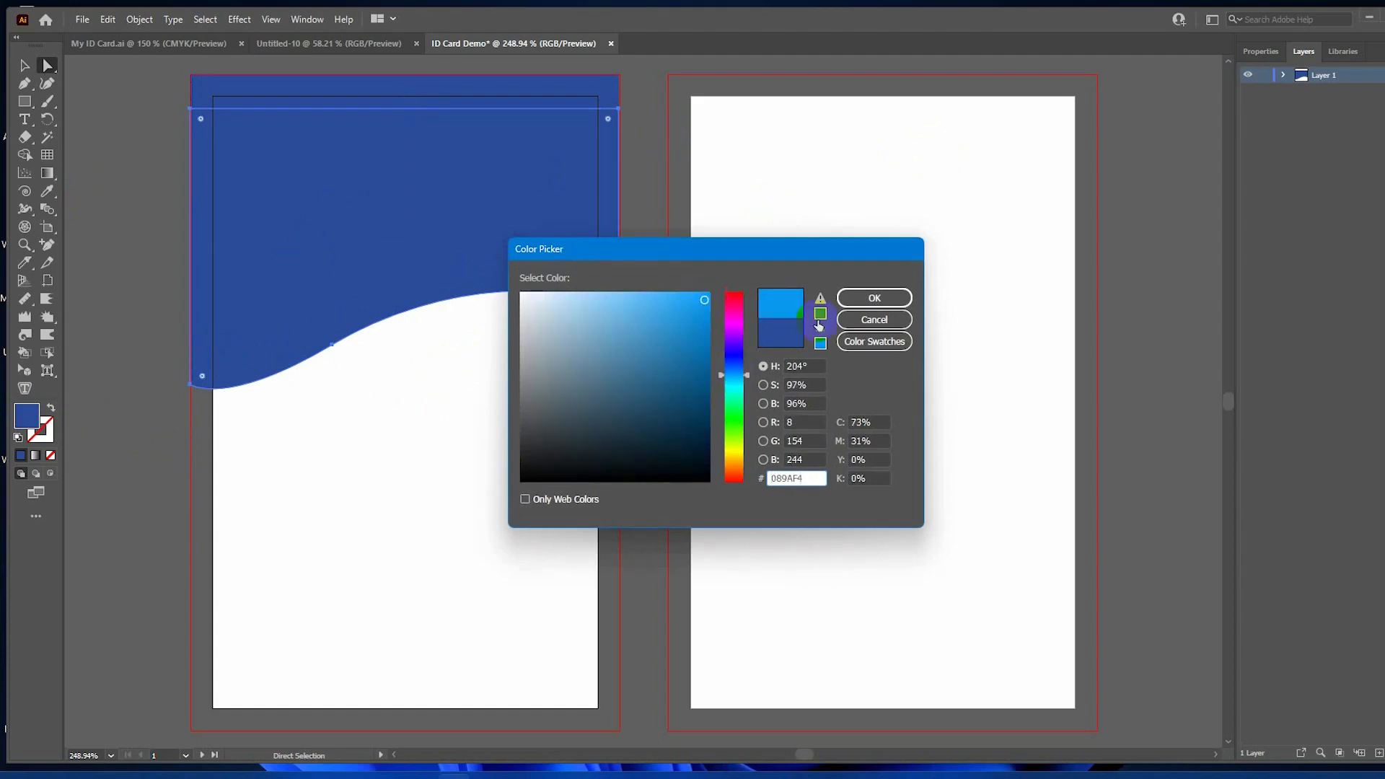
{"action": "left_click", "coordinate": [874, 298]}
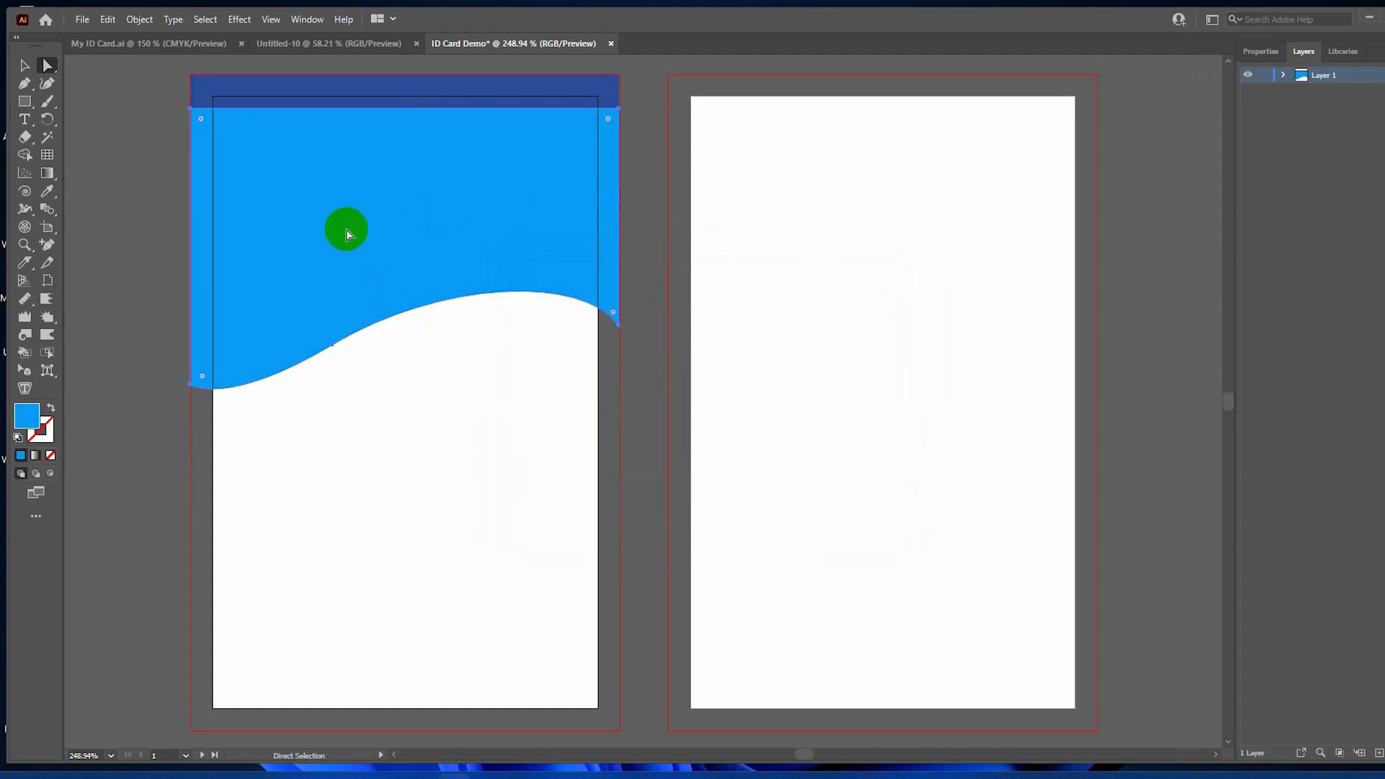
{"action": "left_click", "coordinate": [1283, 74]}
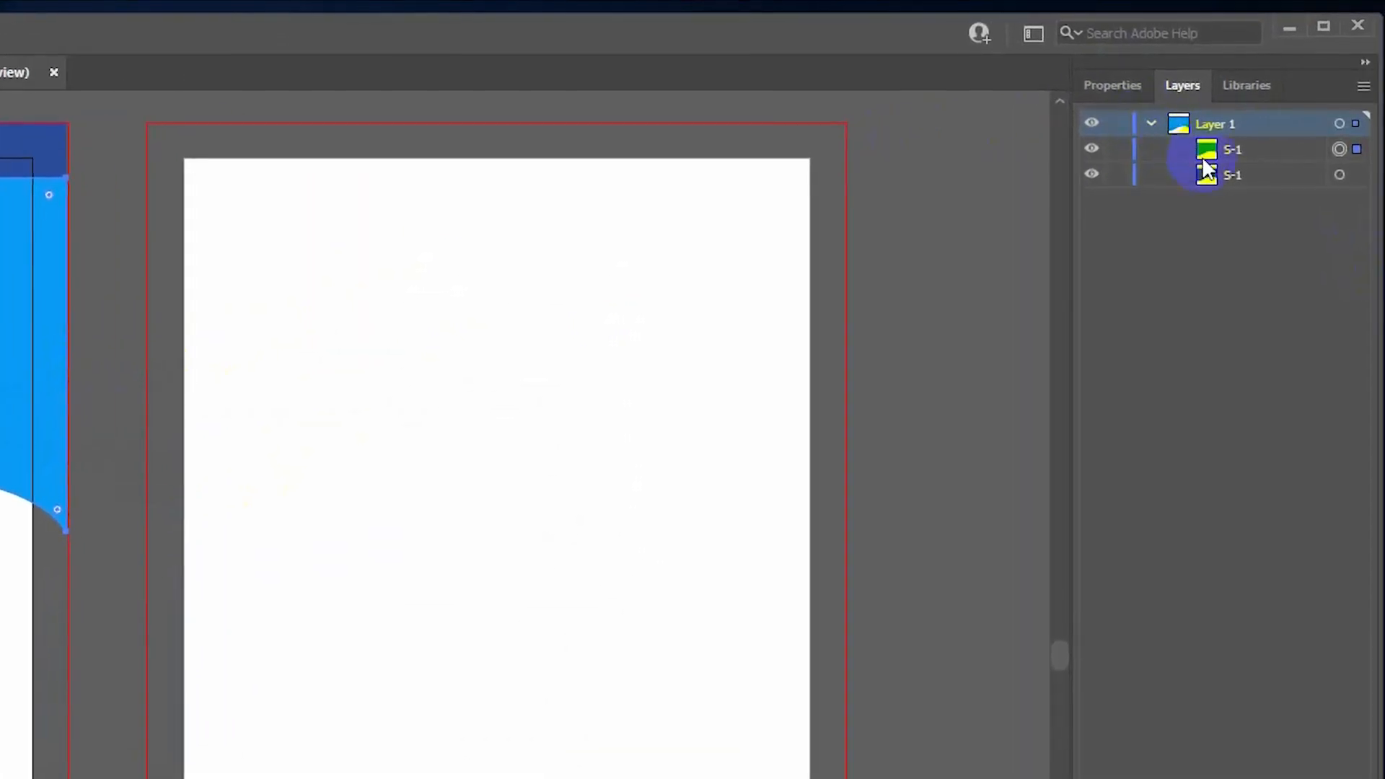
Move the S-1 wave sublayer down in the stack and select the lower wave.
{"action": "left_click_drag", "start_coordinate": [1208, 151], "coordinate": [1201, 189]}
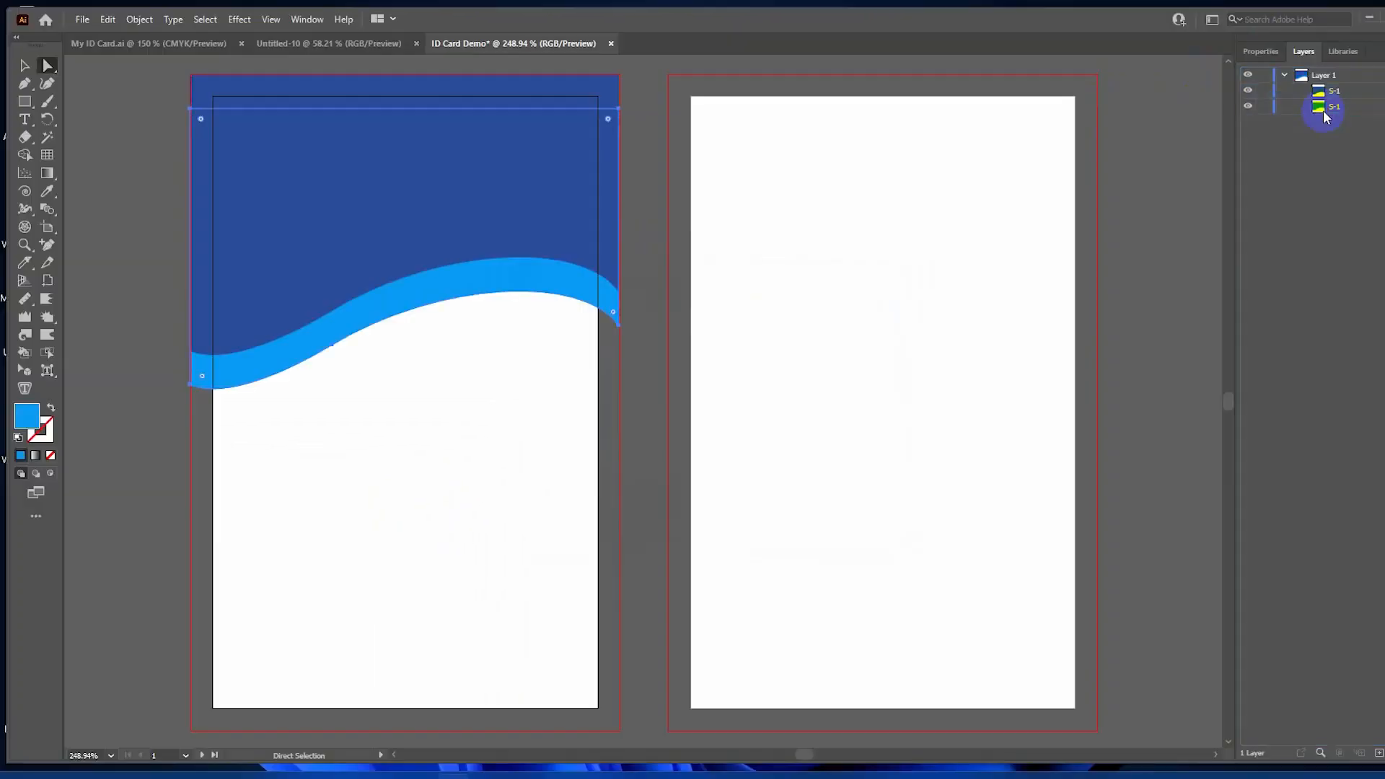
{"action": "left_click", "coordinate": [477, 294]}
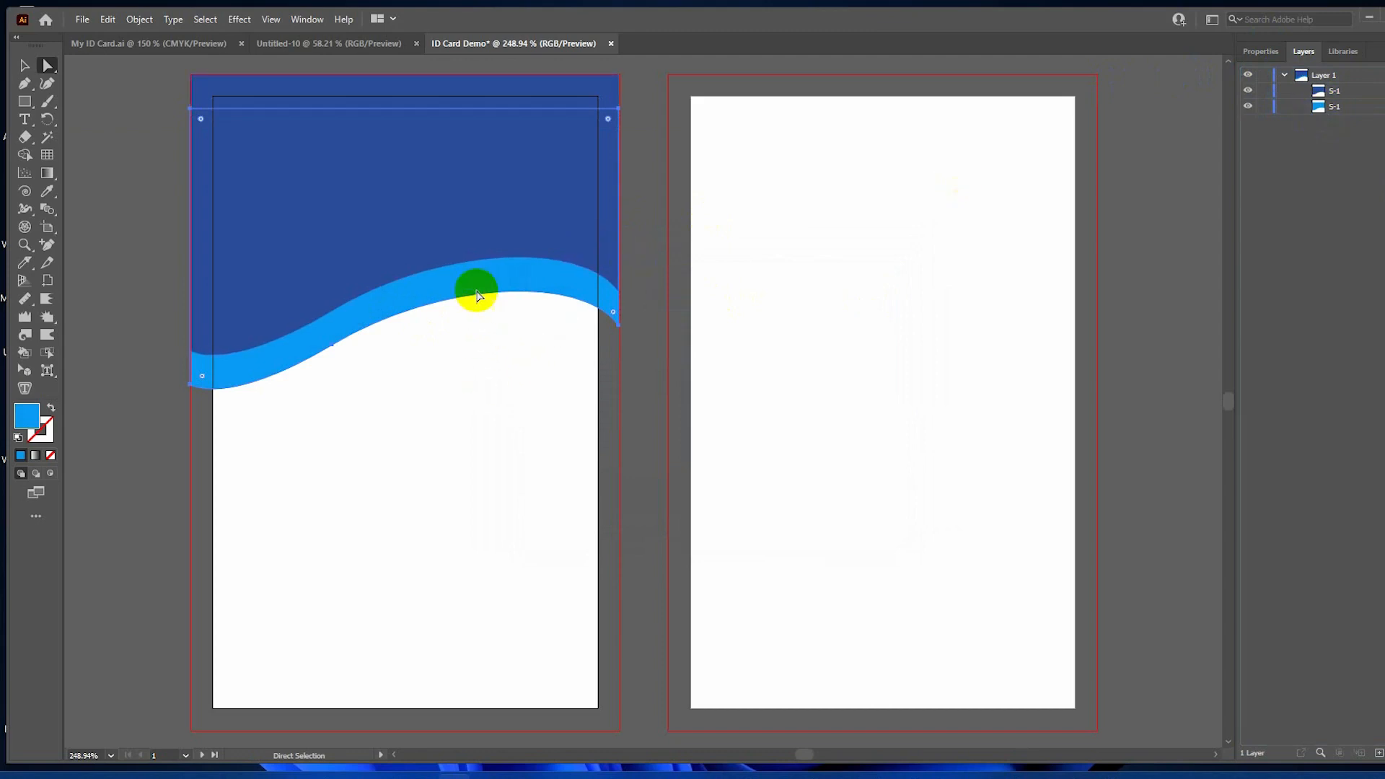
{"action": "left_click", "coordinate": [1339, 108]}
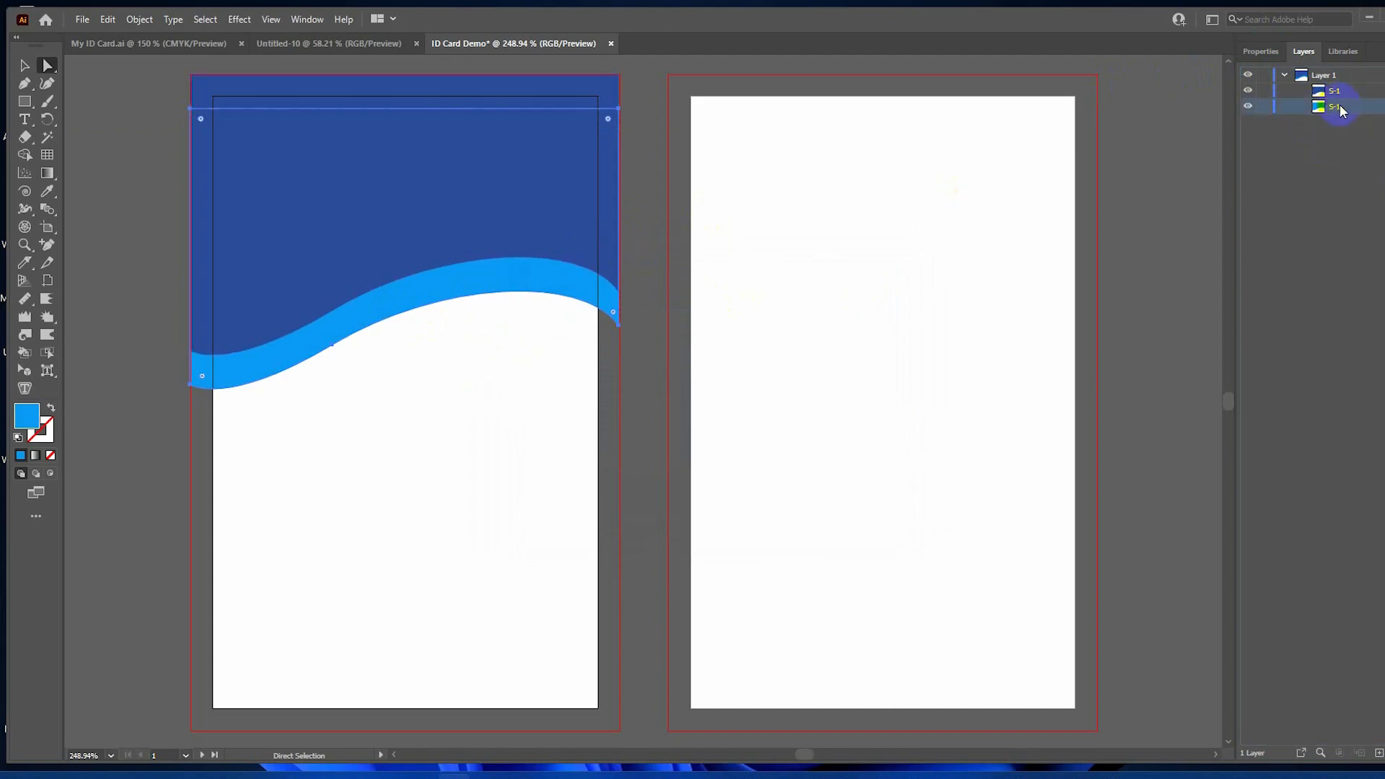
Tilt the light-blue wave slightly so it peeks out behind the dark-blue header.
{"action": "key", "text": "ctrl+t"}
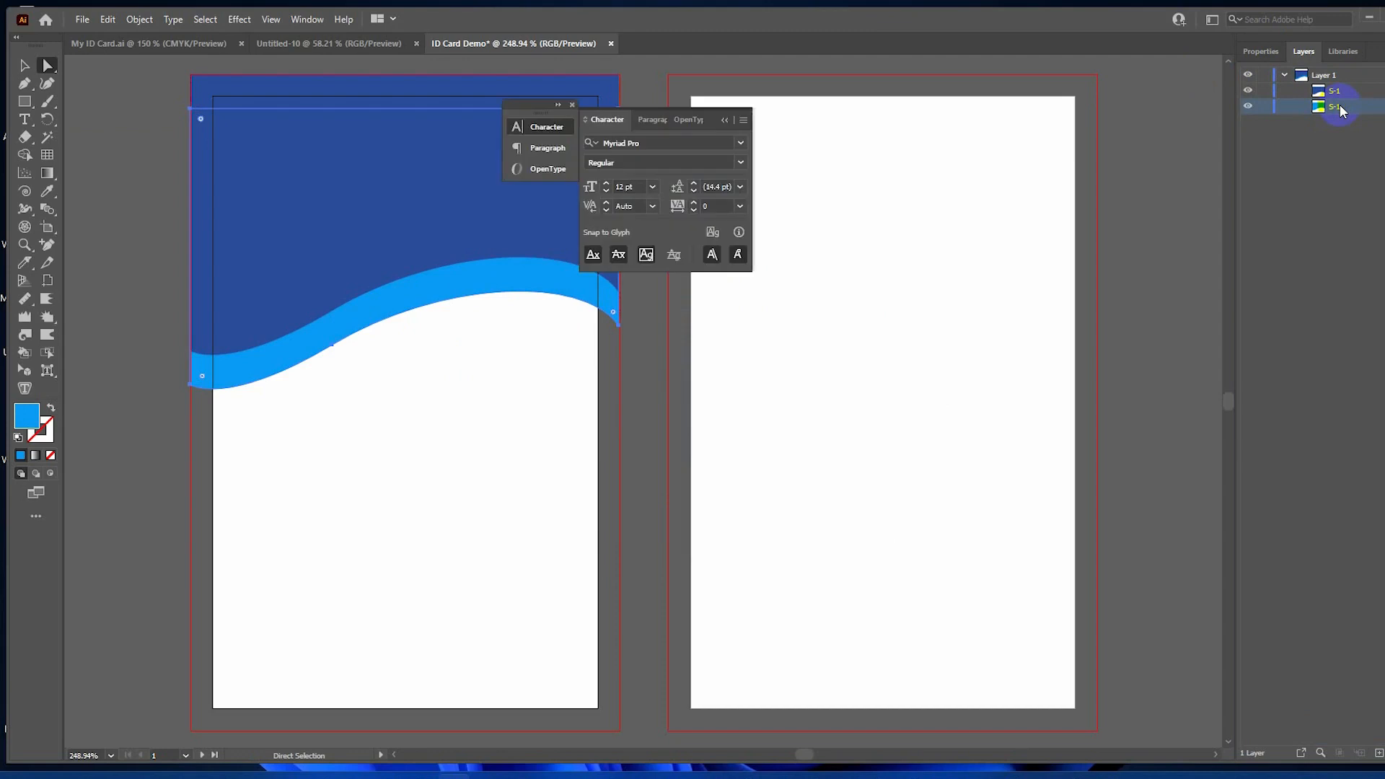
{"action": "left_click", "coordinate": [572, 105]}
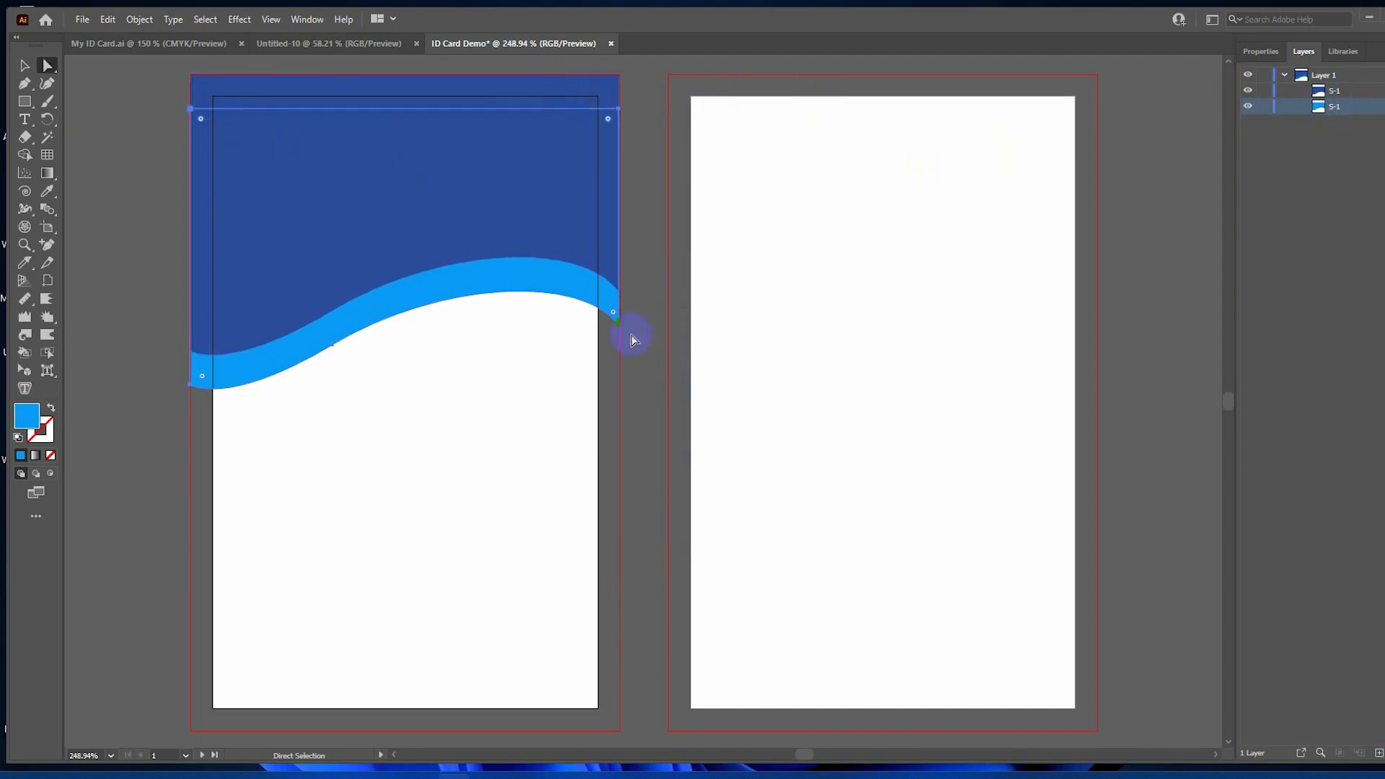
{"action": "left_click_drag", "start_coordinate": [622, 340], "coordinate": [589, 442]}
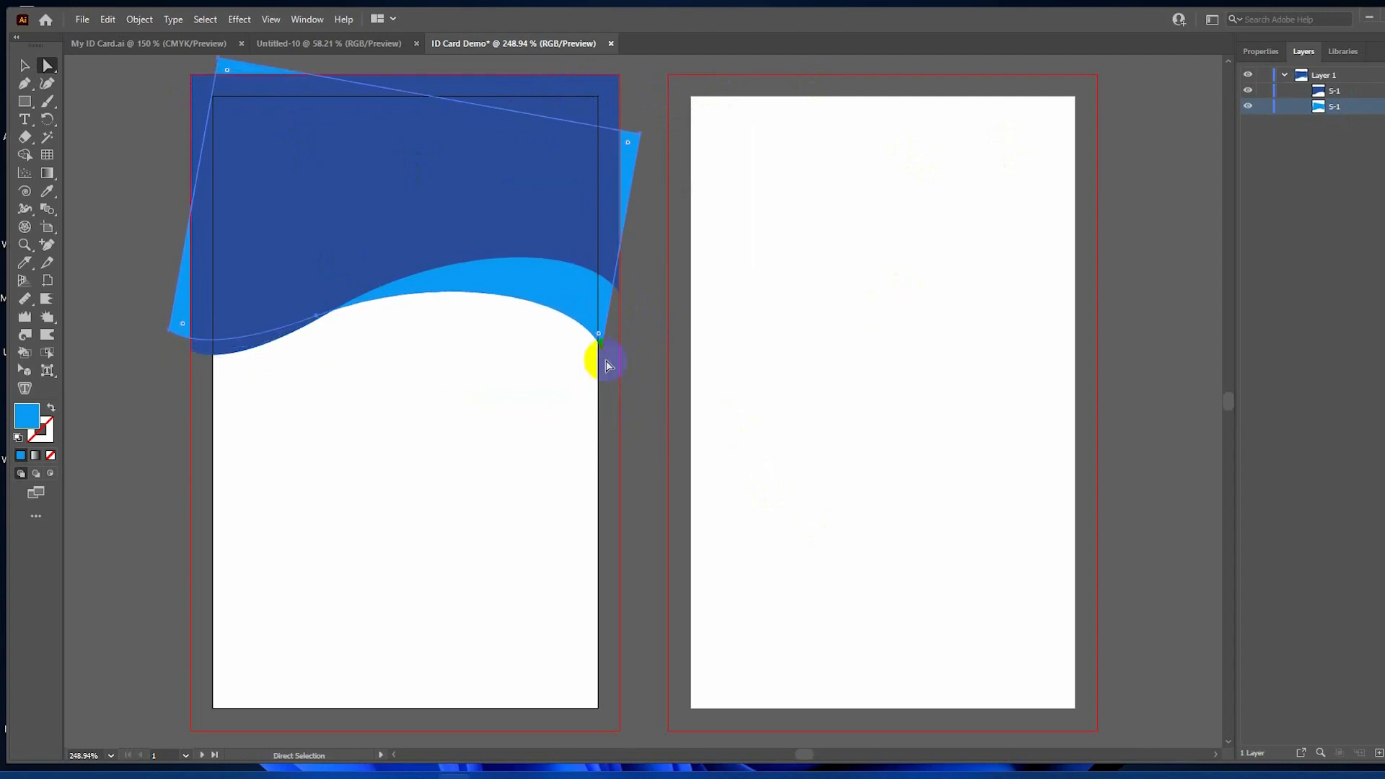
{"action": "left_click_drag", "start_coordinate": [133, 328], "coordinate": [166, 354]}
{"action": "scroll", "coordinate": [401, 377], "scroll_direction": "up", "scroll_amount": 5}
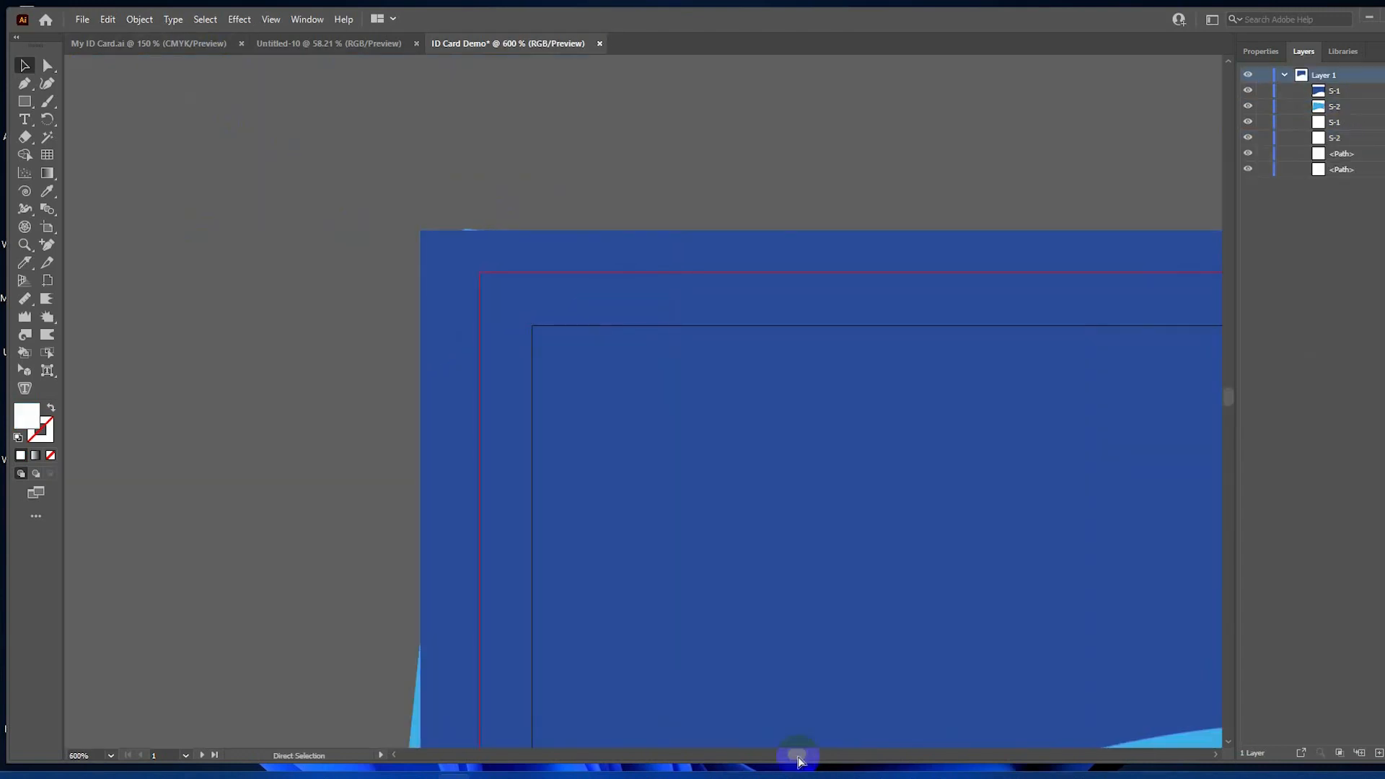
{"action": "key", "text": "ctrl+0"}
{"action": "key", "text": "v"}
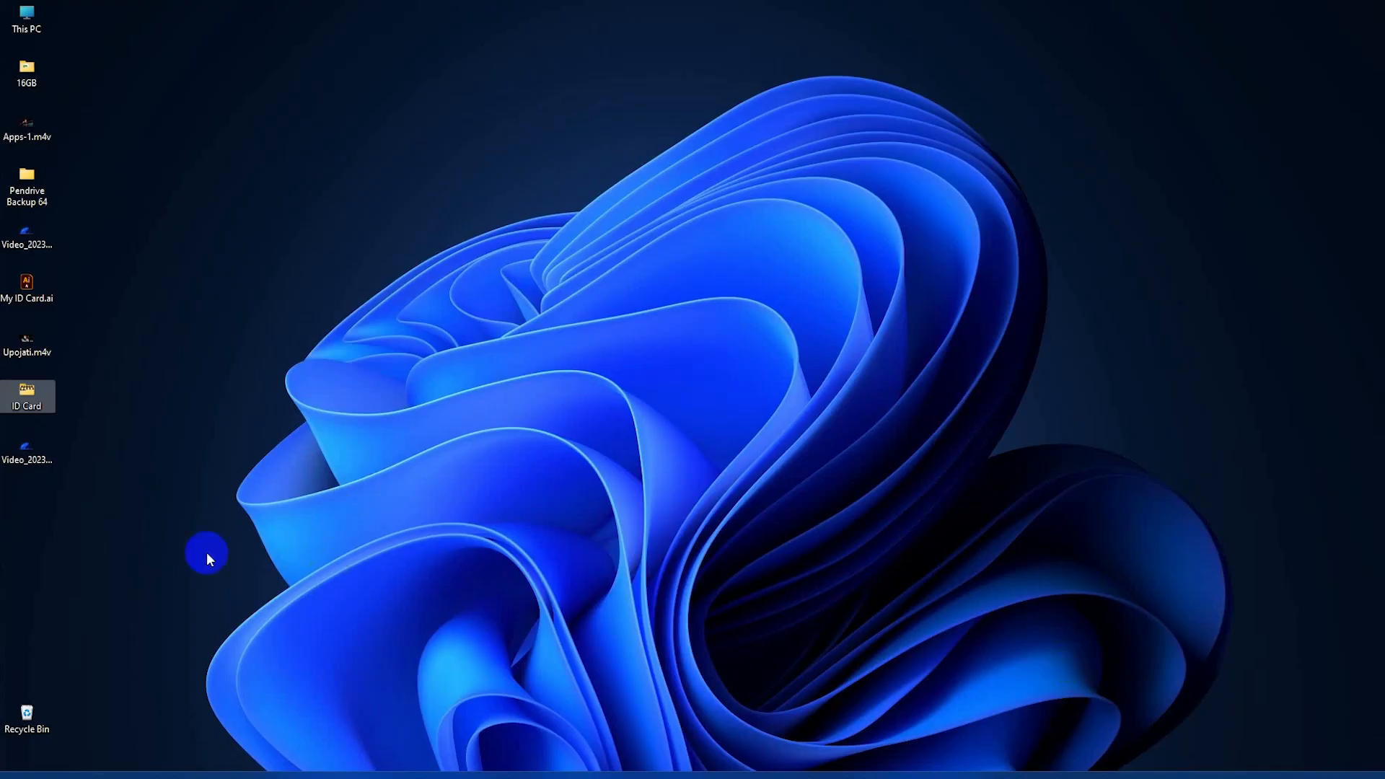
{"action": "left_click", "coordinate": [225, 540]}
{"action": "double_click", "coordinate": [25, 401]}
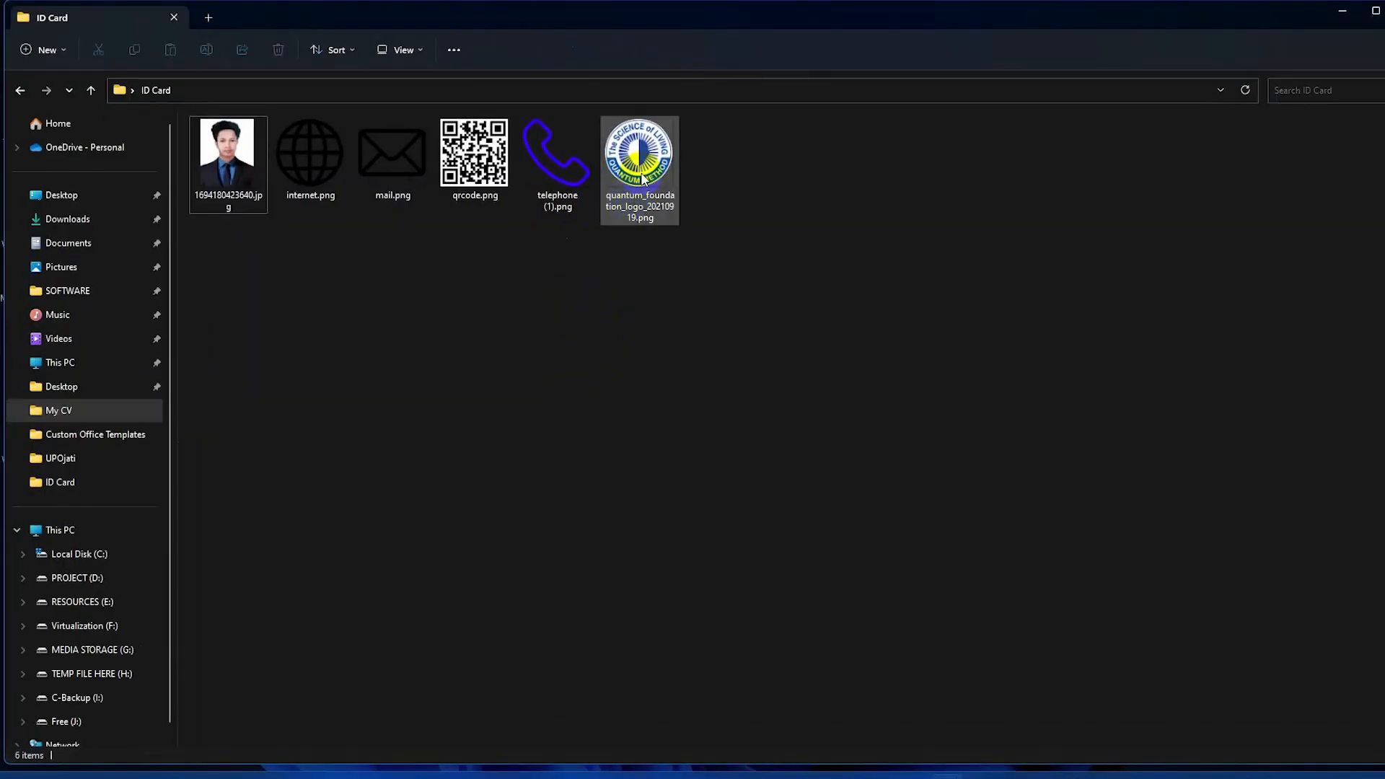
{"action": "mouse_move", "coordinate": [633, 202]}
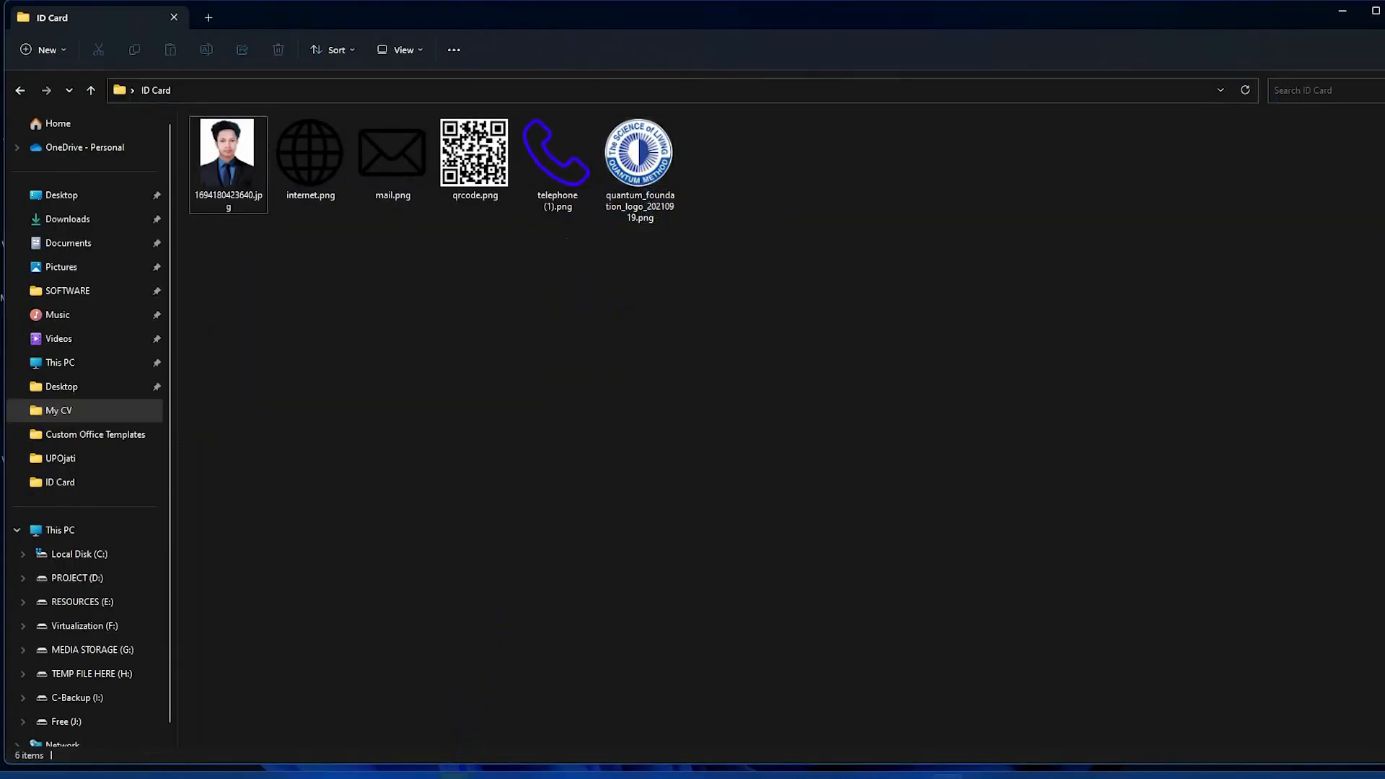
{"action": "left_click", "coordinate": [458, 776]}
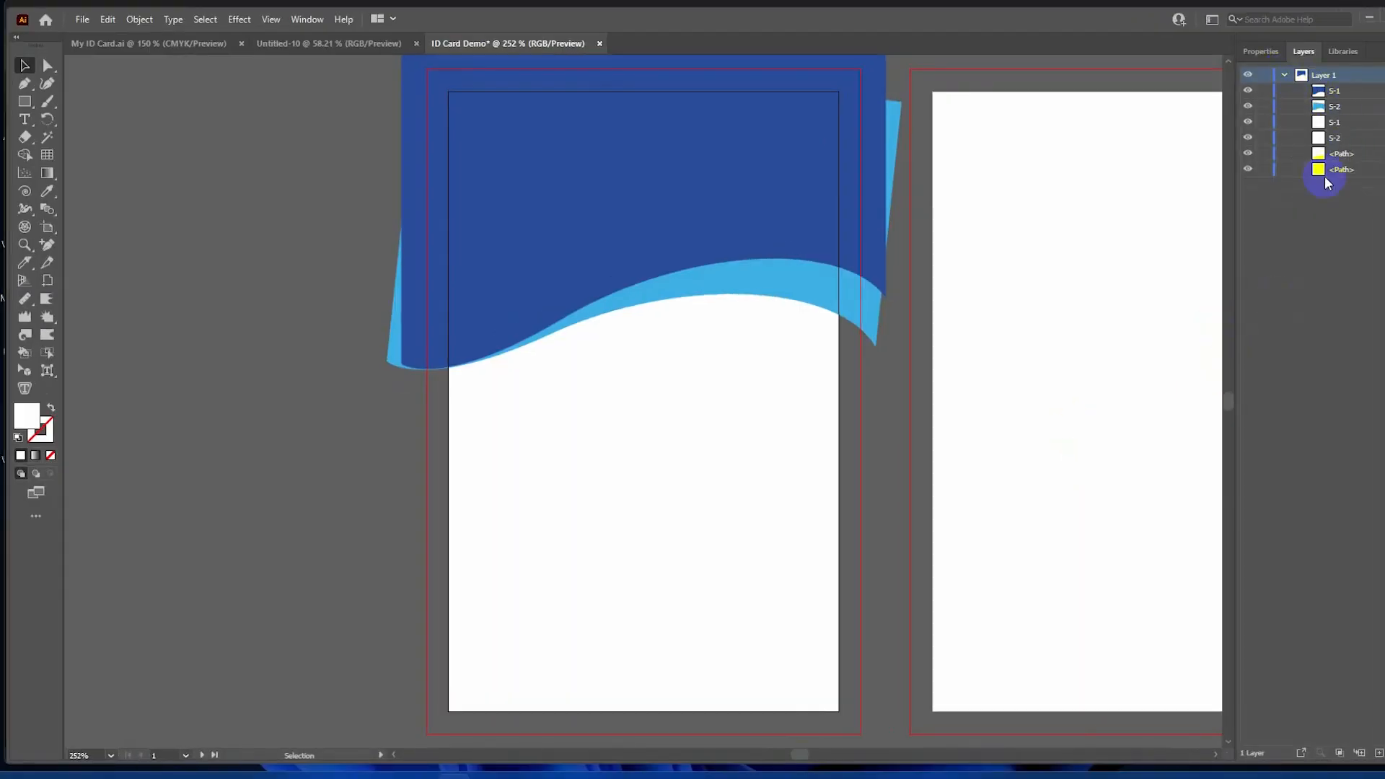
Collapse Layer 1 and add a new layer named 'Logo' above it.
{"action": "left_click", "coordinate": [1285, 75]}
{"action": "left_click", "coordinate": [1379, 753]}
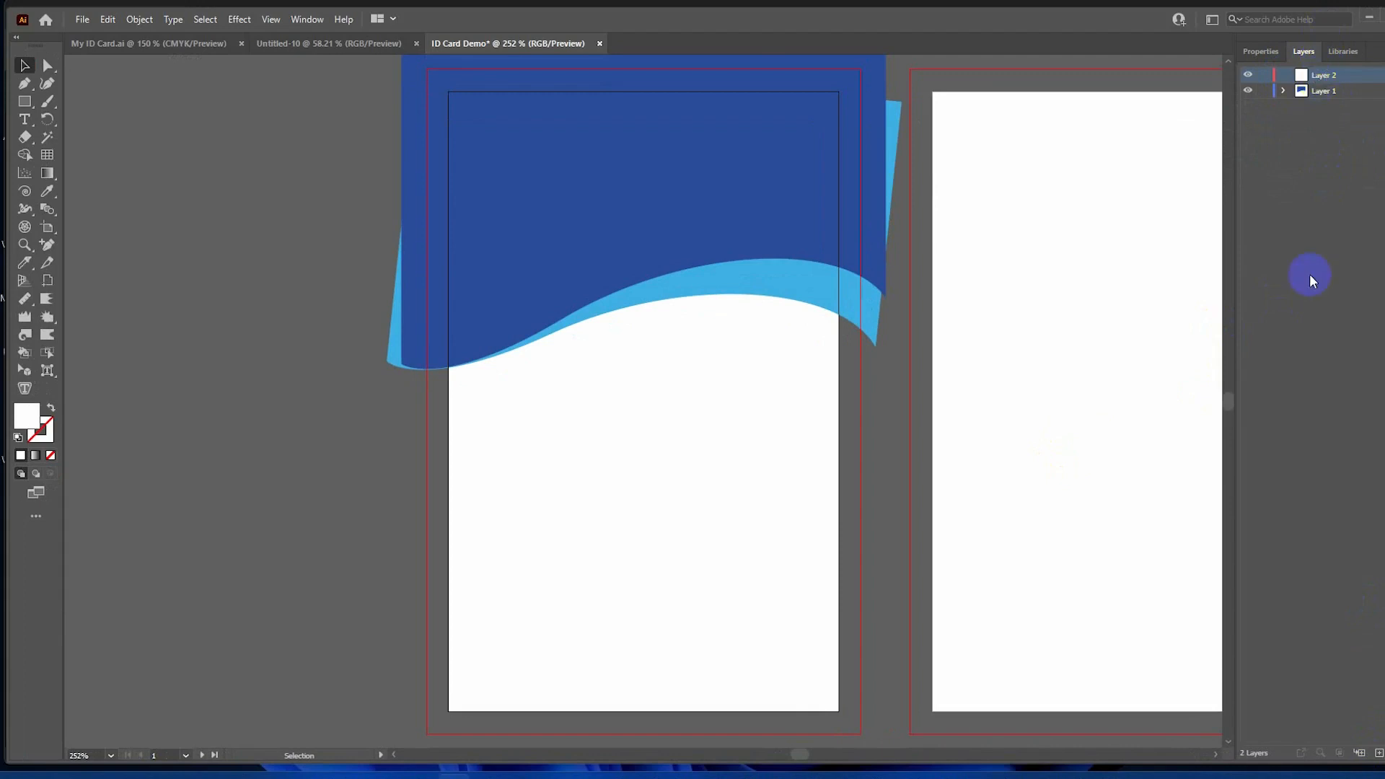
{"action": "double_click", "coordinate": [1325, 75]}
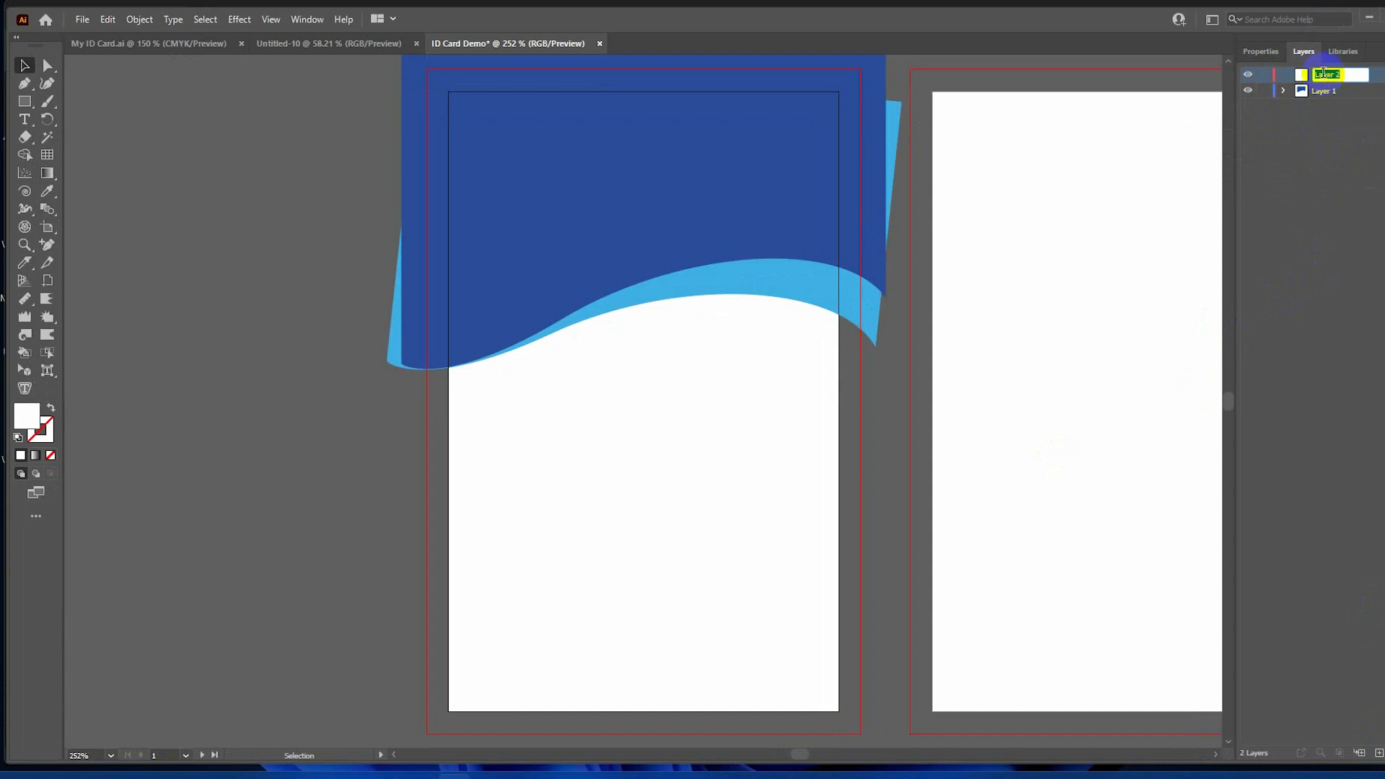
{"action": "type", "text": "Logo"}
{"action": "left_click", "coordinate": [1341, 78]}
{"action": "left_click", "coordinate": [693, 717]}
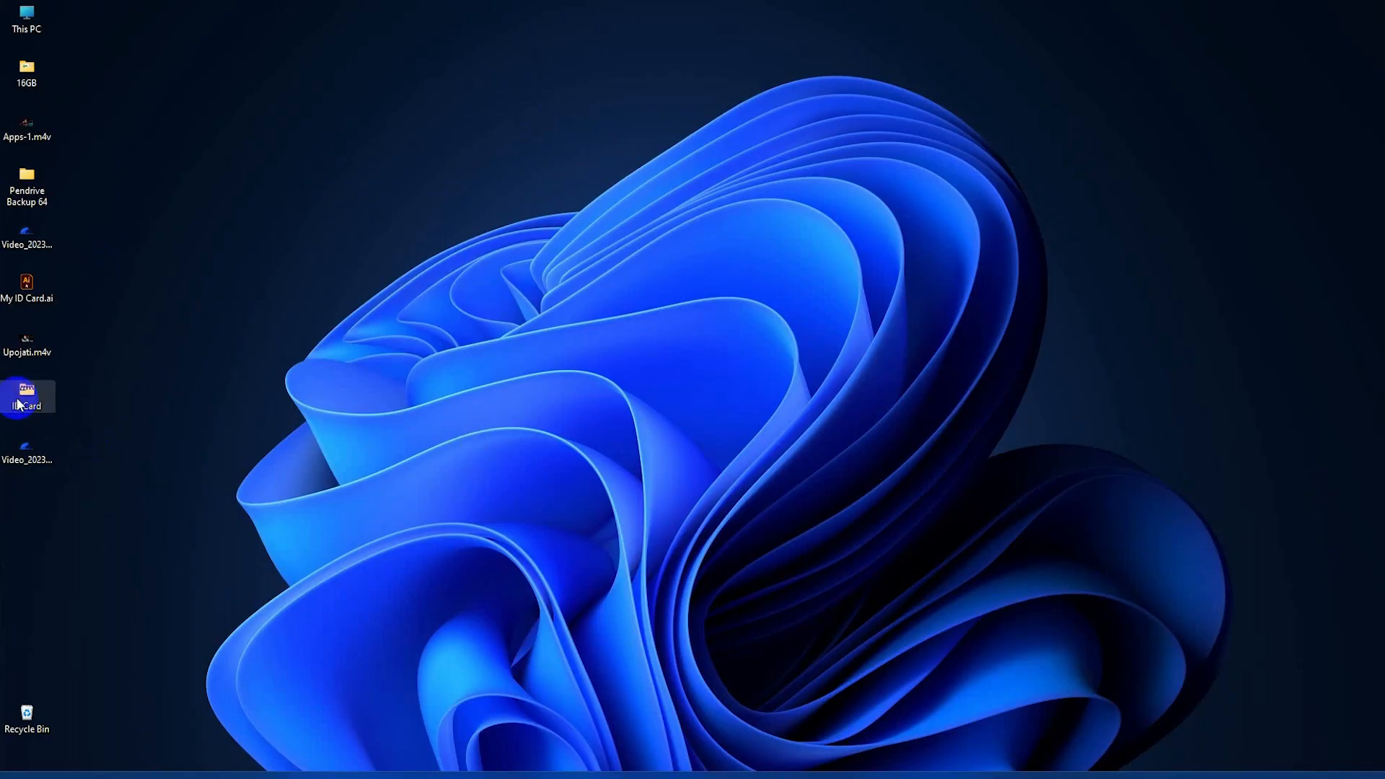
Drag the quantum_foundation logo PNG from the ID Card folder onto the first artboard.
{"action": "double_click", "coordinate": [49, 395]}
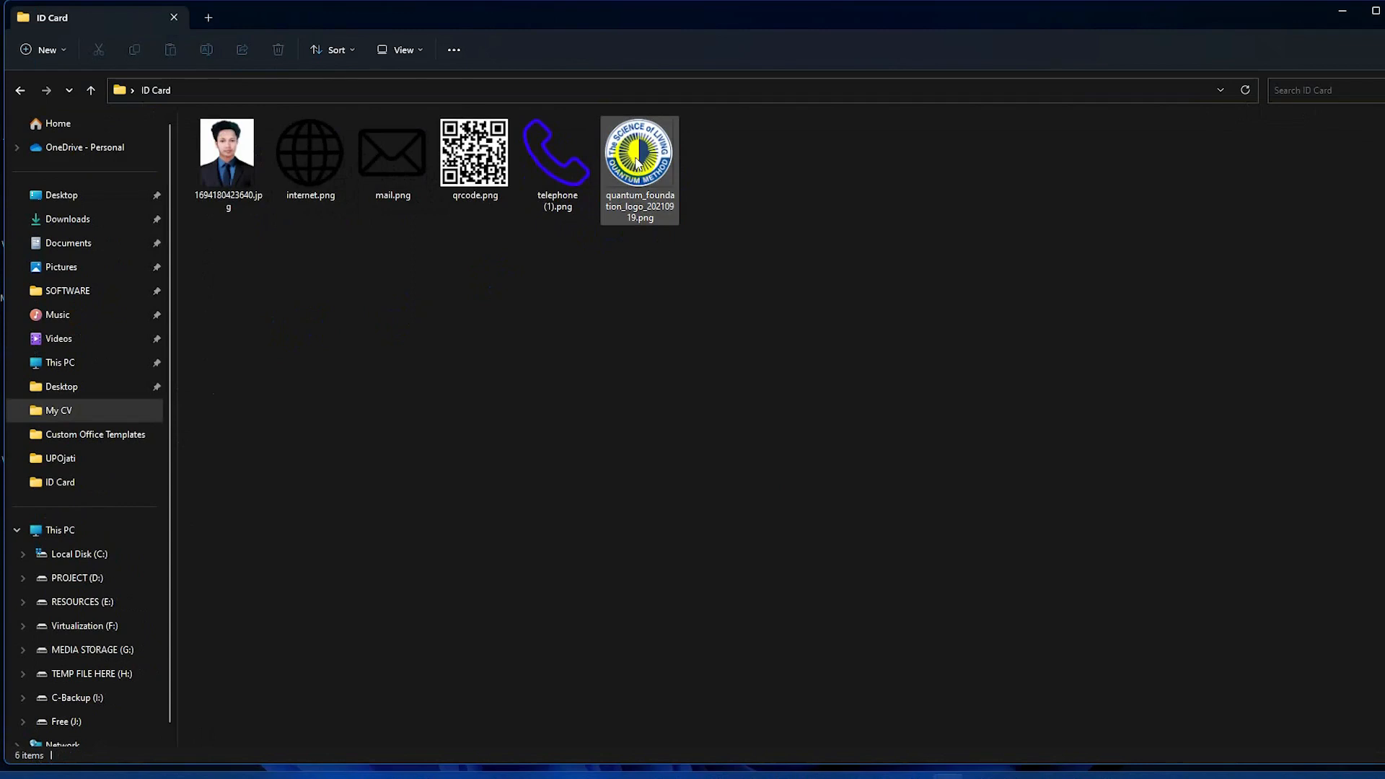
{"action": "left_click_drag", "start_coordinate": [638, 163], "coordinate": [619, 272]}
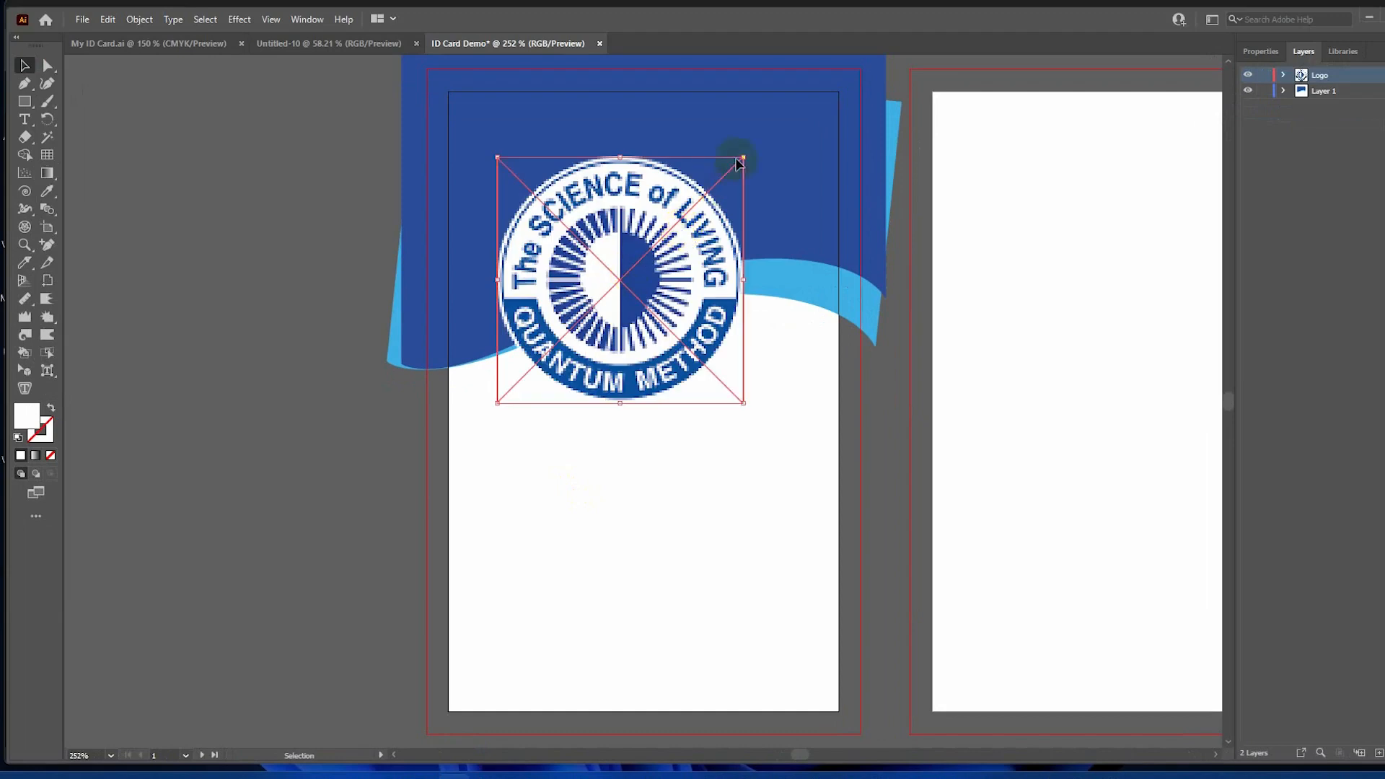
Scale the Quantum logo down to about 0.94 in and park it at the header's top-left.
{"action": "left_click_drag", "start_coordinate": [738, 163], "coordinate": [693, 242]}
{"action": "left_click_drag", "start_coordinate": [672, 272], "coordinate": [672, 272]}
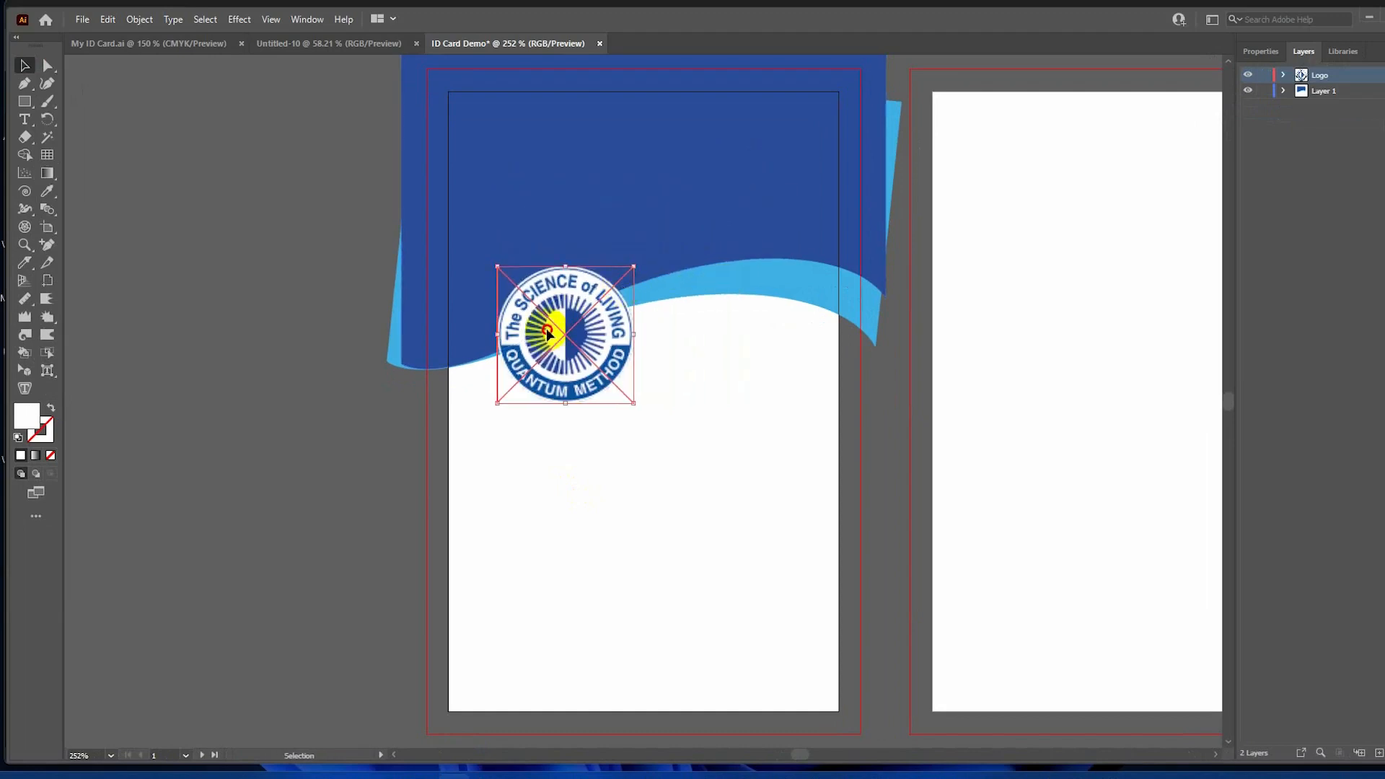
{"action": "left_click_drag", "start_coordinate": [547, 328], "coordinate": [529, 194]}
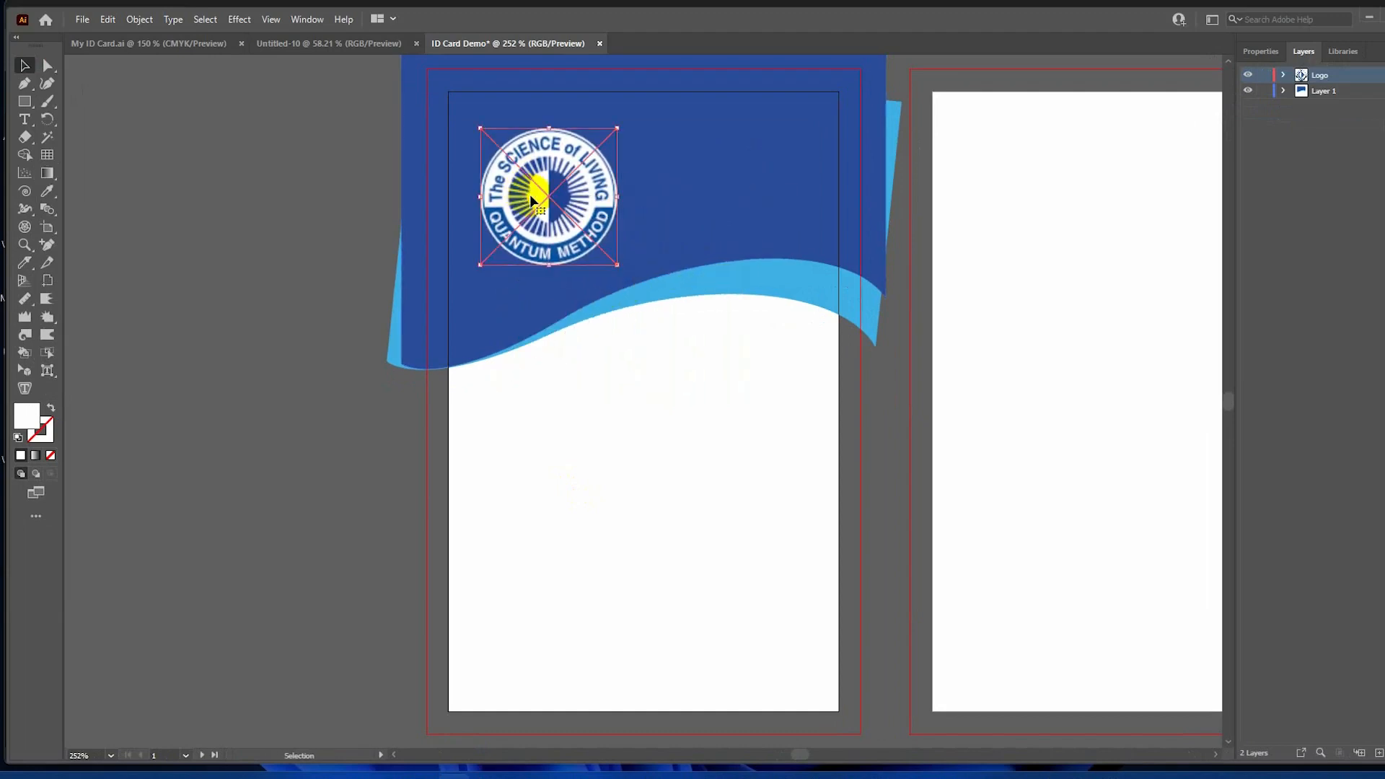
{"action": "left_click_drag", "start_coordinate": [617, 128], "coordinate": [596, 144]}
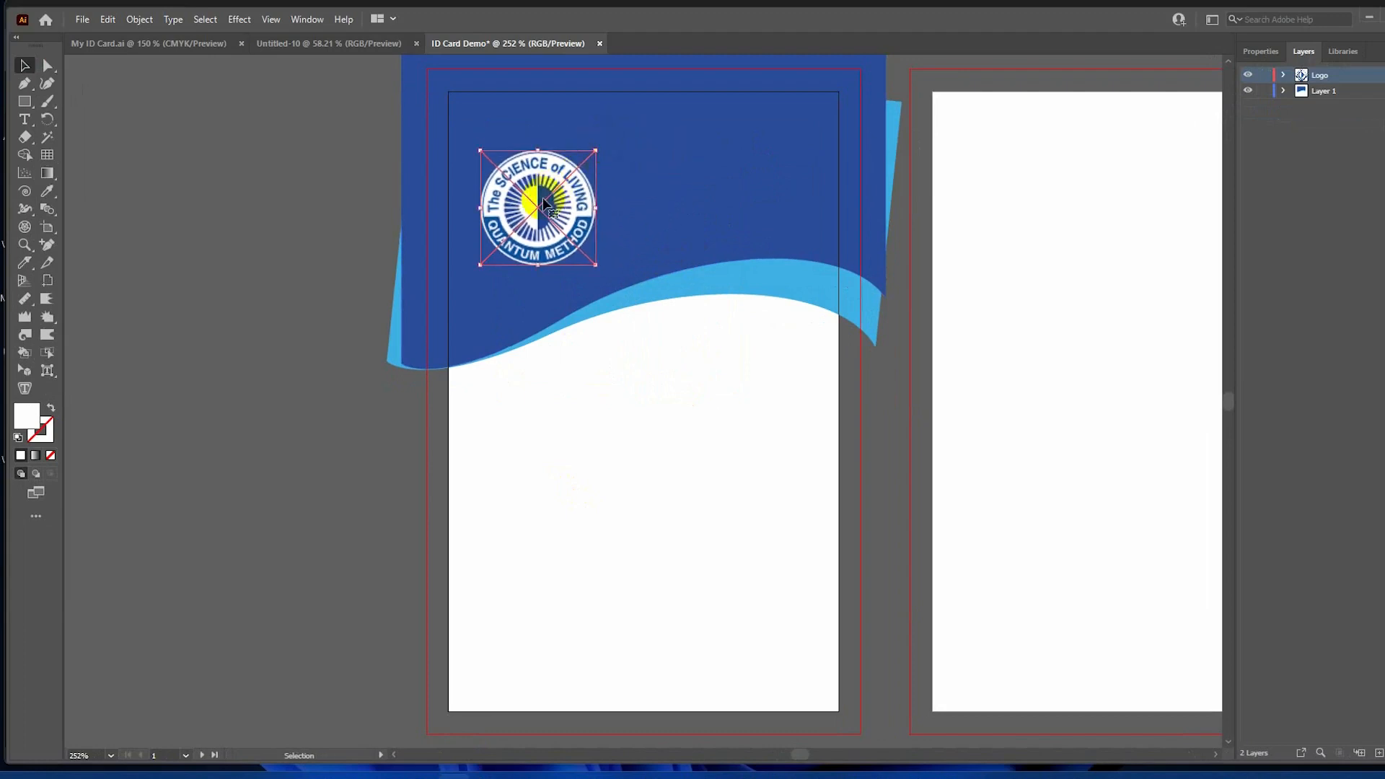
{"action": "left_click_drag", "start_coordinate": [542, 196], "coordinate": [528, 182]}
{"action": "left_click", "coordinate": [210, 176]}
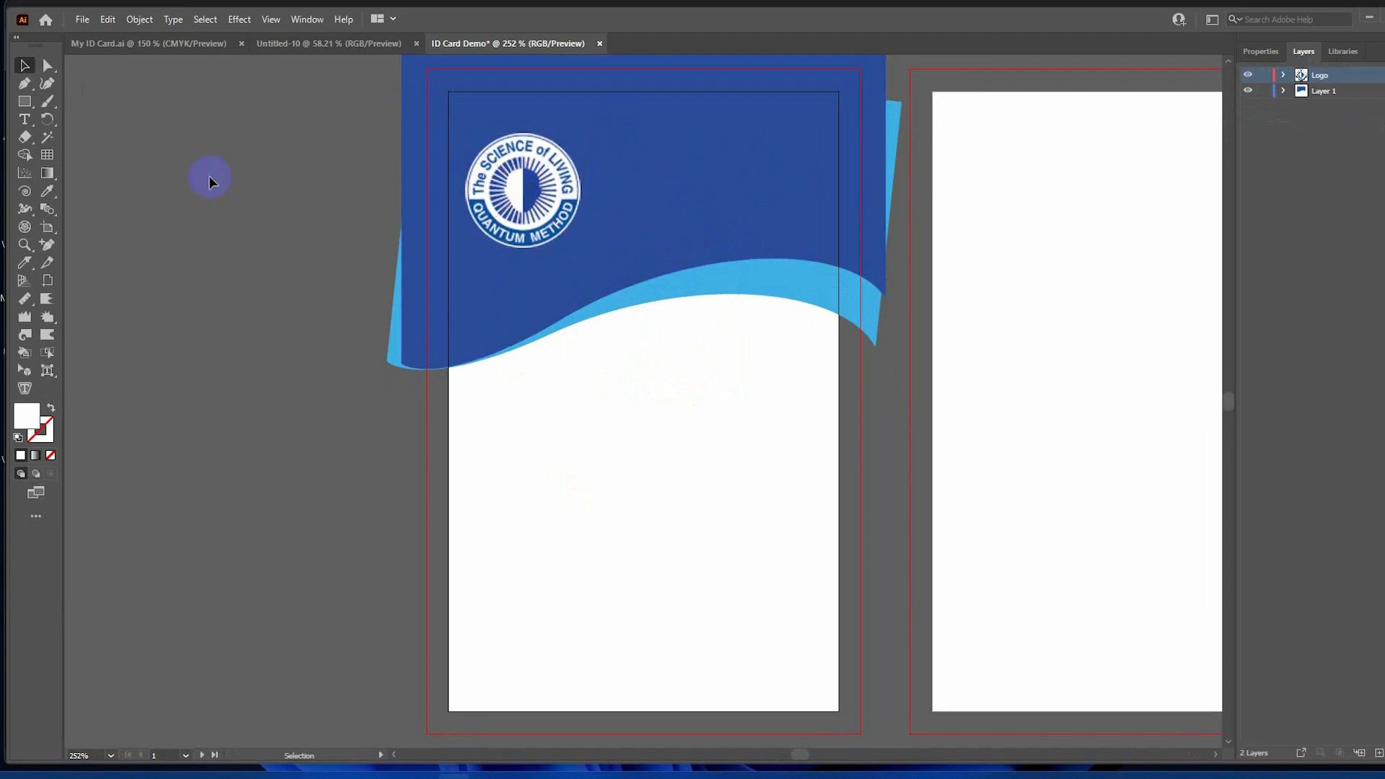
{"action": "scroll", "coordinate": [210, 175], "scroll_direction": "down", "scroll_amount": 5}
{"action": "scroll", "coordinate": [220, 181], "scroll_direction": "up", "scroll_amount": 8}
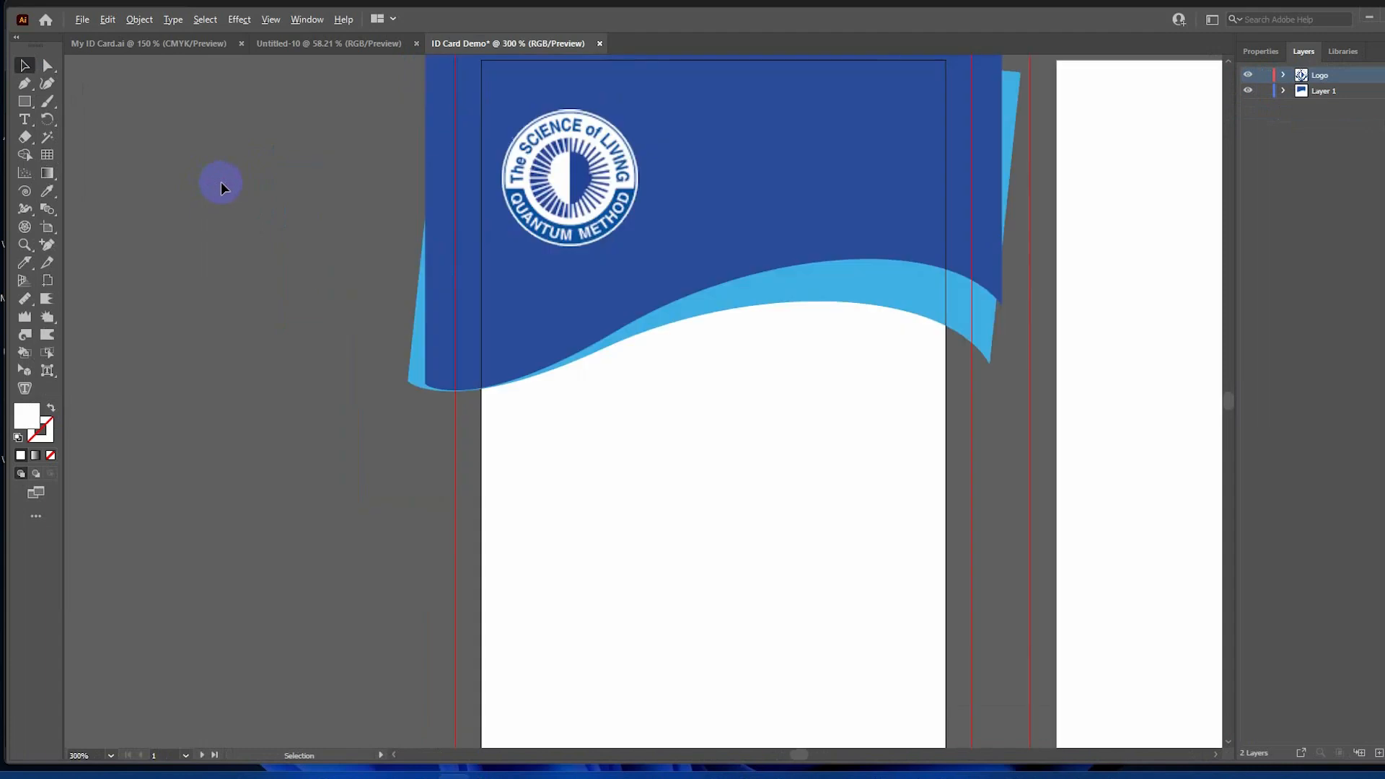
{"action": "scroll", "coordinate": [238, 184], "scroll_direction": "down", "scroll_amount": 2}
{"action": "scroll", "coordinate": [238, 184], "scroll_direction": "up", "scroll_amount": 1}
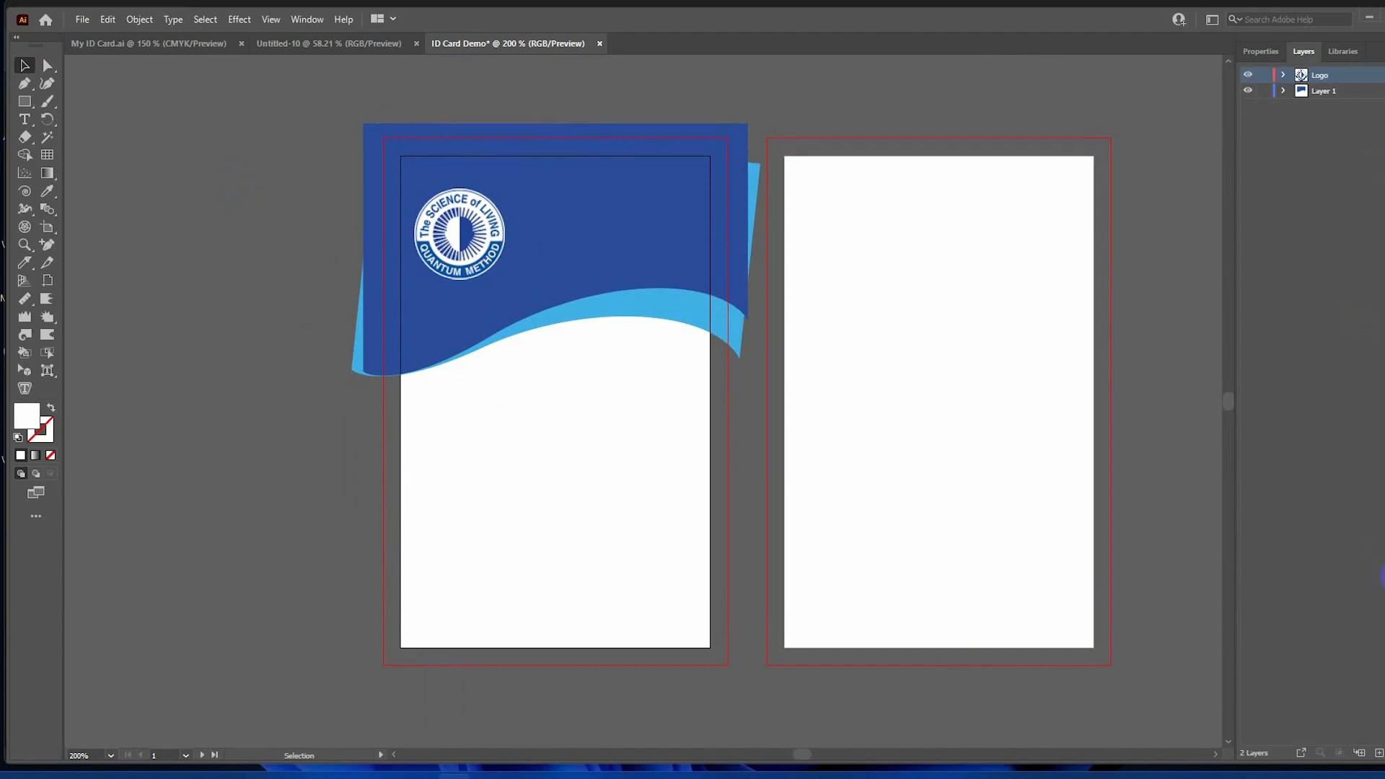
Add a new top layer named 'Photo'.
{"action": "left_click", "coordinate": [1379, 753]}
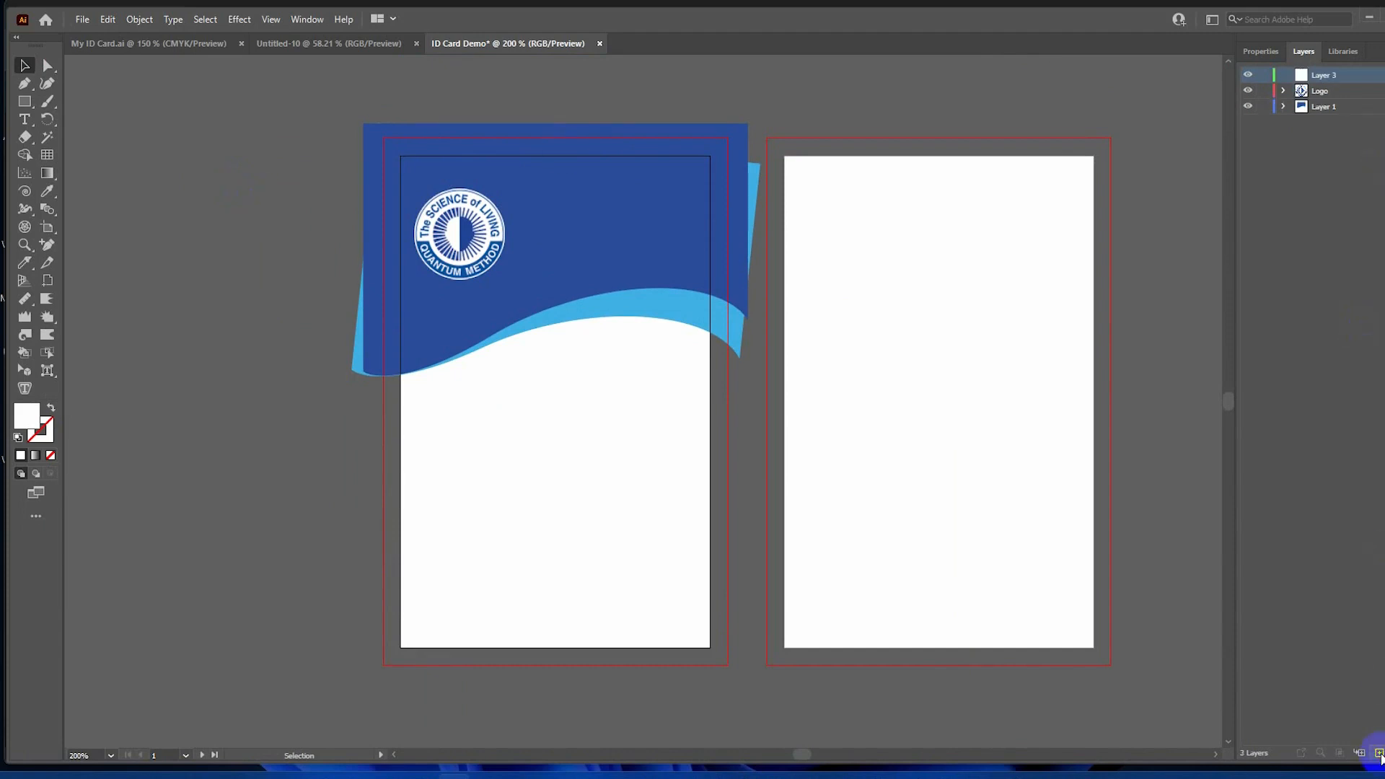
{"action": "double_click", "coordinate": [1324, 74]}
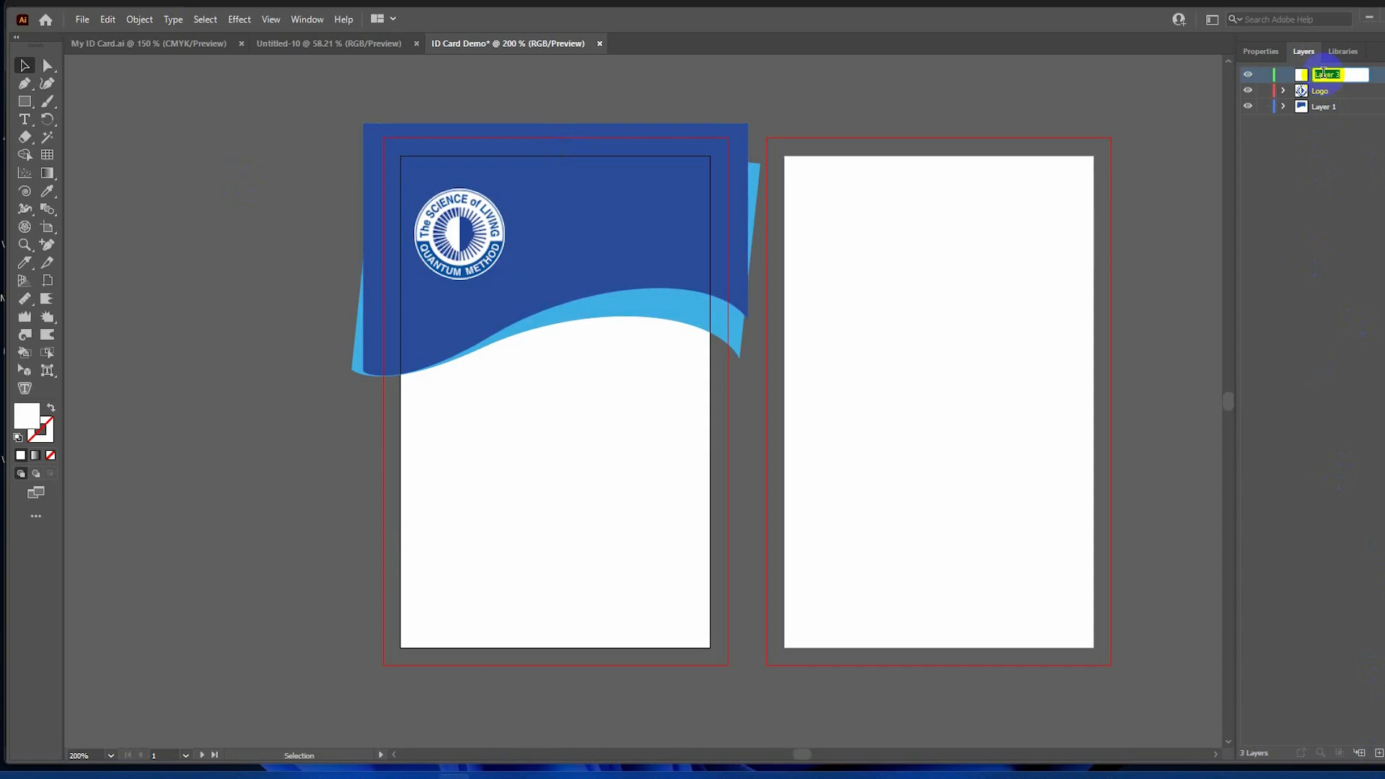
{"action": "type", "text": "B"}
{"action": "left_click", "coordinate": [1303, 171]}
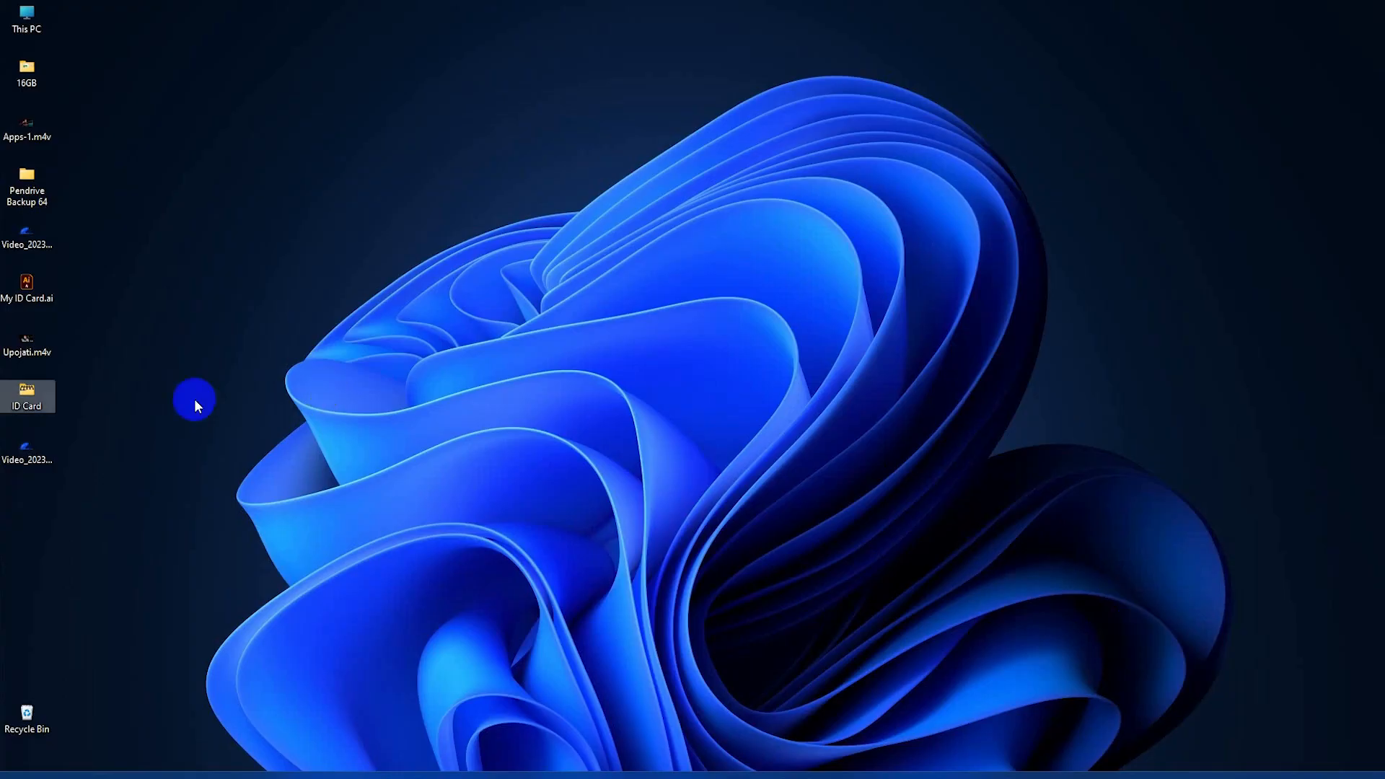
Drag the portrait JPG from the ID Card folder into the design.
{"action": "double_click", "coordinate": [27, 395]}
{"action": "left_click", "coordinate": [225, 170]}
{"action": "left_click_drag", "start_coordinate": [225, 169], "coordinate": [535, 353]}
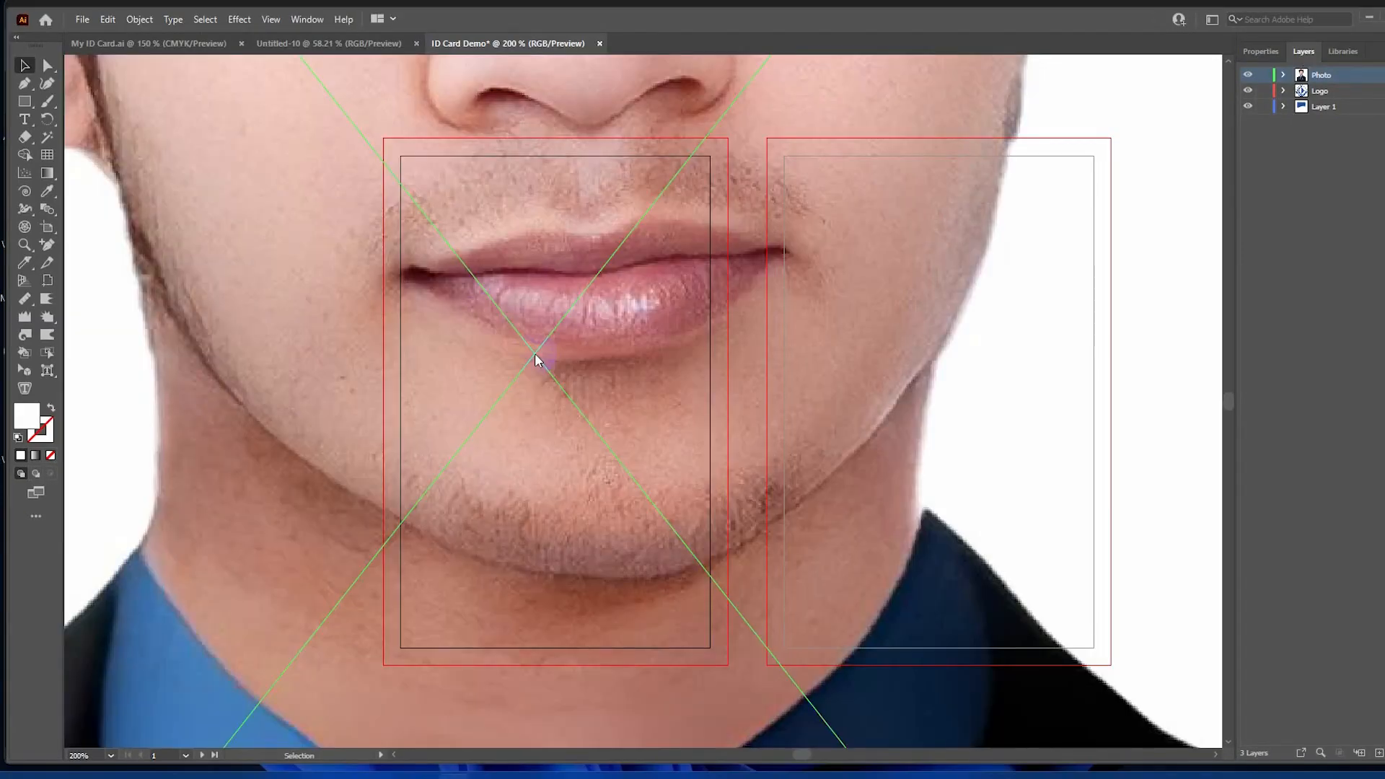
Scale the portrait photo down to passport size and park it on the left pasteboard.
{"action": "scroll", "coordinate": [535, 353], "scroll_direction": "right", "scroll_amount": 3}
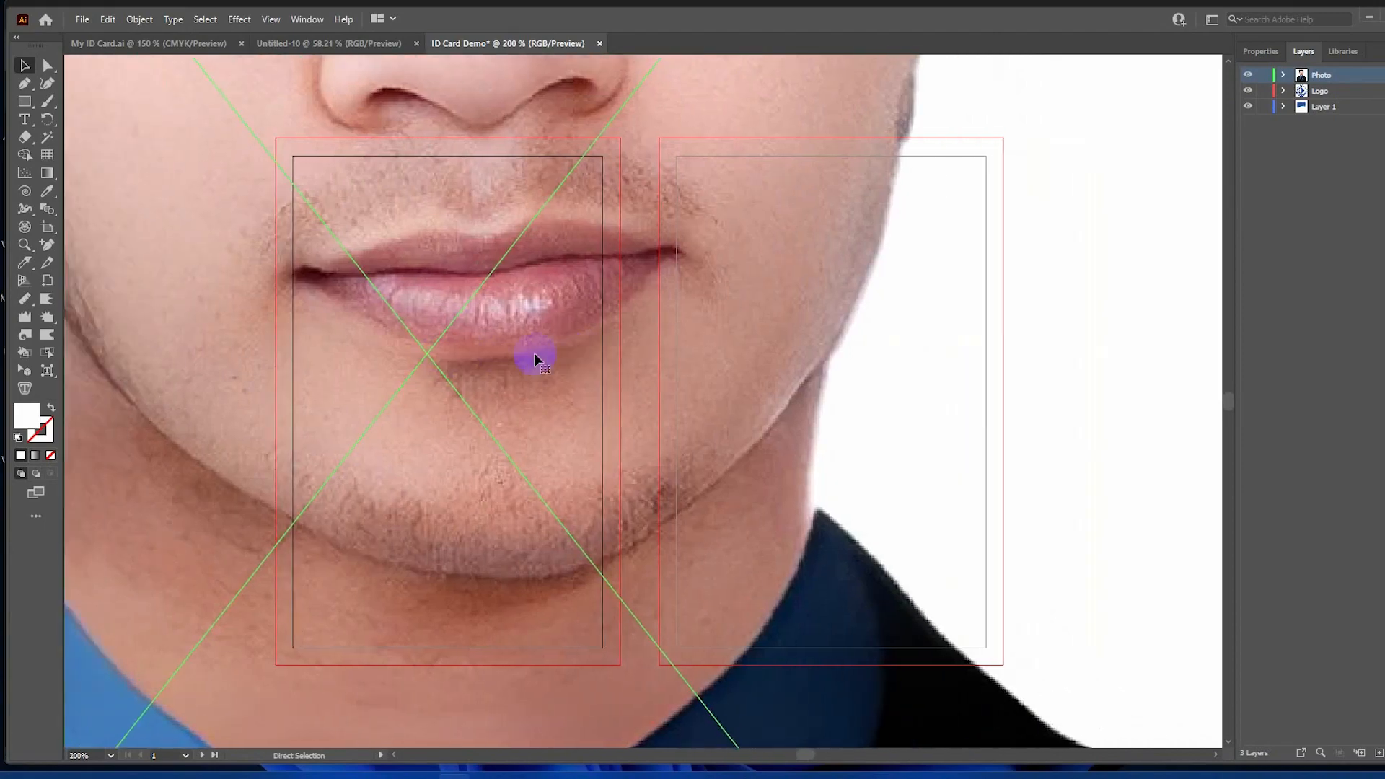
{"action": "scroll", "coordinate": [535, 358], "scroll_direction": "down", "scroll_amount": 7}
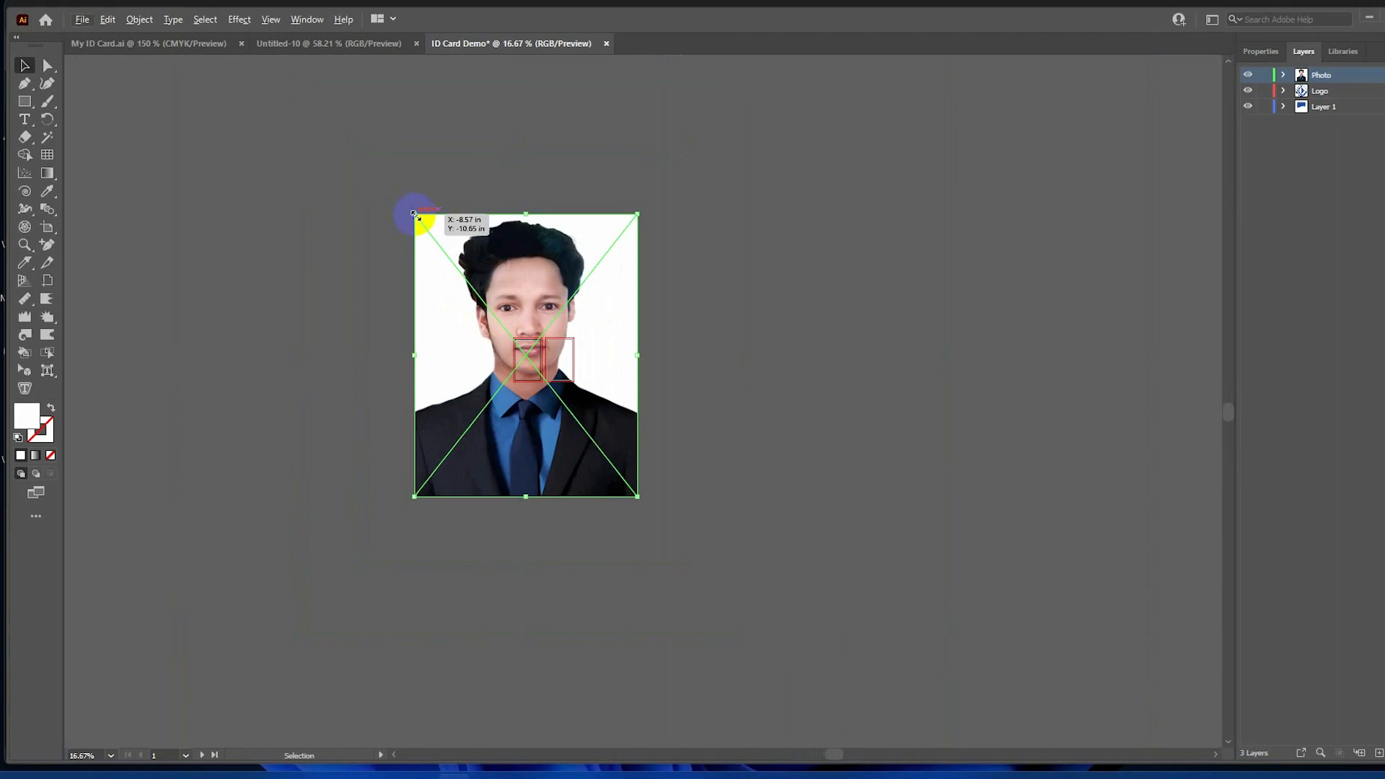
{"action": "left_click_drag", "start_coordinate": [414, 213], "coordinate": [528, 363]}
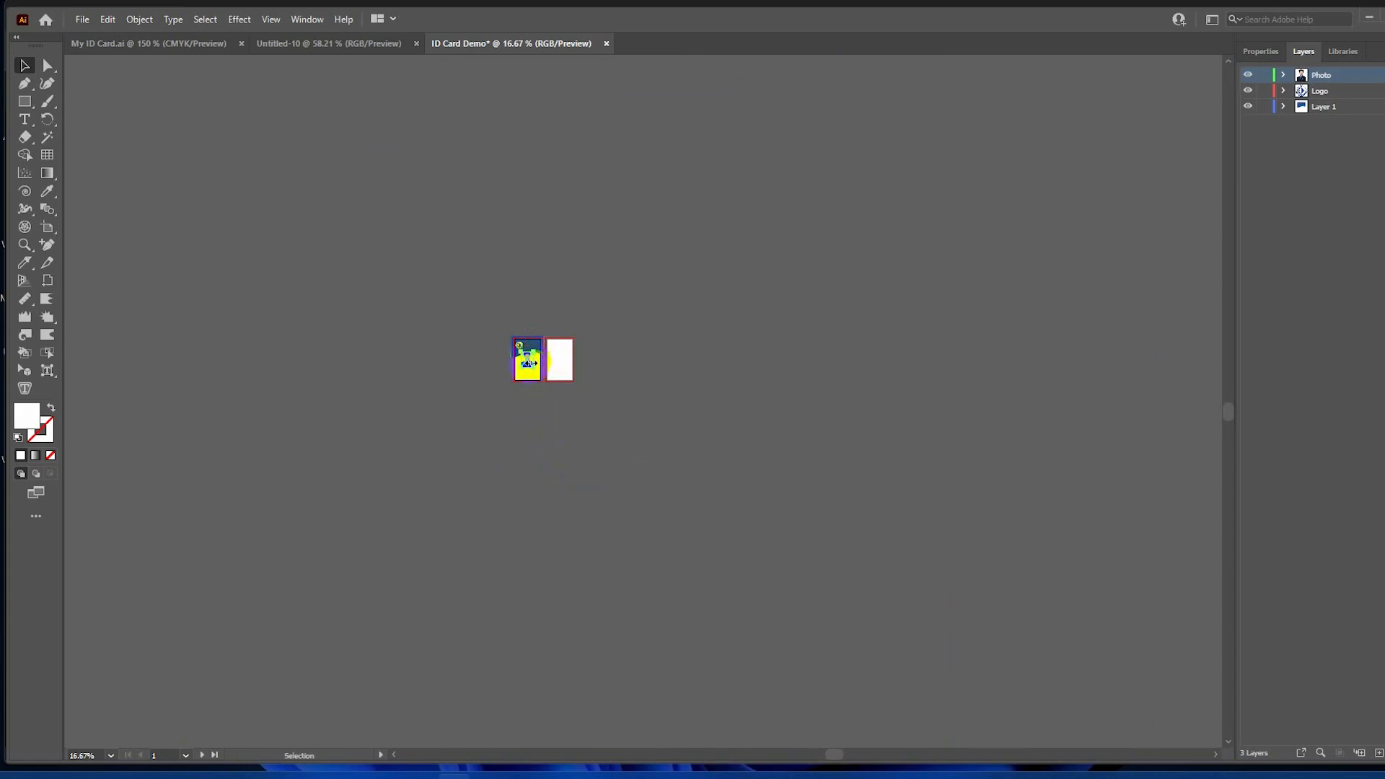
{"action": "scroll", "coordinate": [527, 362], "scroll_direction": "up", "scroll_amount": 5}
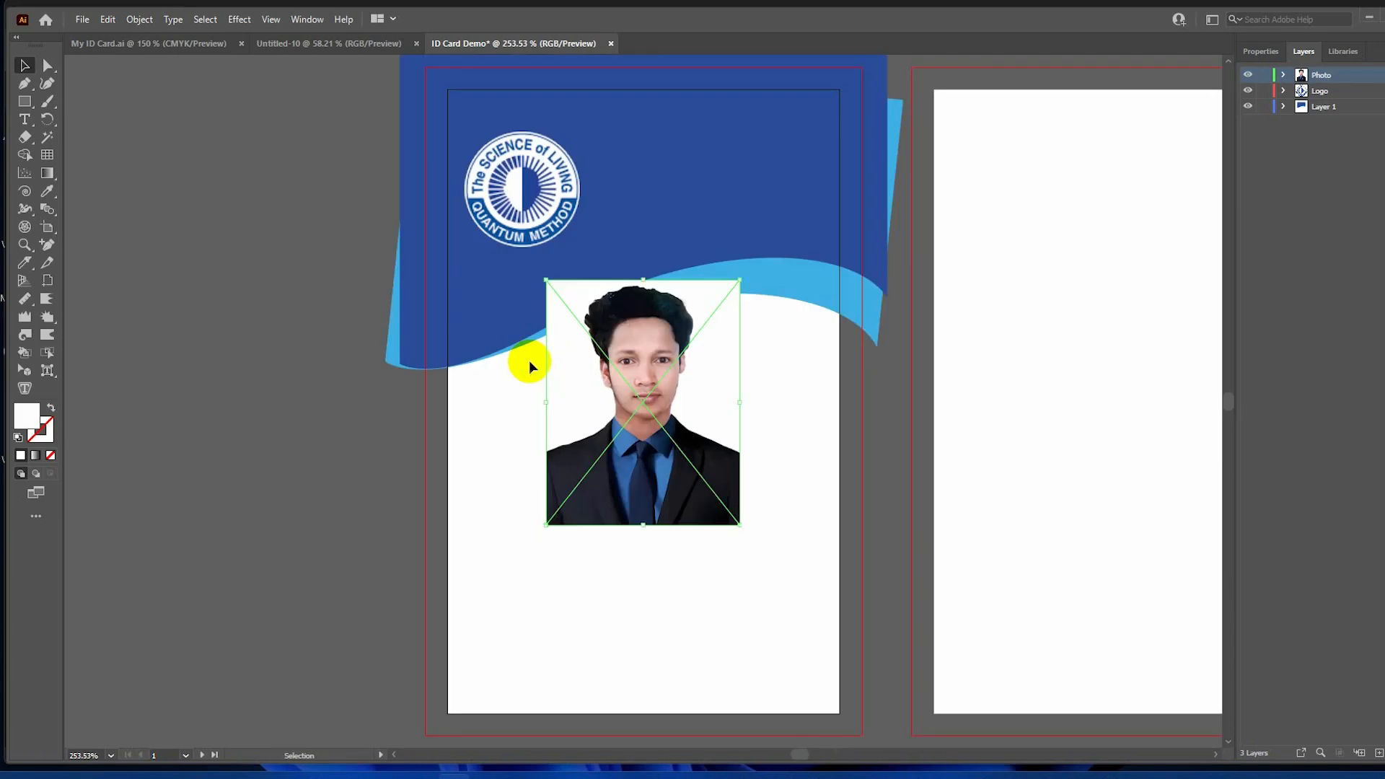
{"action": "left_click_drag", "start_coordinate": [632, 405], "coordinate": [643, 314]}
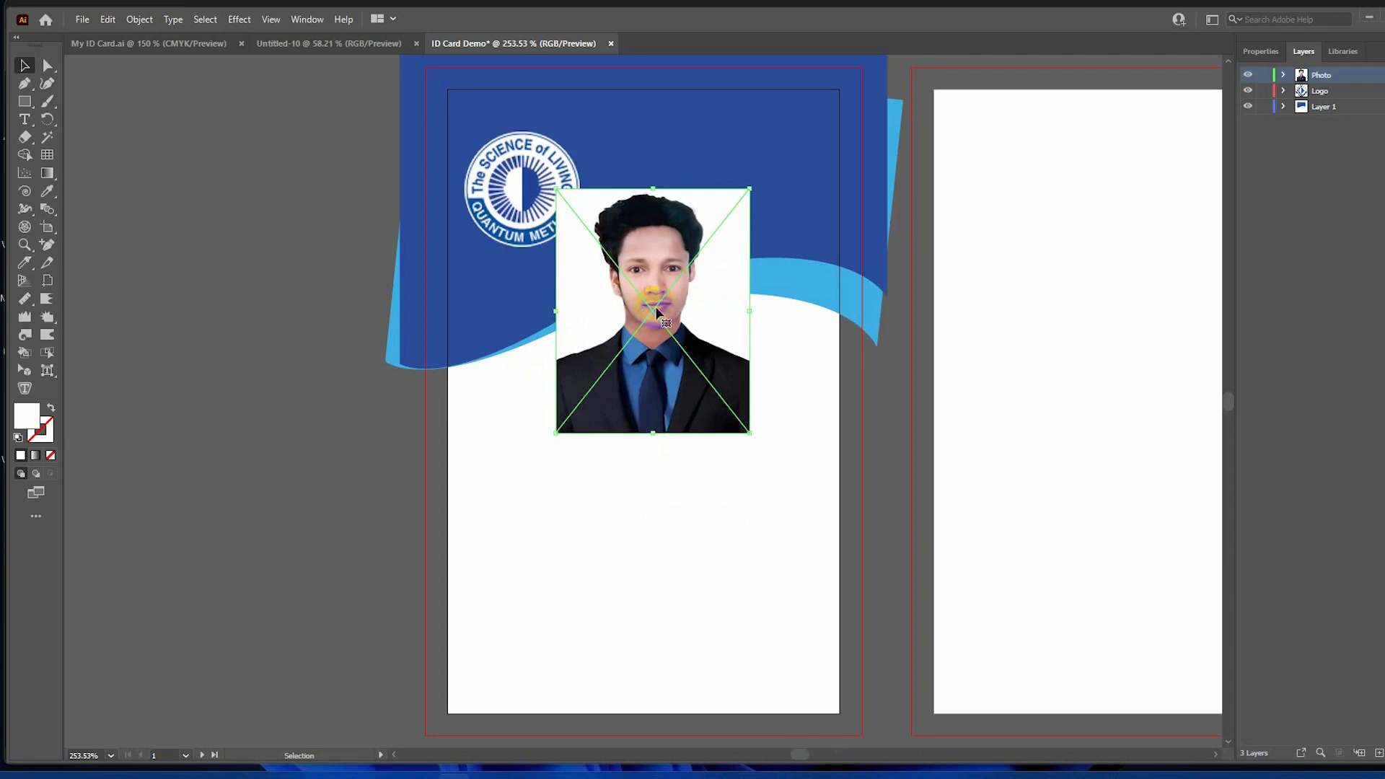
{"action": "left_click_drag", "start_coordinate": [656, 310], "coordinate": [224, 338]}
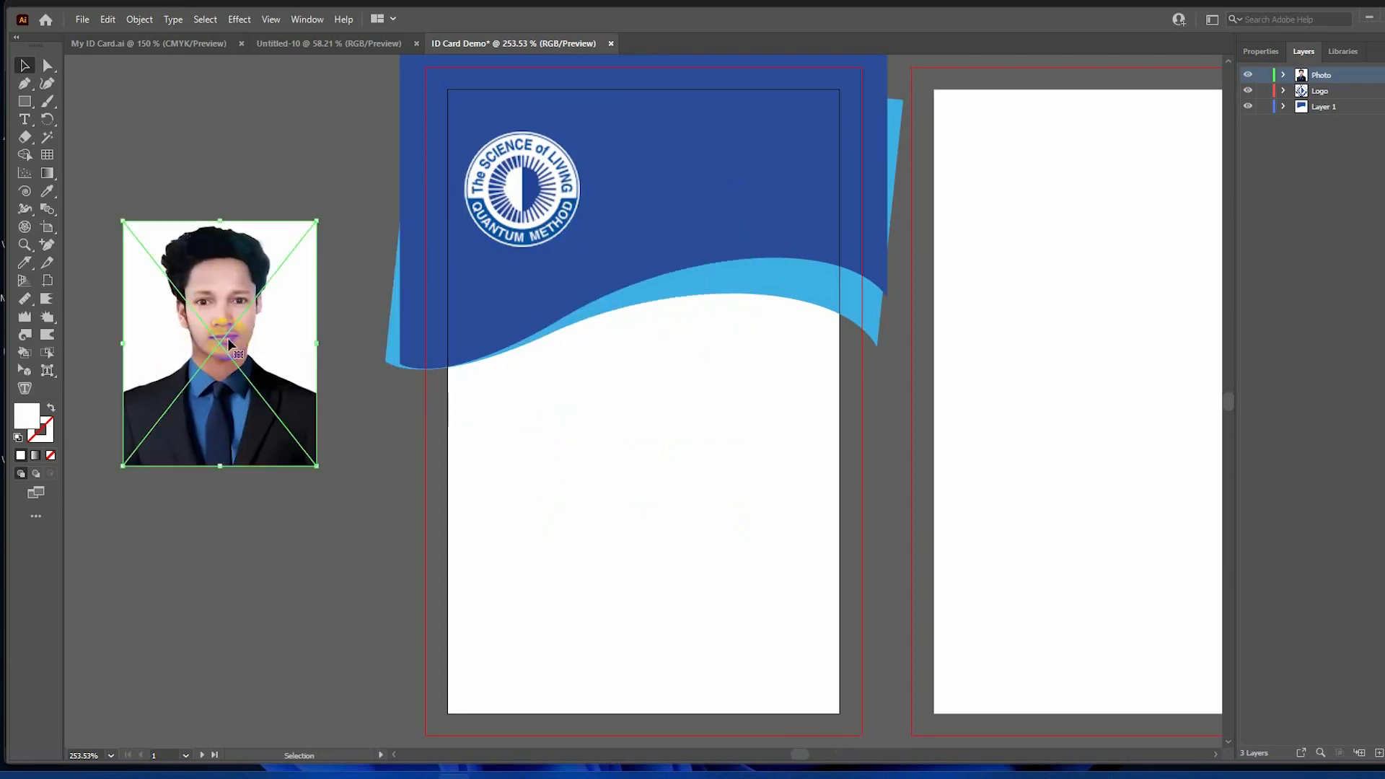
{"action": "left_click", "coordinate": [271, 162]}
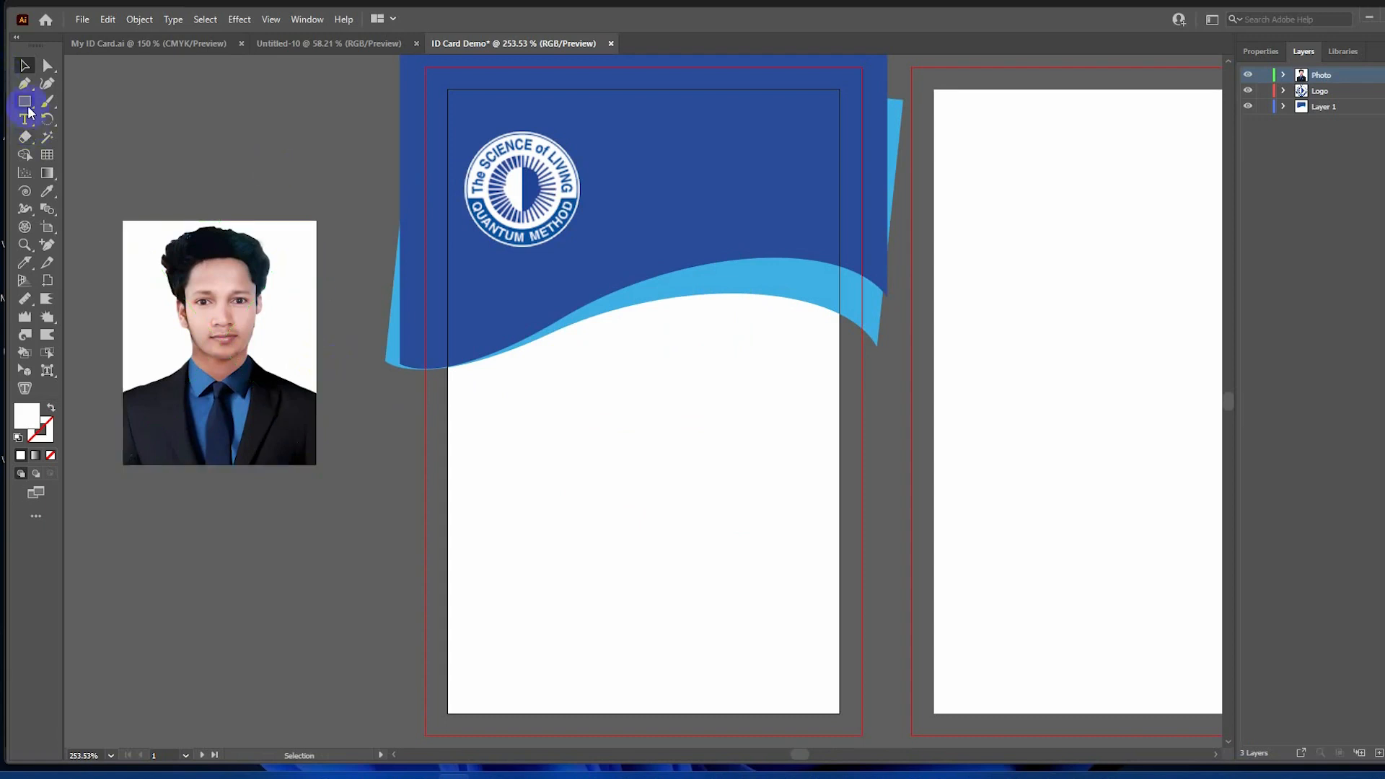
Draw a white rectangle over the portrait photo and round its corners slightly.
{"action": "left_click_drag", "start_coordinate": [25, 103], "coordinate": [69, 99]}
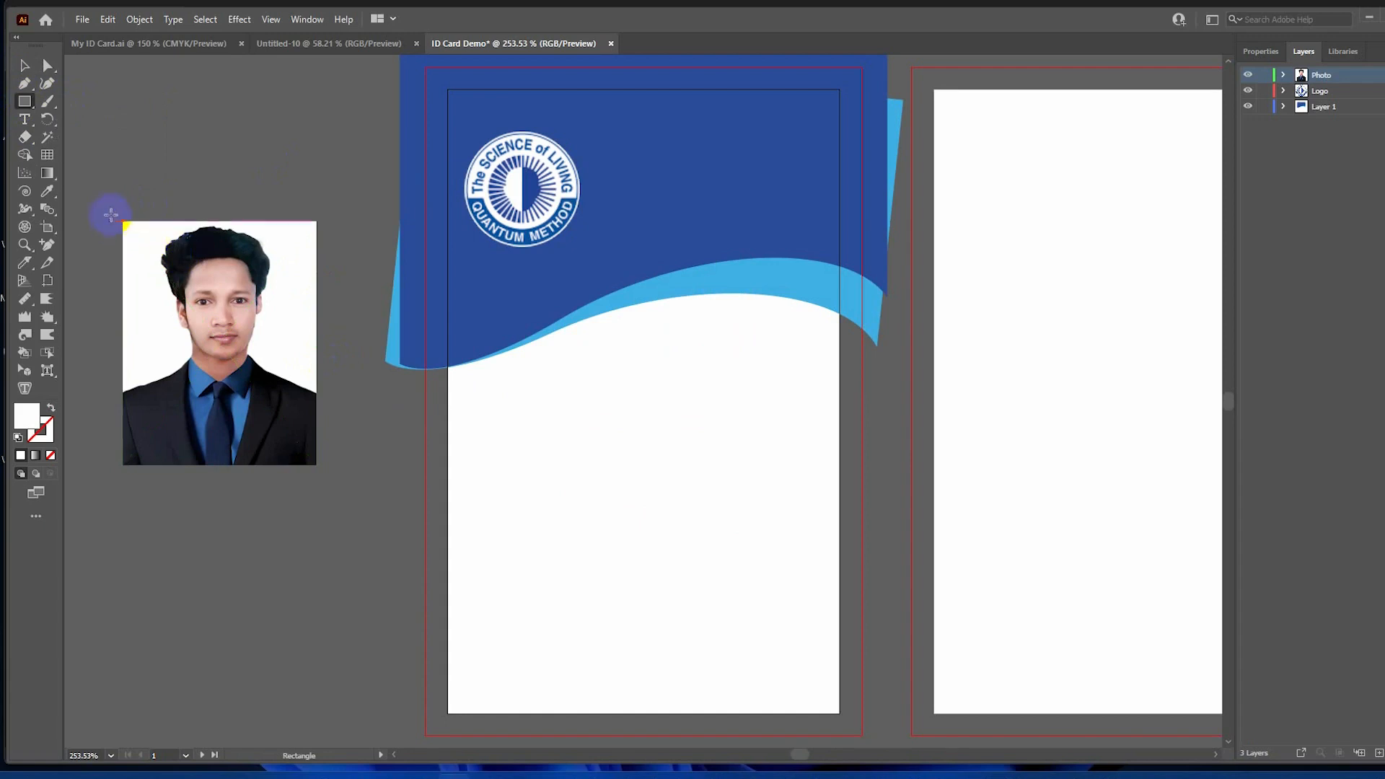
{"action": "mouse_move", "coordinate": [116, 215]}
{"action": "left_mouse_down"}
{"action": "mouse_move", "coordinate": [200, 345]}
{"action": "mouse_move", "coordinate": [322, 470]}
{"action": "left_mouse_up"}
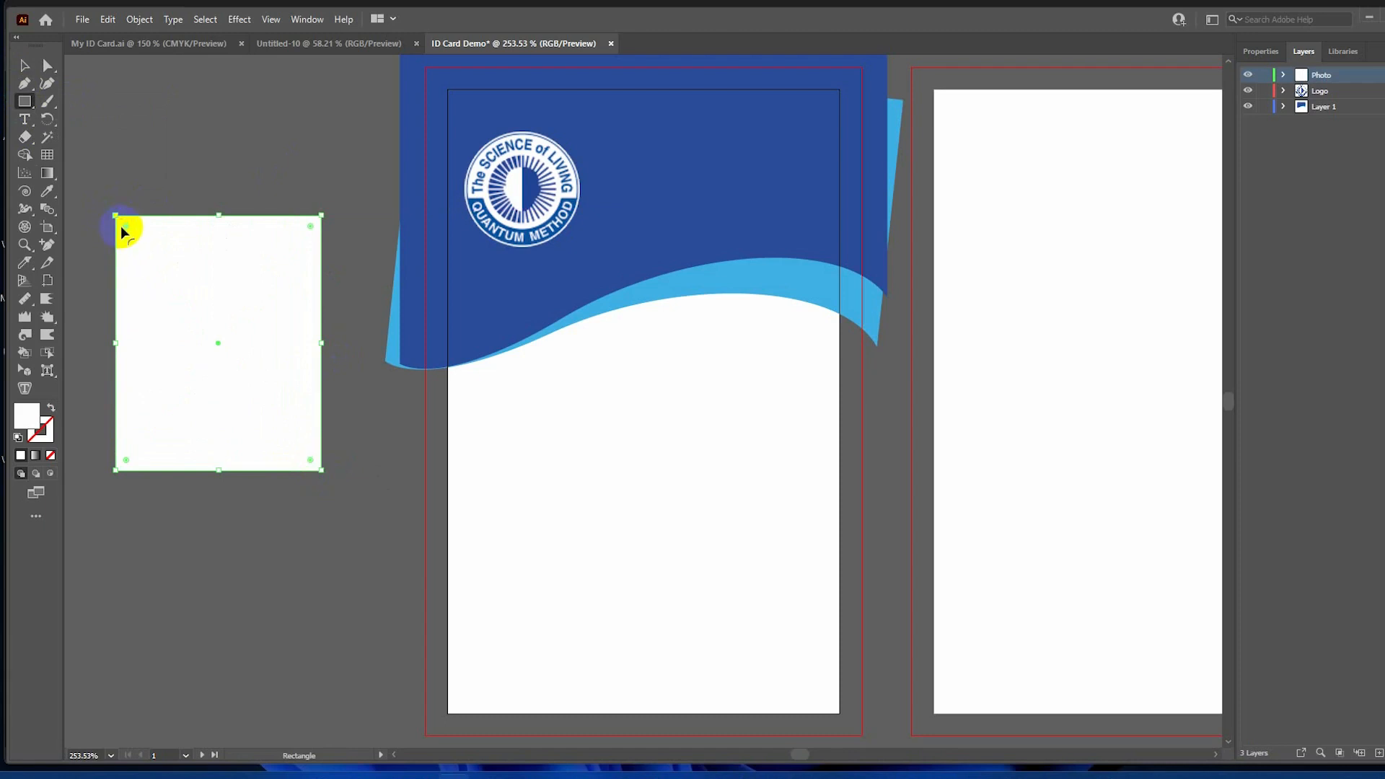
{"action": "mouse_move", "coordinate": [126, 227]}
{"action": "left_mouse_down"}
{"action": "mouse_move", "coordinate": [112, 215]}
{"action": "mouse_move", "coordinate": [131, 232]}
{"action": "left_mouse_up"}
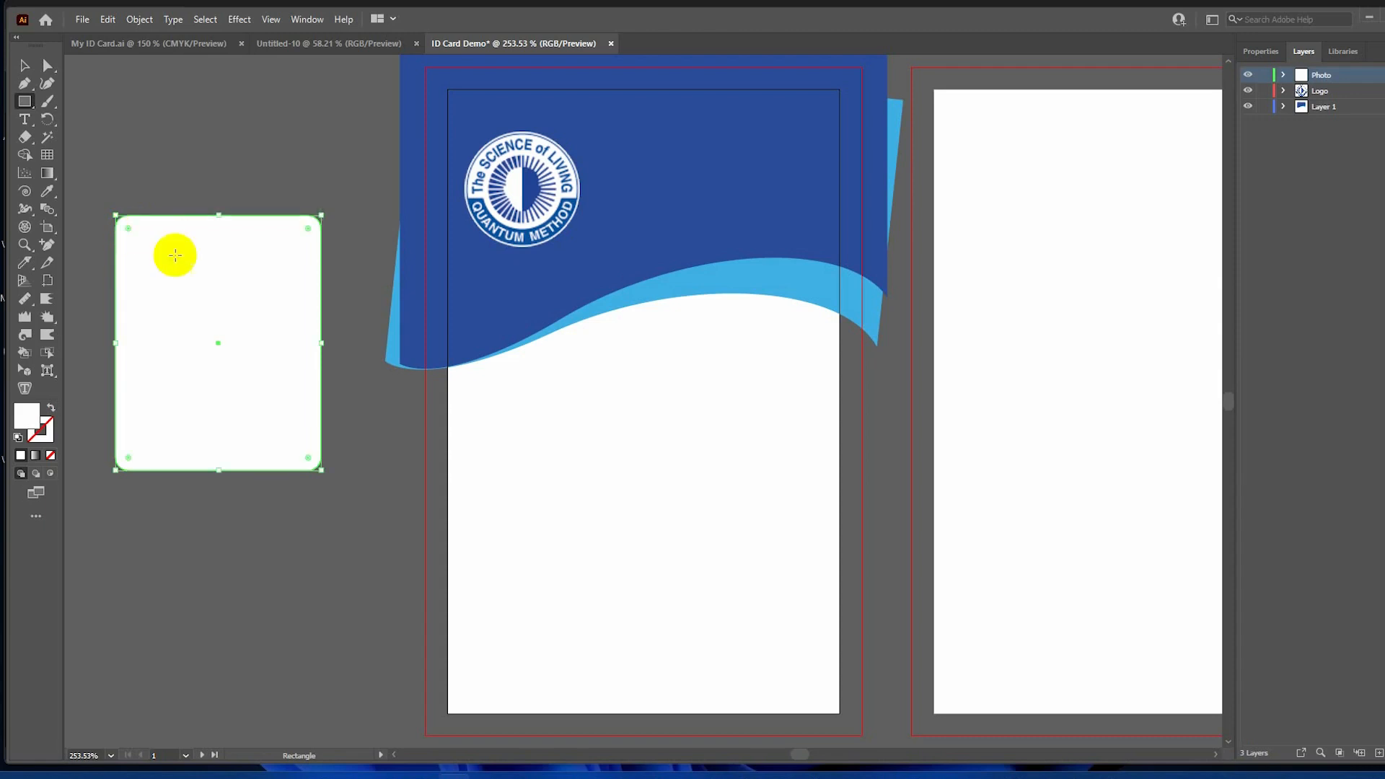
{"action": "left_click", "coordinate": [26, 68]}
{"action": "left_click", "coordinate": [217, 145]}
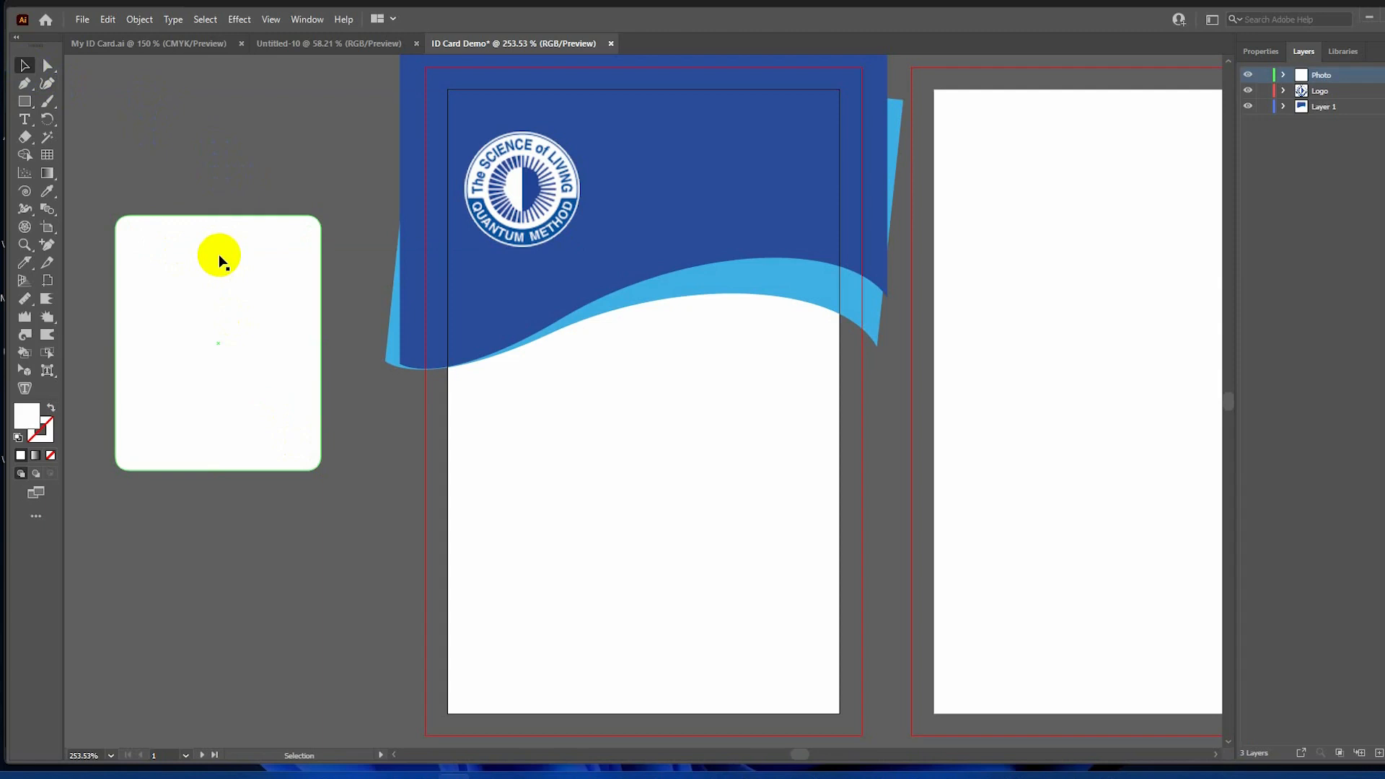
{"action": "left_click", "coordinate": [1284, 75]}
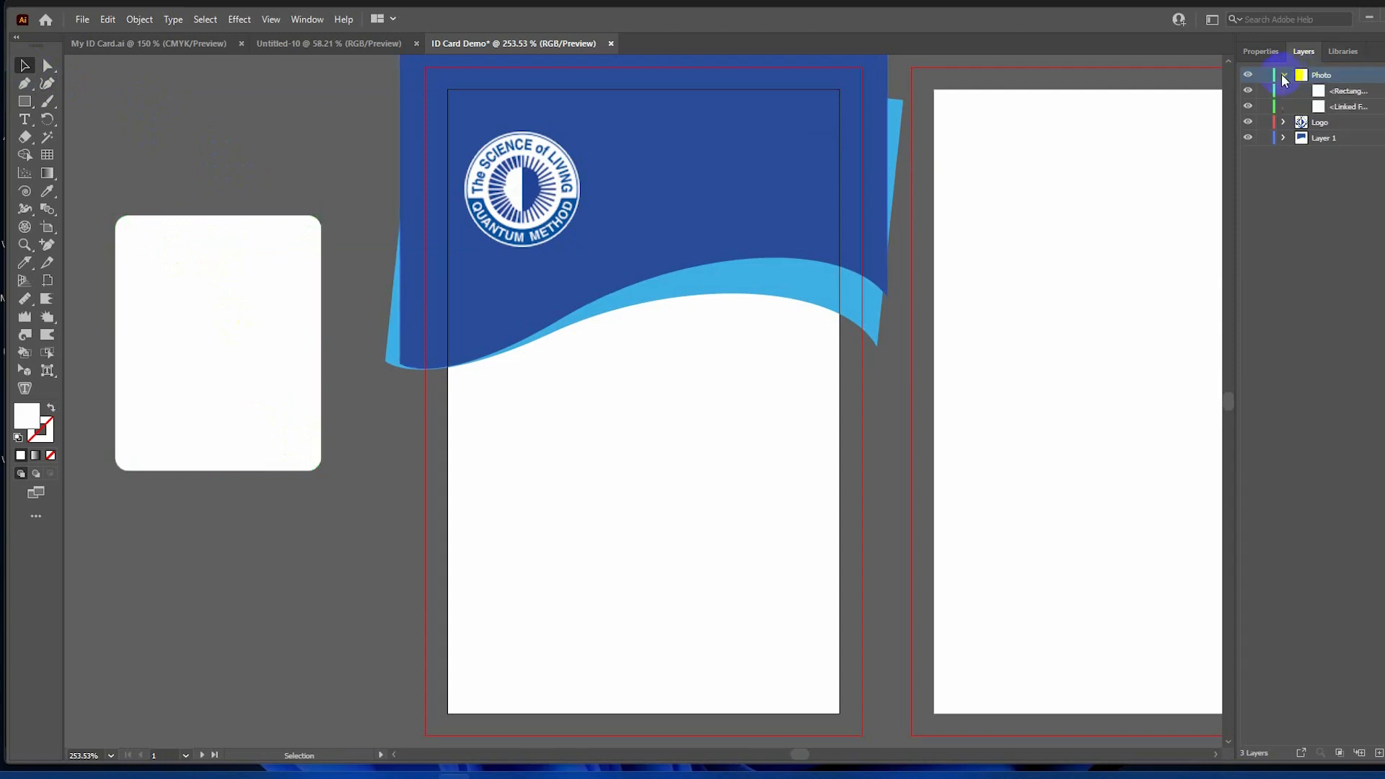
Select the rounded rectangle and the portrait photo together and make a clipping mask.
{"action": "left_click", "coordinate": [1340, 100]}
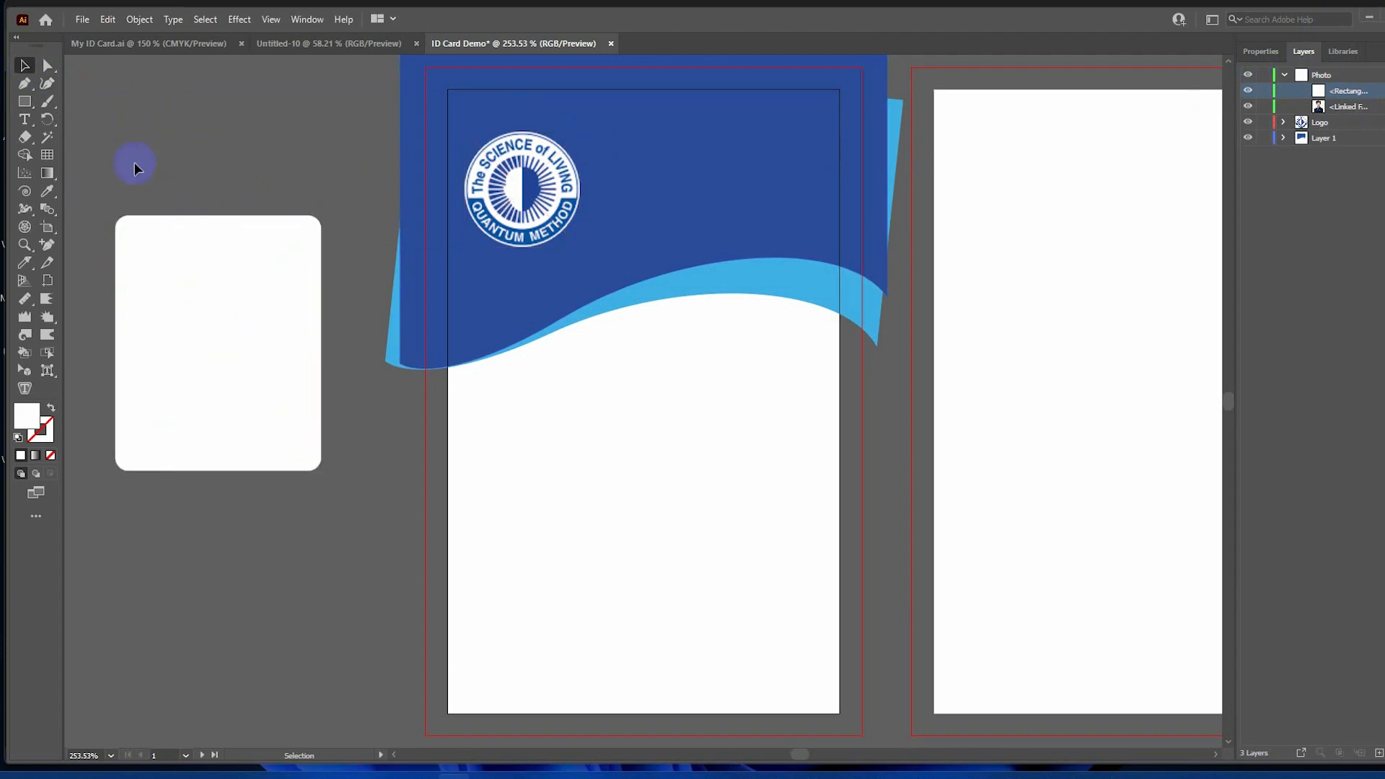
{"action": "left_click_drag", "start_coordinate": [96, 177], "coordinate": [347, 492]}
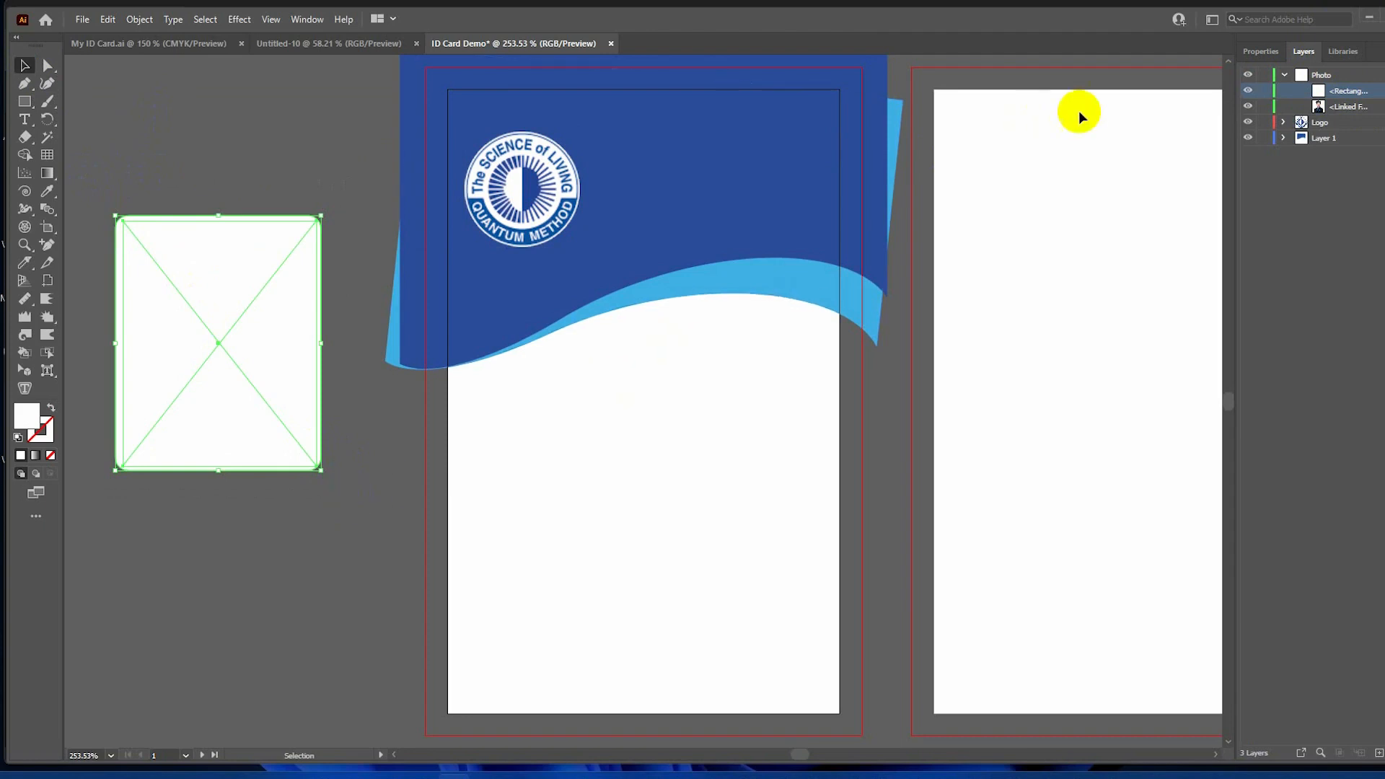
{"action": "right_click", "coordinate": [232, 372]}
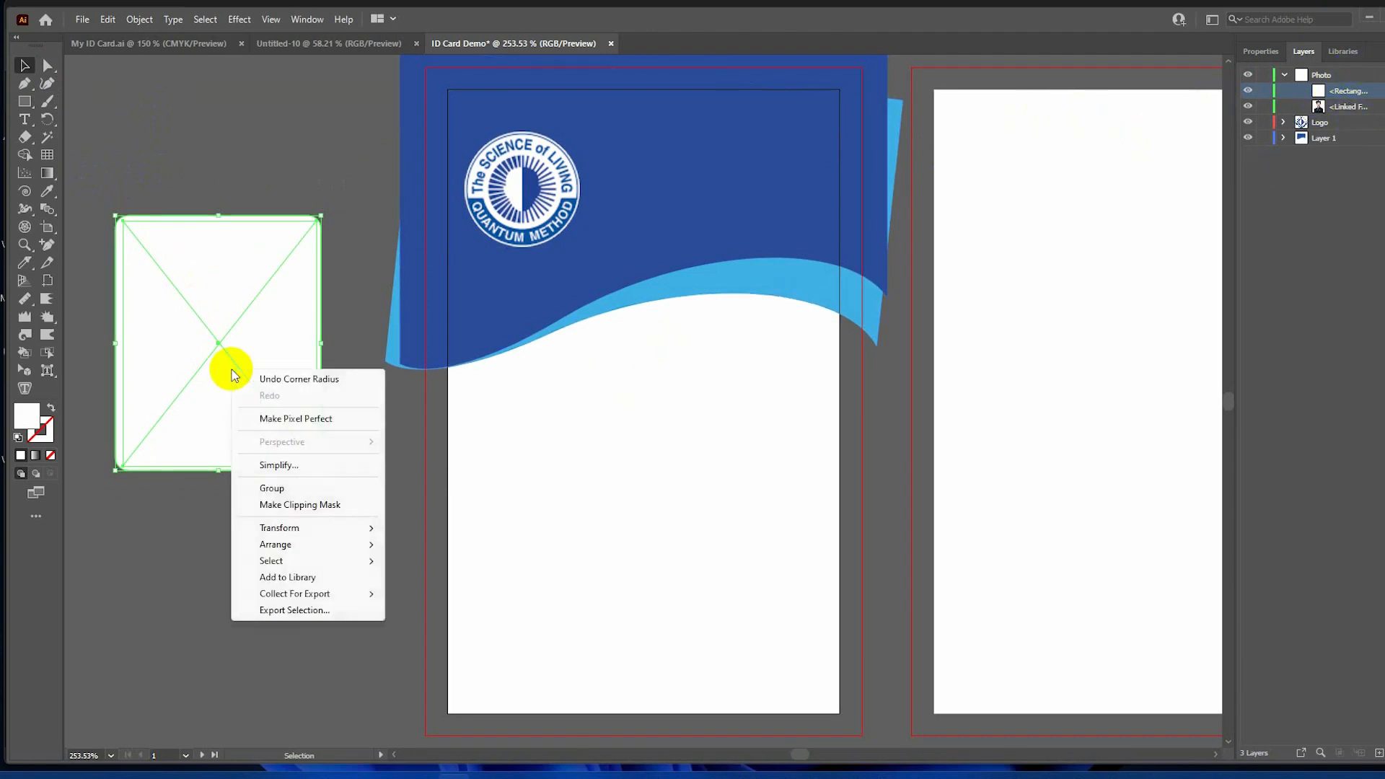
{"action": "left_click", "coordinate": [288, 505]}
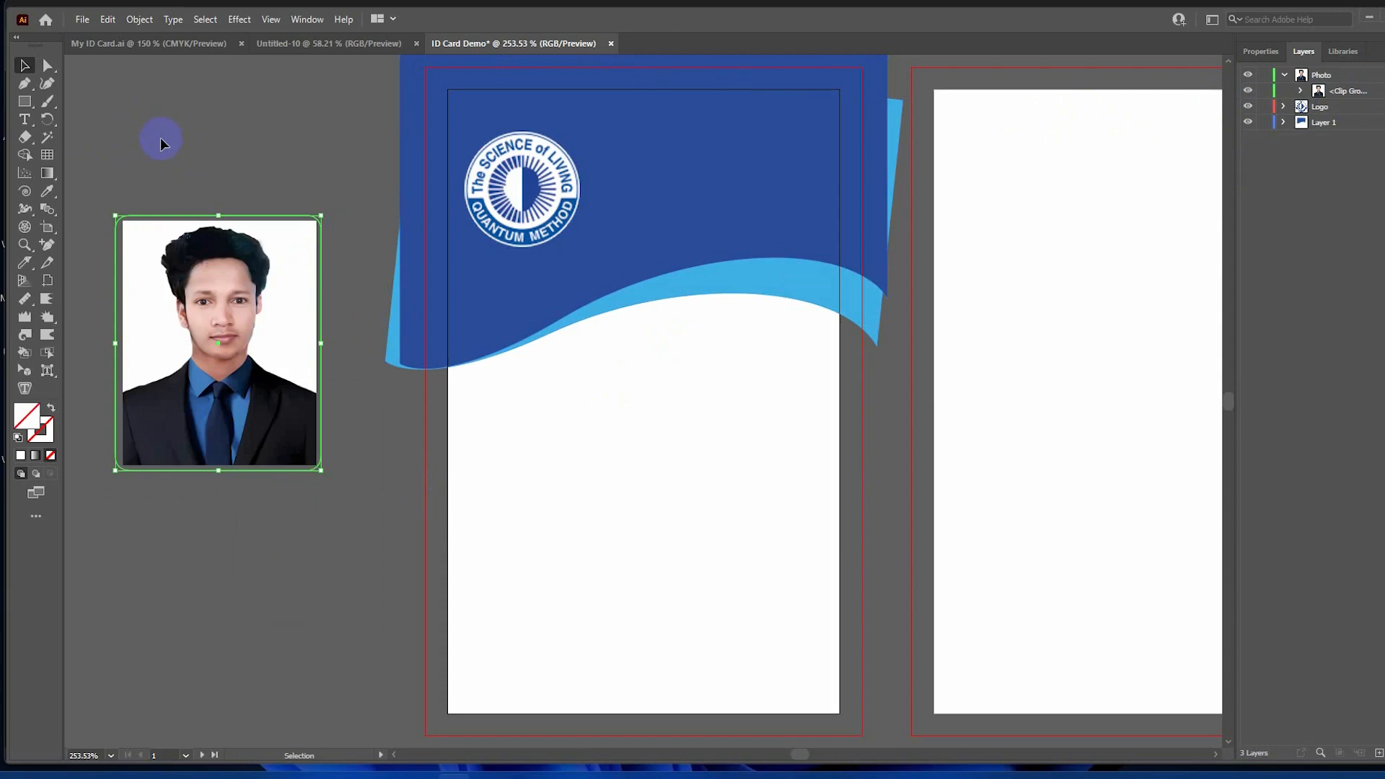
Inside the clip group, enlarge the photo and nudge it down to fill the rounded frame.
{"action": "double_click", "coordinate": [177, 360]}
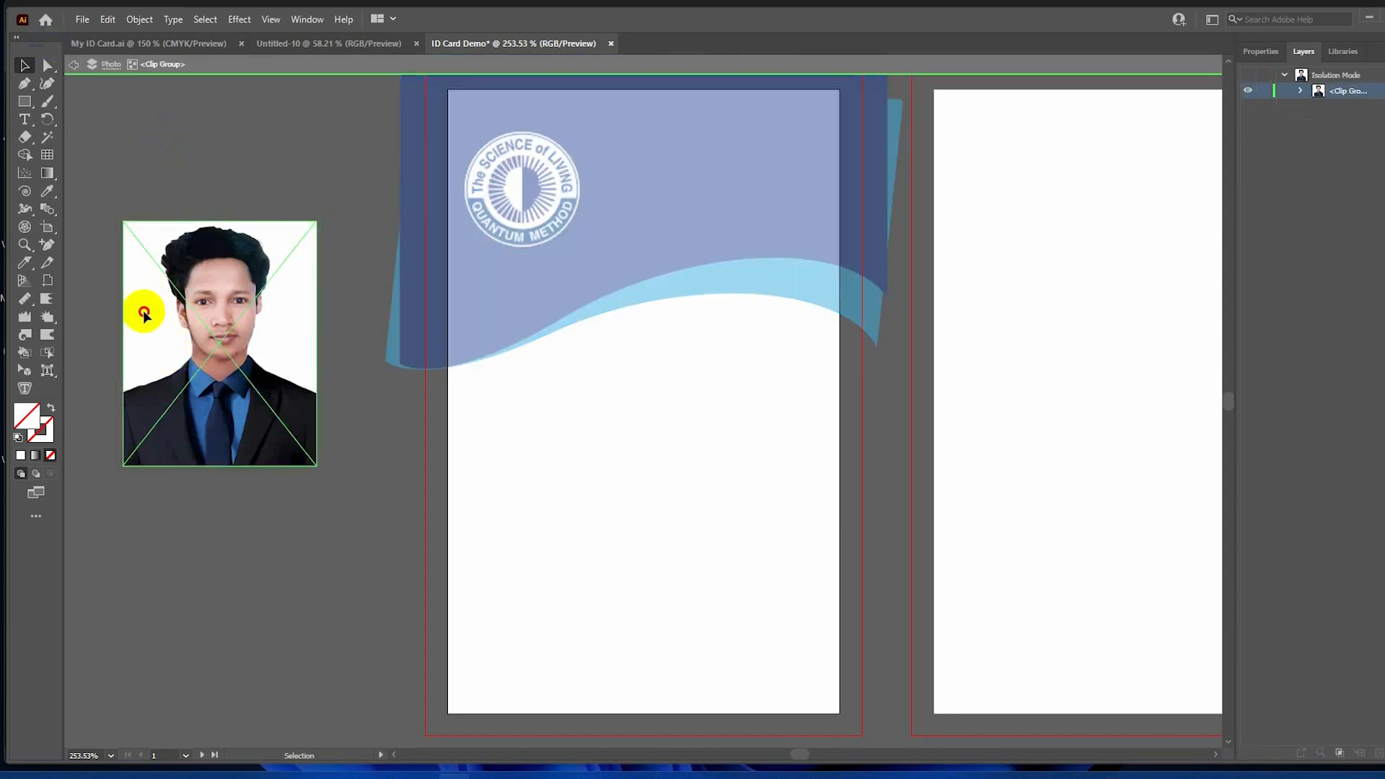
{"action": "left_click_drag", "start_coordinate": [123, 221], "coordinate": [111, 207]}
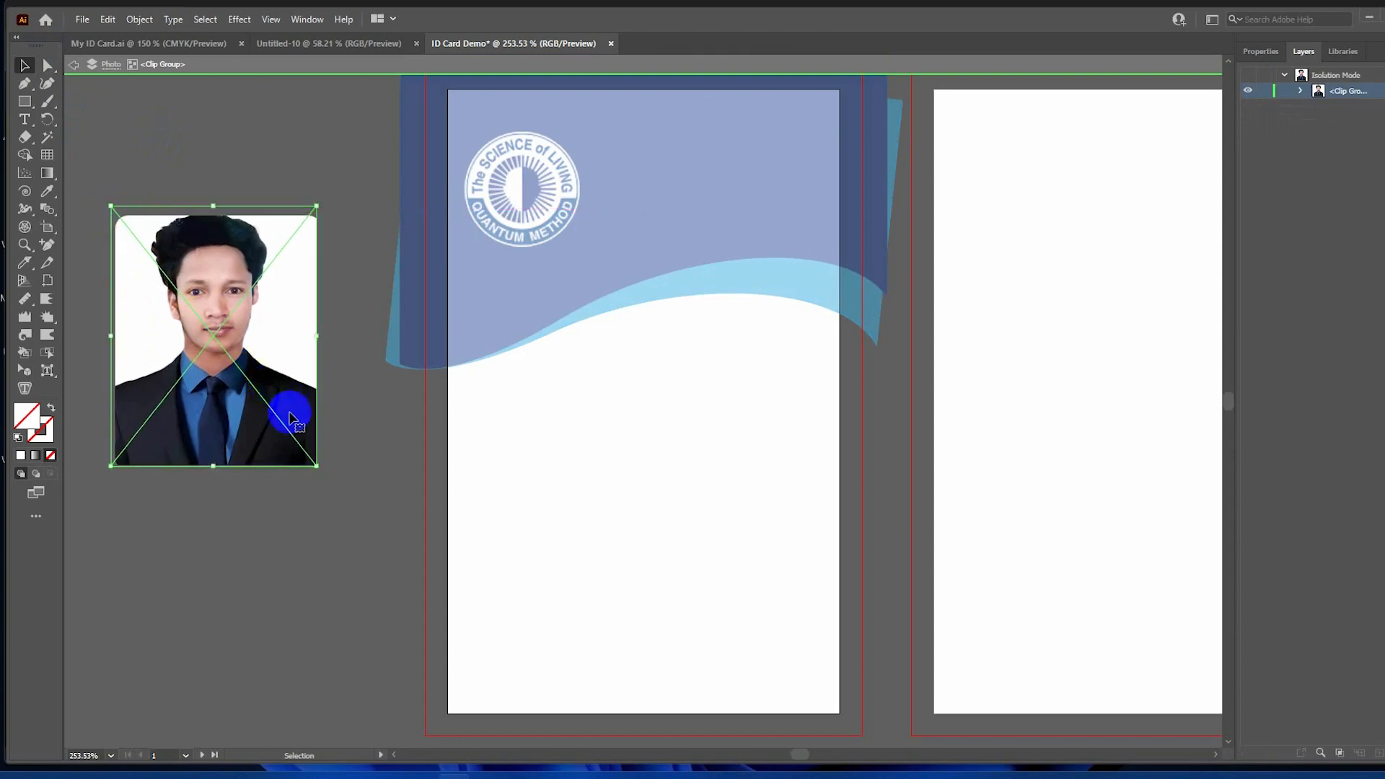
{"action": "mouse_move", "coordinate": [321, 460]}
{"action": "left_mouse_down"}
{"action": "mouse_move", "coordinate": [313, 469]}
{"action": "mouse_move", "coordinate": [327, 471]}
{"action": "left_mouse_up"}
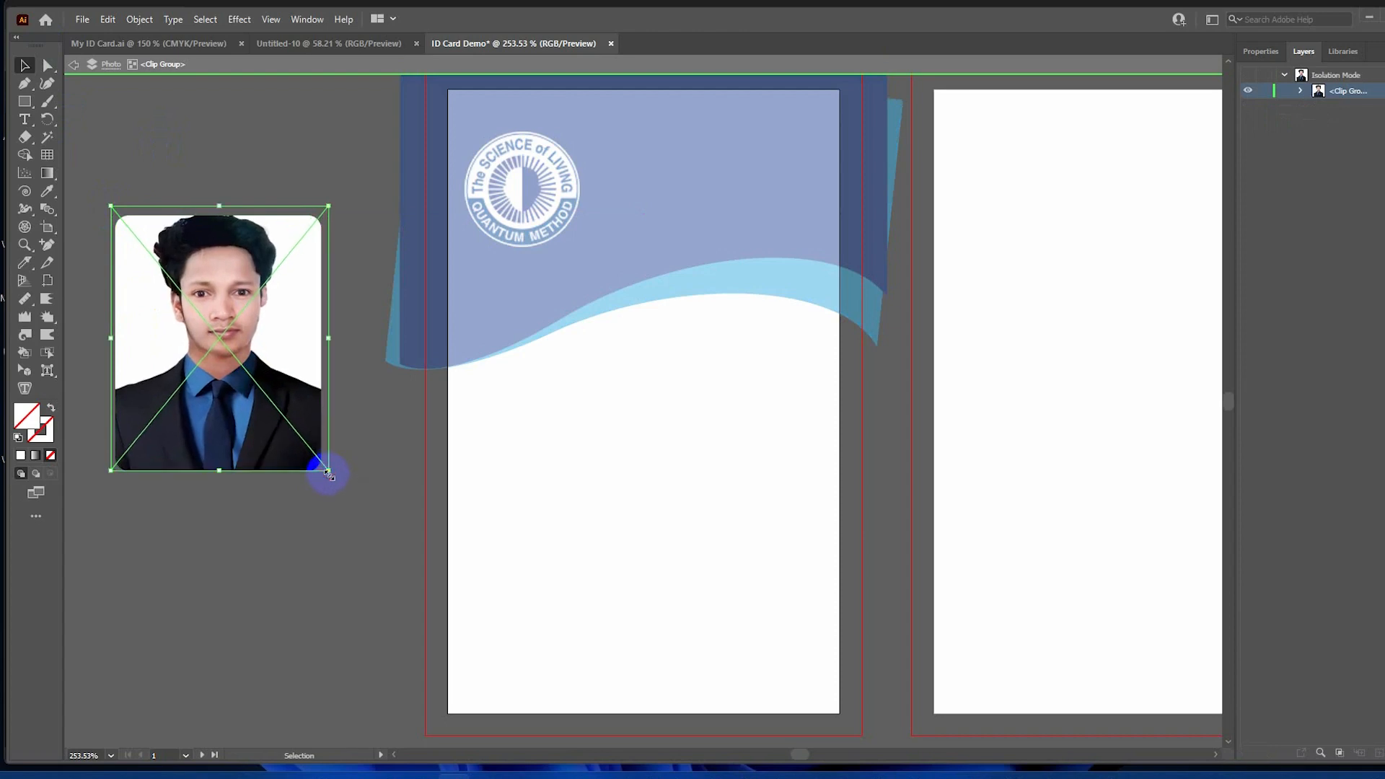
{"action": "key", "text": "Down"}
{"action": "key", "text": "Down"}
{"action": "key", "text": "Down"}
{"action": "key", "text": "Down"}
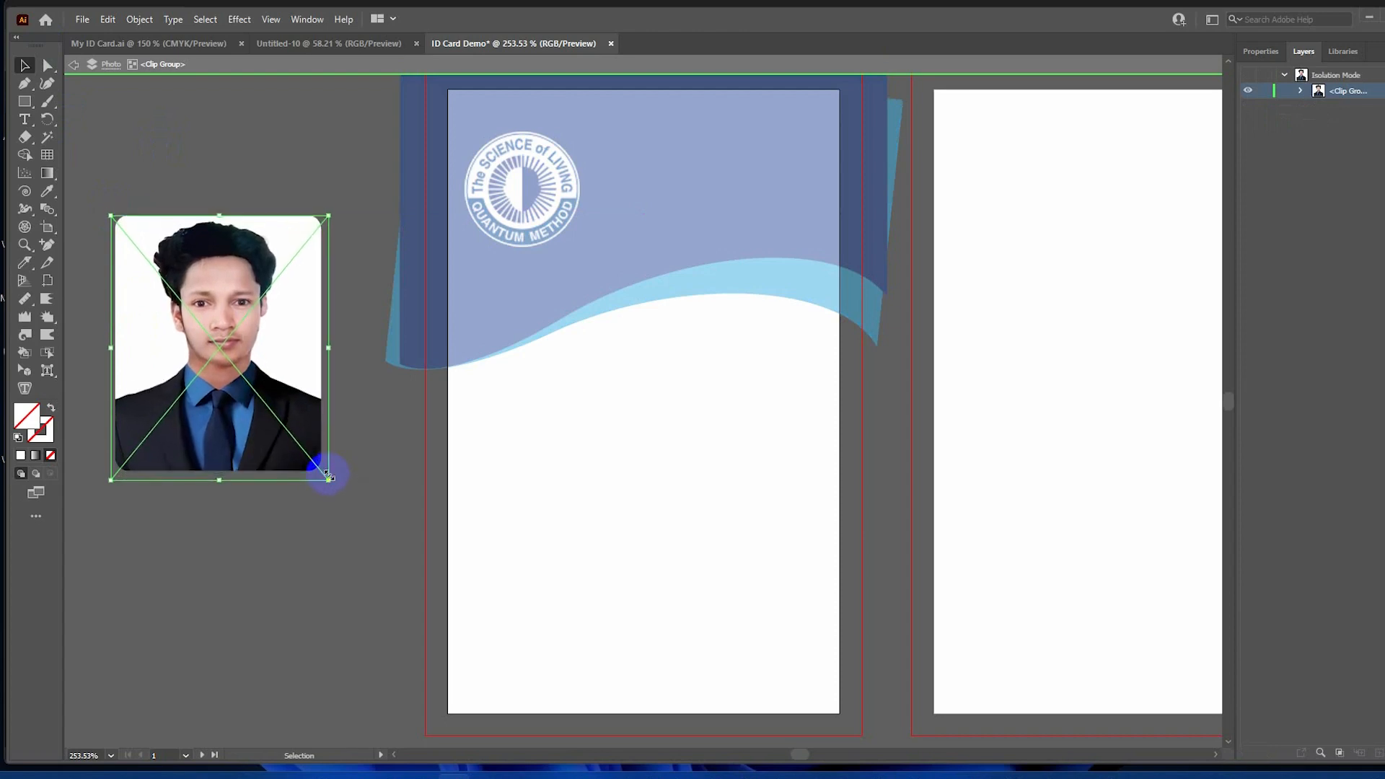
{"action": "left_click", "coordinate": [193, 143]}
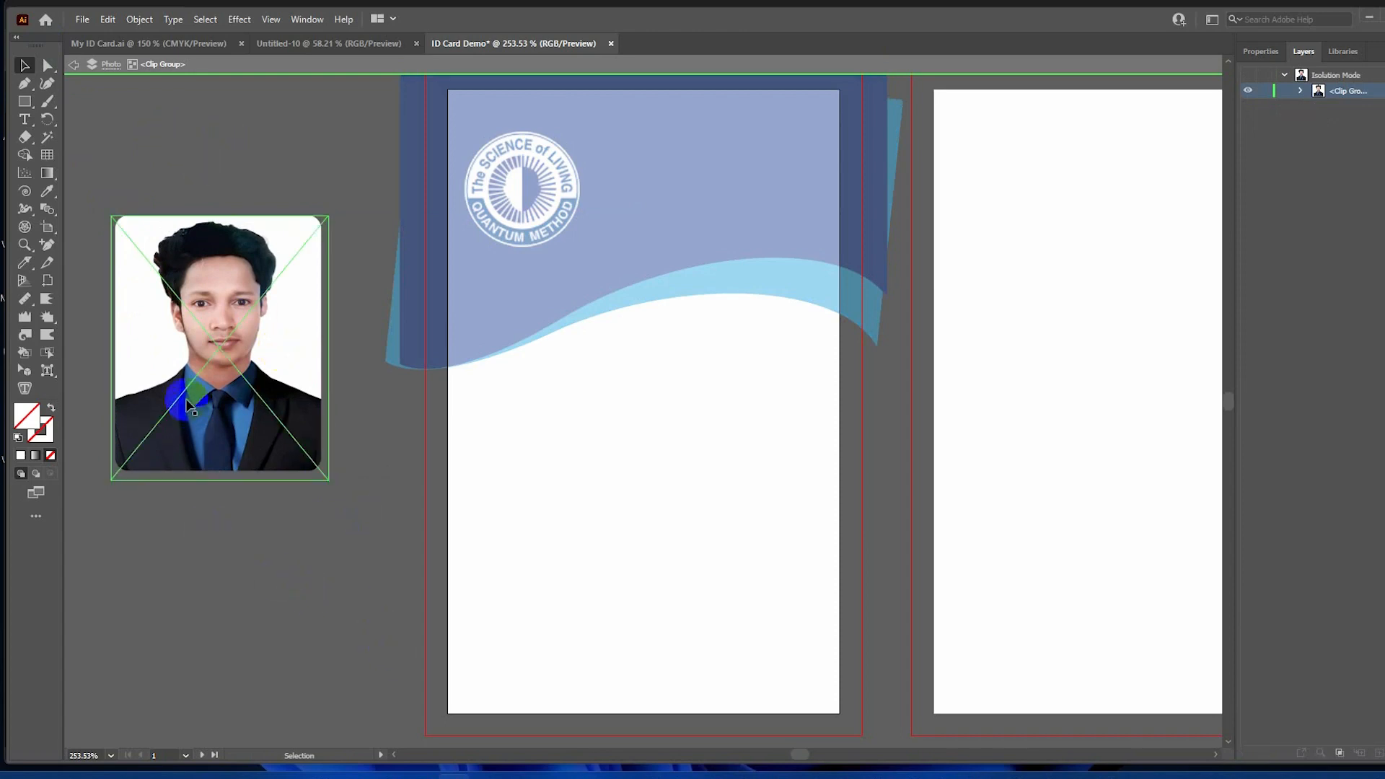
{"action": "key", "text": "Escape"}
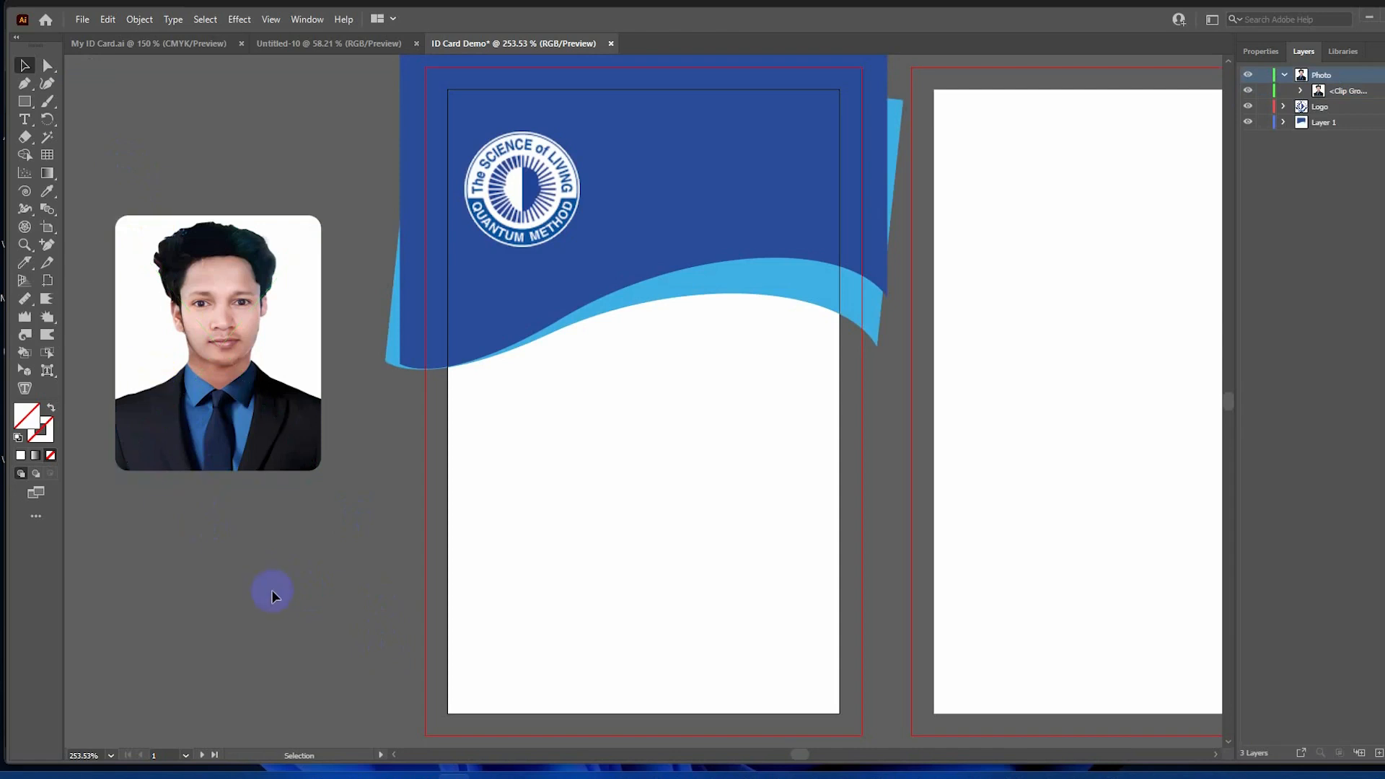
Move the rounded photo onto the ID card front, across the blue wave header.
{"action": "left_click_drag", "start_coordinate": [189, 351], "coordinate": [641, 328]}
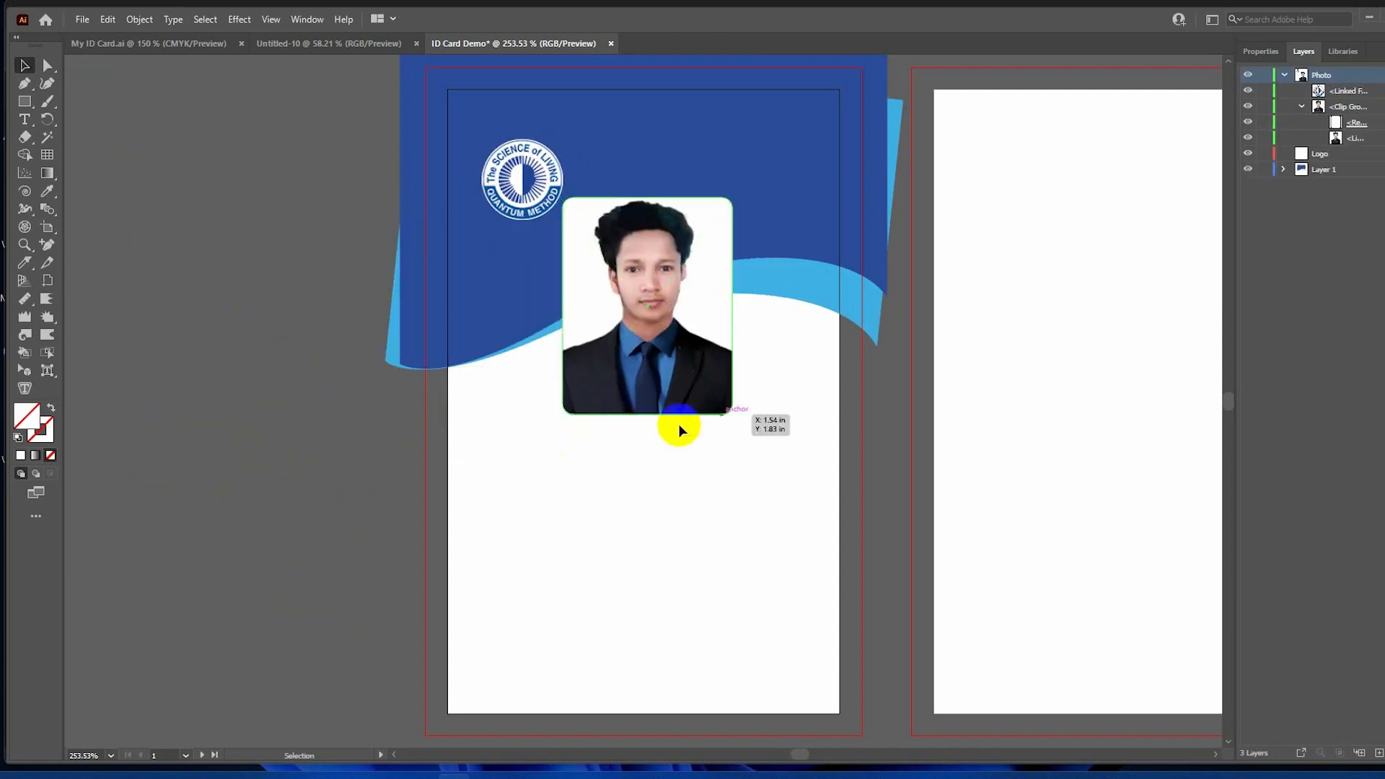
{"action": "left_click", "coordinate": [187, 321]}
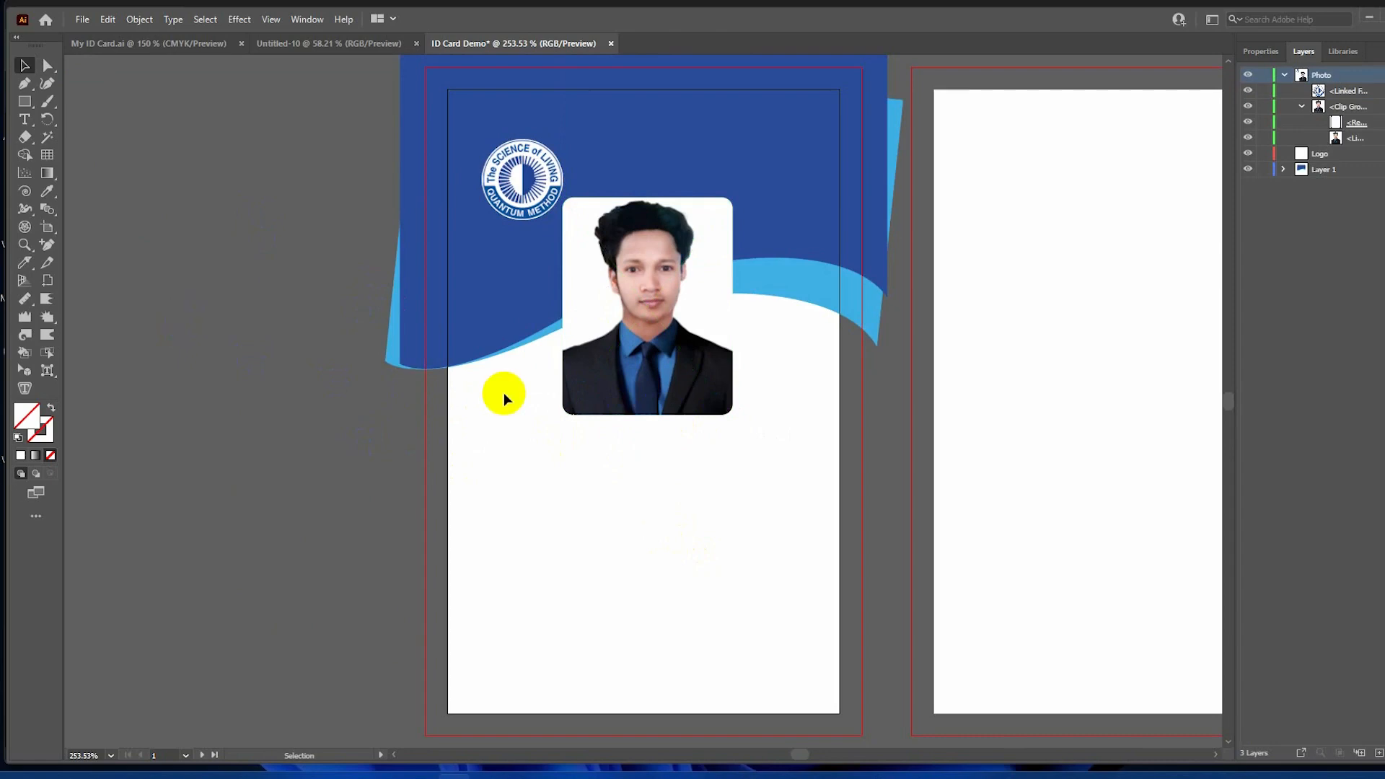
{"action": "scroll", "coordinate": [504, 393], "scroll_direction": "down", "scroll_amount": 3}
{"action": "scroll", "coordinate": [504, 392], "scroll_direction": "up", "scroll_amount": 3}
{"action": "scroll", "coordinate": [505, 393], "scroll_direction": "down", "scroll_amount": 1}
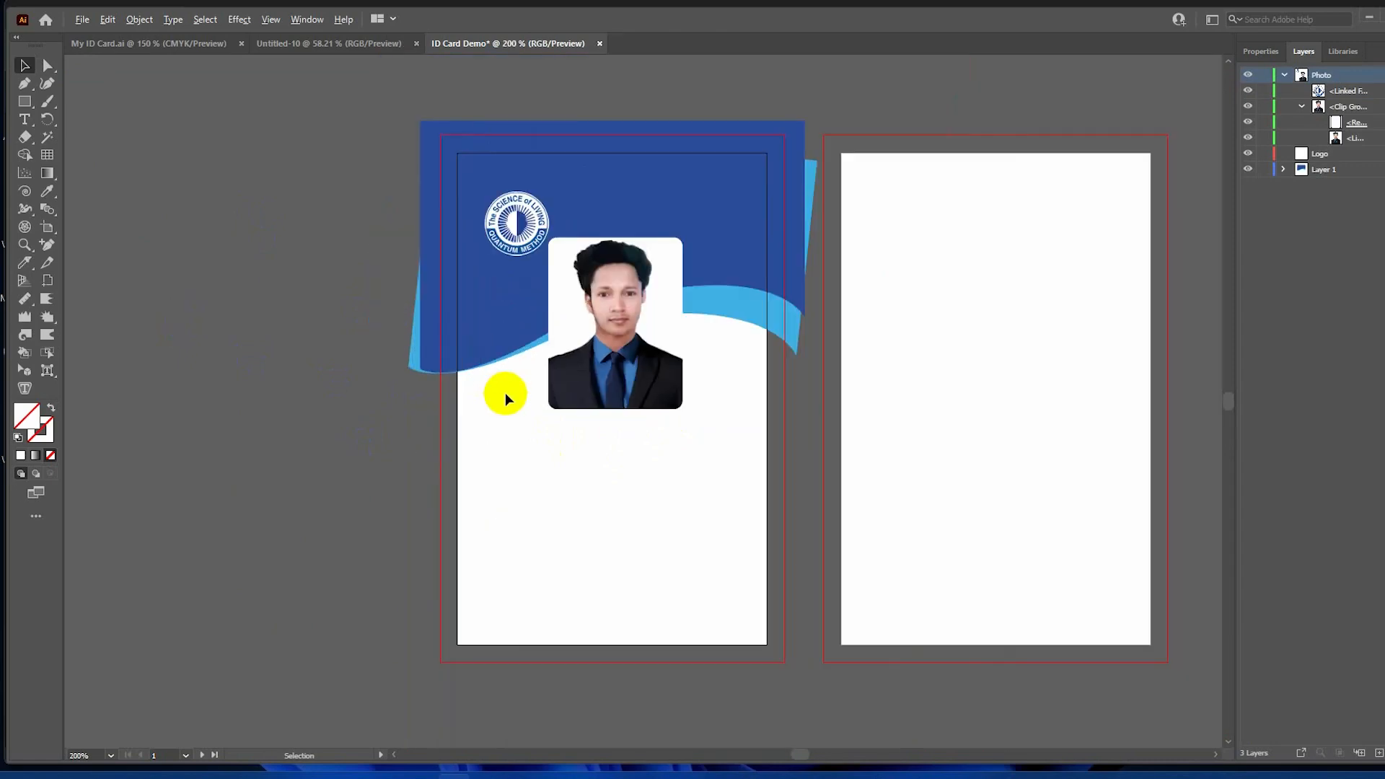
{"action": "scroll", "coordinate": [505, 393], "scroll_direction": "up", "scroll_amount": 4}
{"action": "scroll", "coordinate": [510, 392], "scroll_direction": "down", "scroll_amount": 2}
{"action": "scroll", "coordinate": [510, 393], "scroll_direction": "up", "scroll_amount": 1}
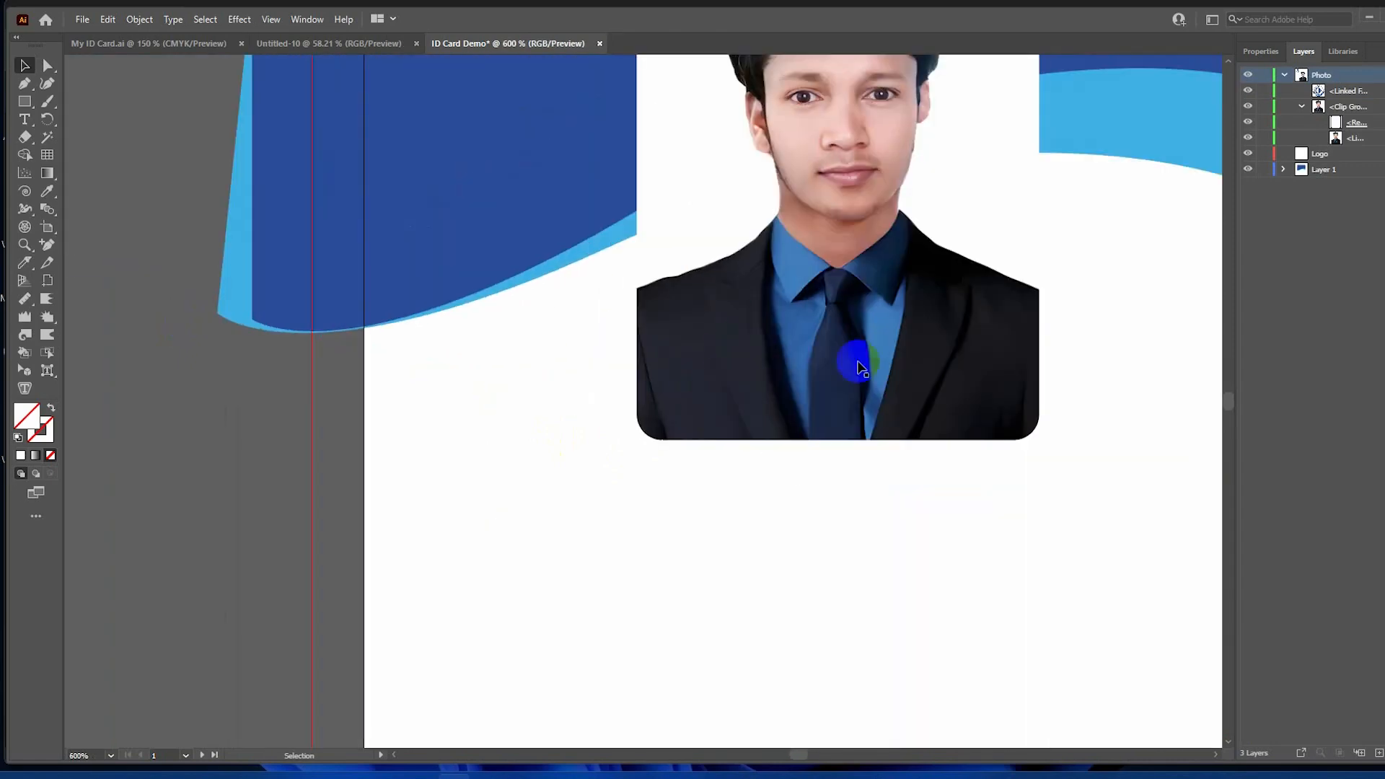
Check the photo's placement beside the logo on the card front.
{"action": "left_click", "coordinate": [860, 365]}
{"action": "left_click_drag", "start_coordinate": [900, 501], "coordinate": [819, 741]}
{"action": "left_click", "coordinate": [547, 628]}
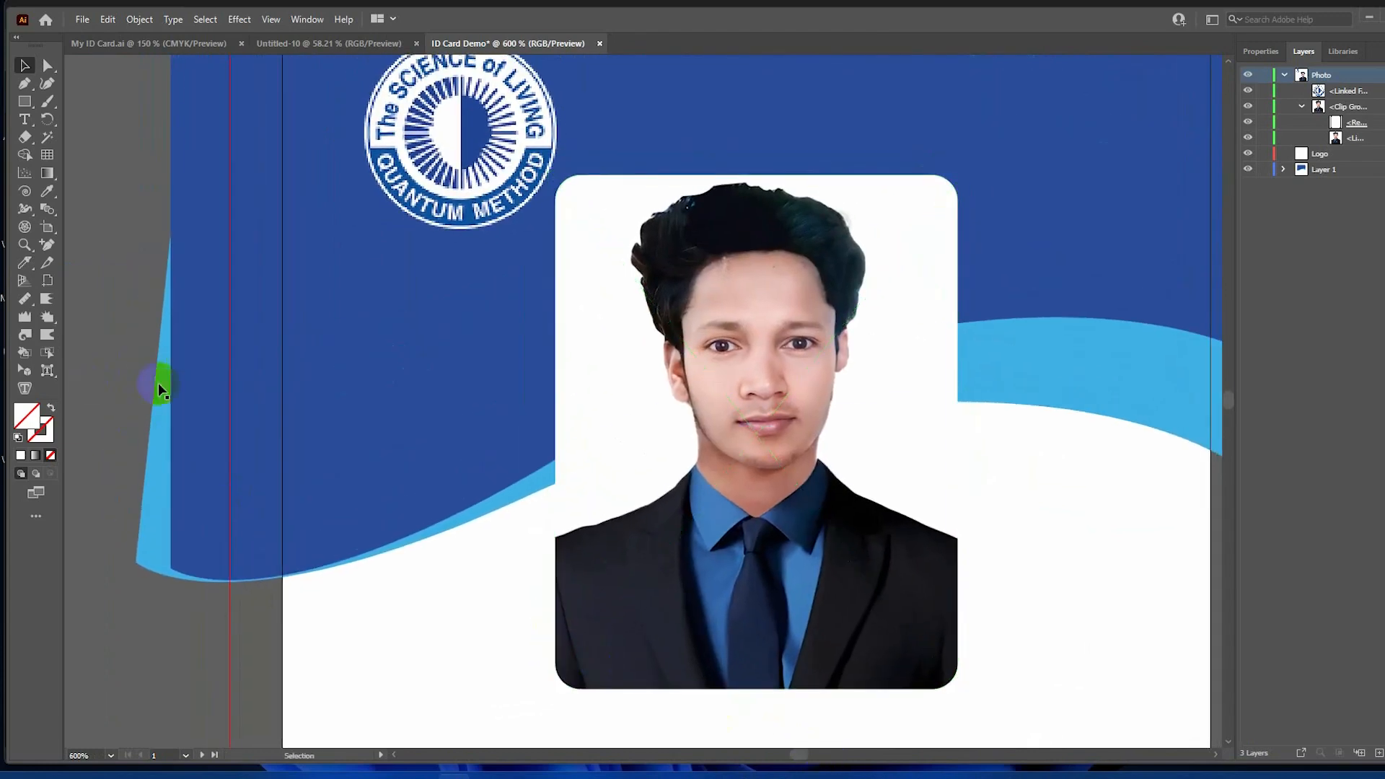
{"action": "scroll", "coordinate": [208, 390], "scroll_direction": "down", "scroll_amount": 4}
{"action": "scroll", "coordinate": [216, 395], "scroll_direction": "up", "scroll_amount": 1}
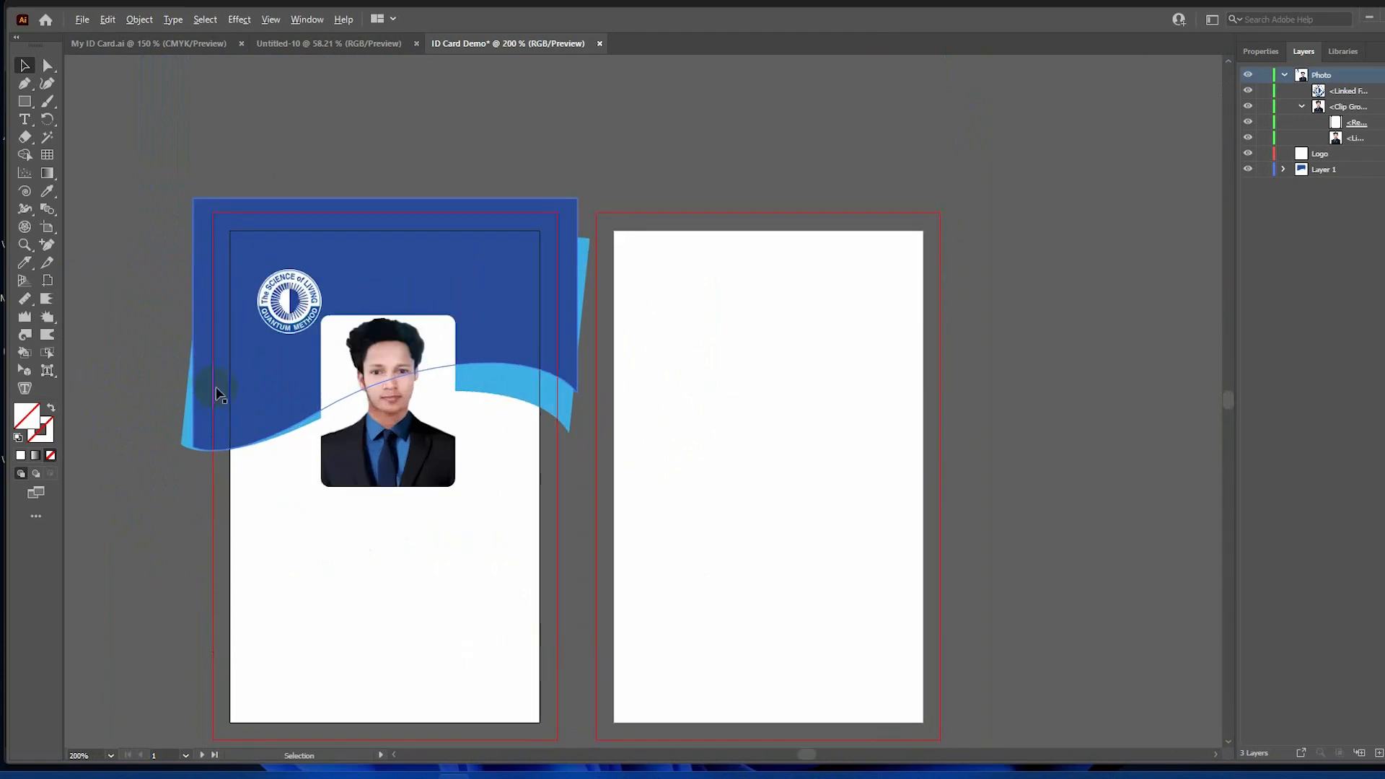
{"action": "left_click", "coordinate": [1066, 448]}
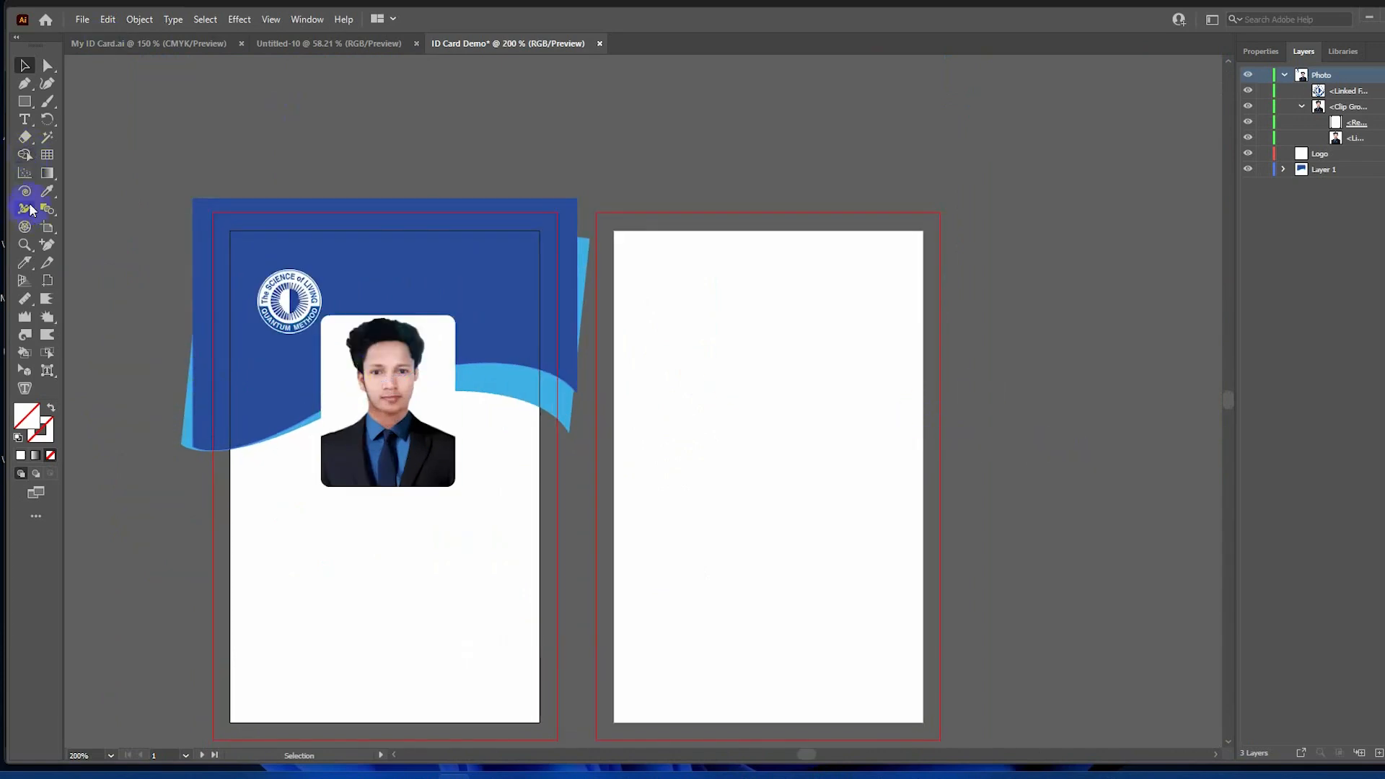
Type 'Quantum' in the blue header opposite the logo.
{"action": "left_click", "coordinate": [24, 124]}
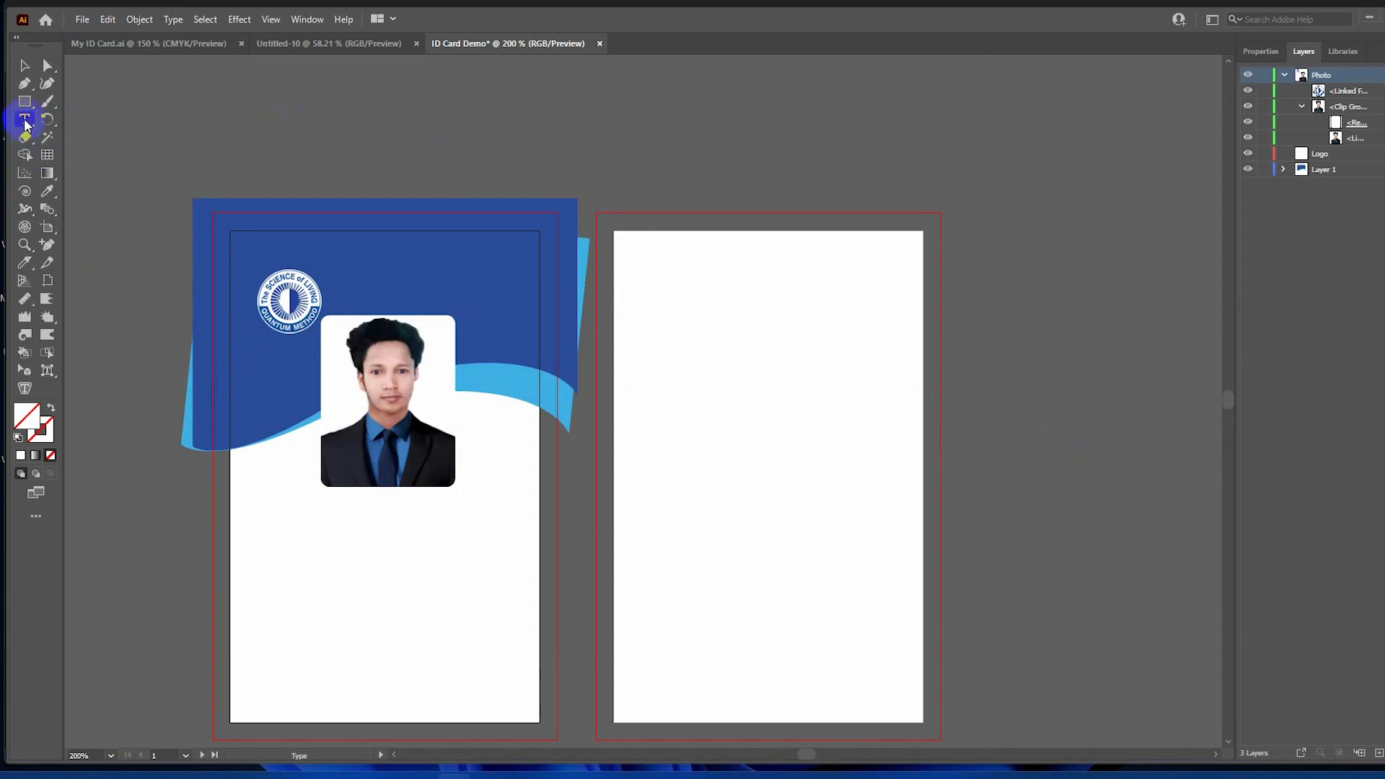
{"action": "left_click", "coordinate": [417, 257]}
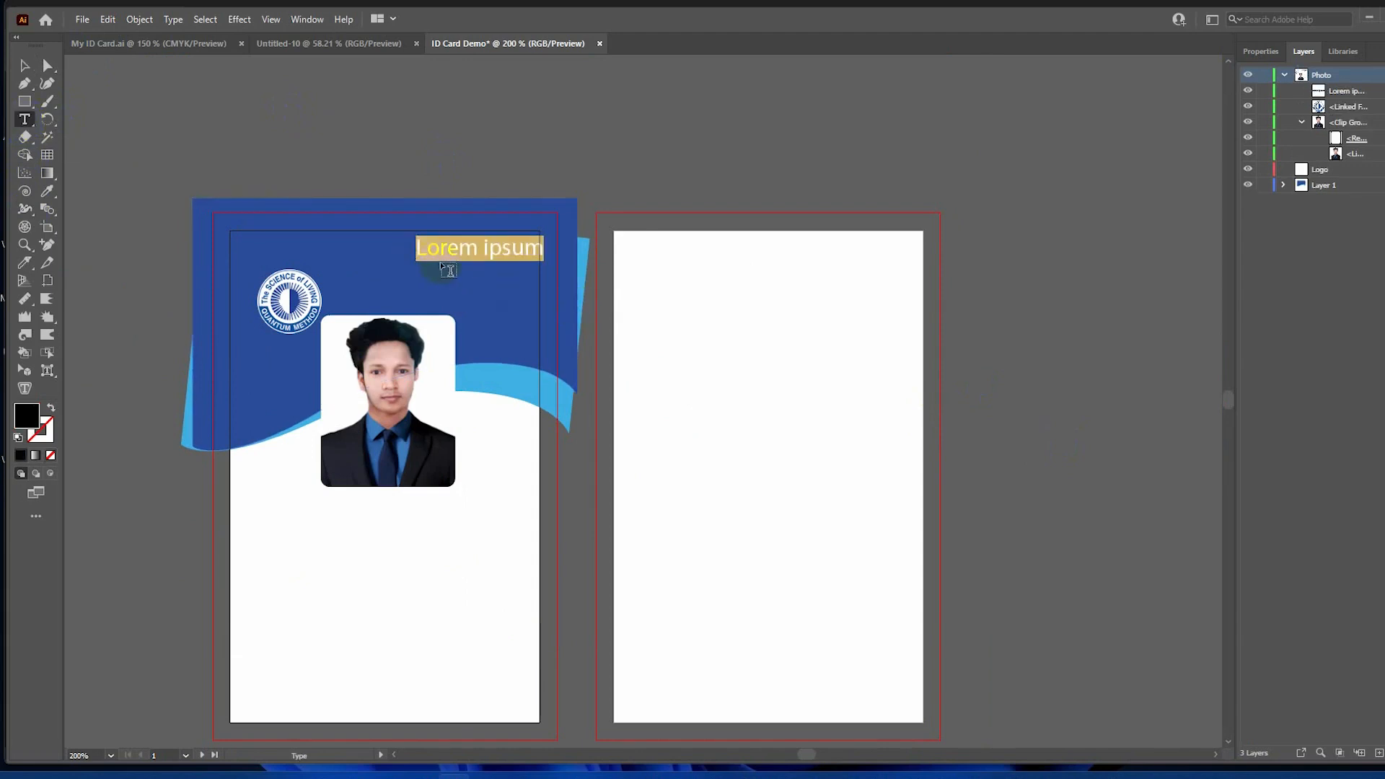
{"action": "type", "text": "q"}
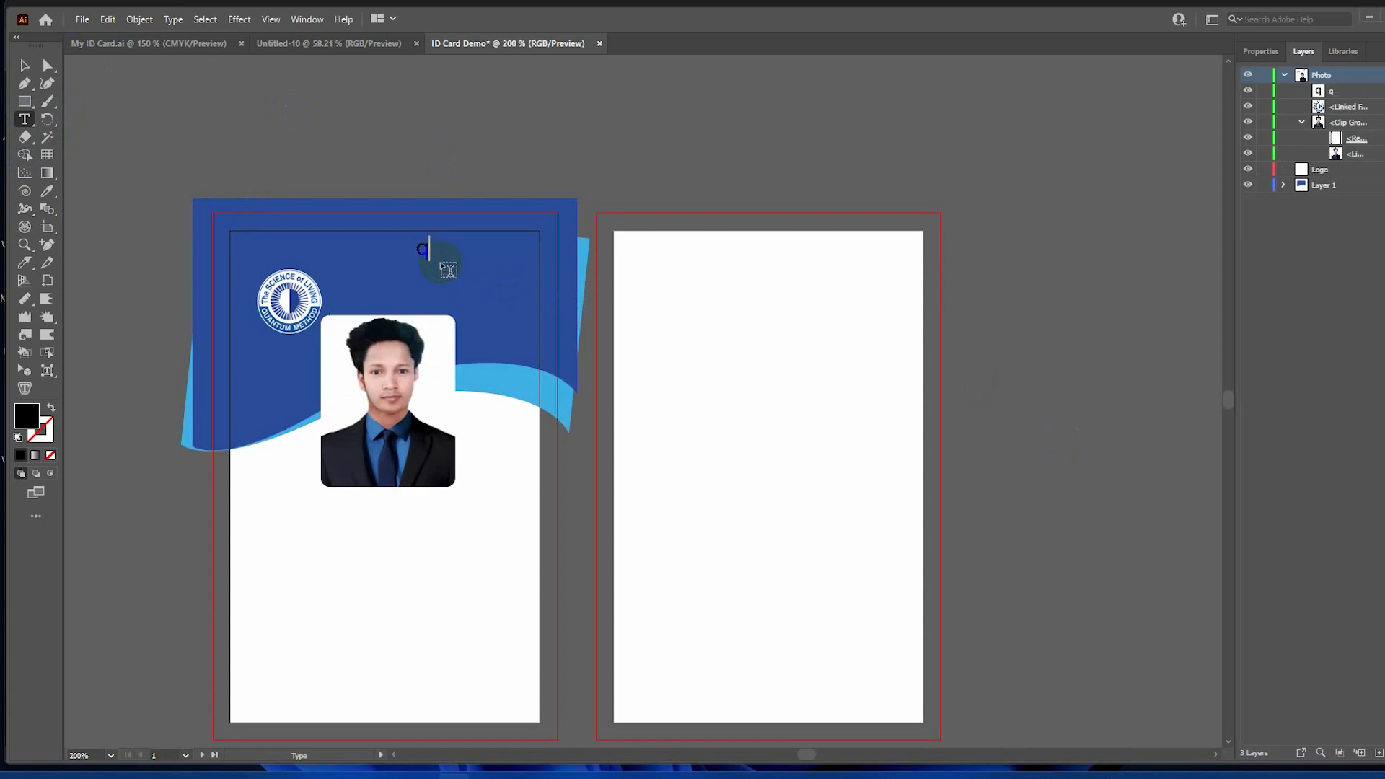
{"action": "key", "text": "BackSpace"}
{"action": "type", "text": "Quantum"}
{"action": "left_click_drag", "start_coordinate": [438, 247], "coordinate": [455, 249]}
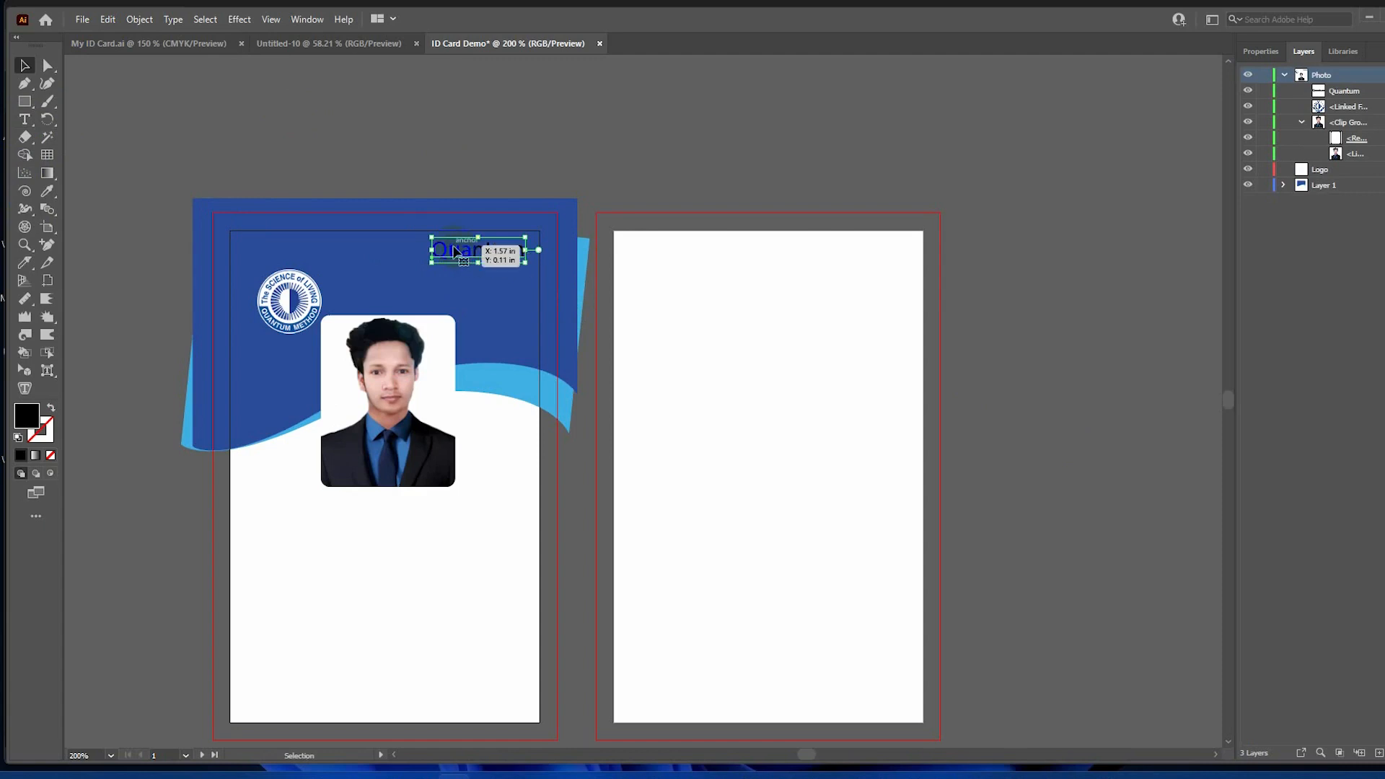
Change the Quantum text colour to white.
{"action": "double_click", "coordinate": [455, 251]}
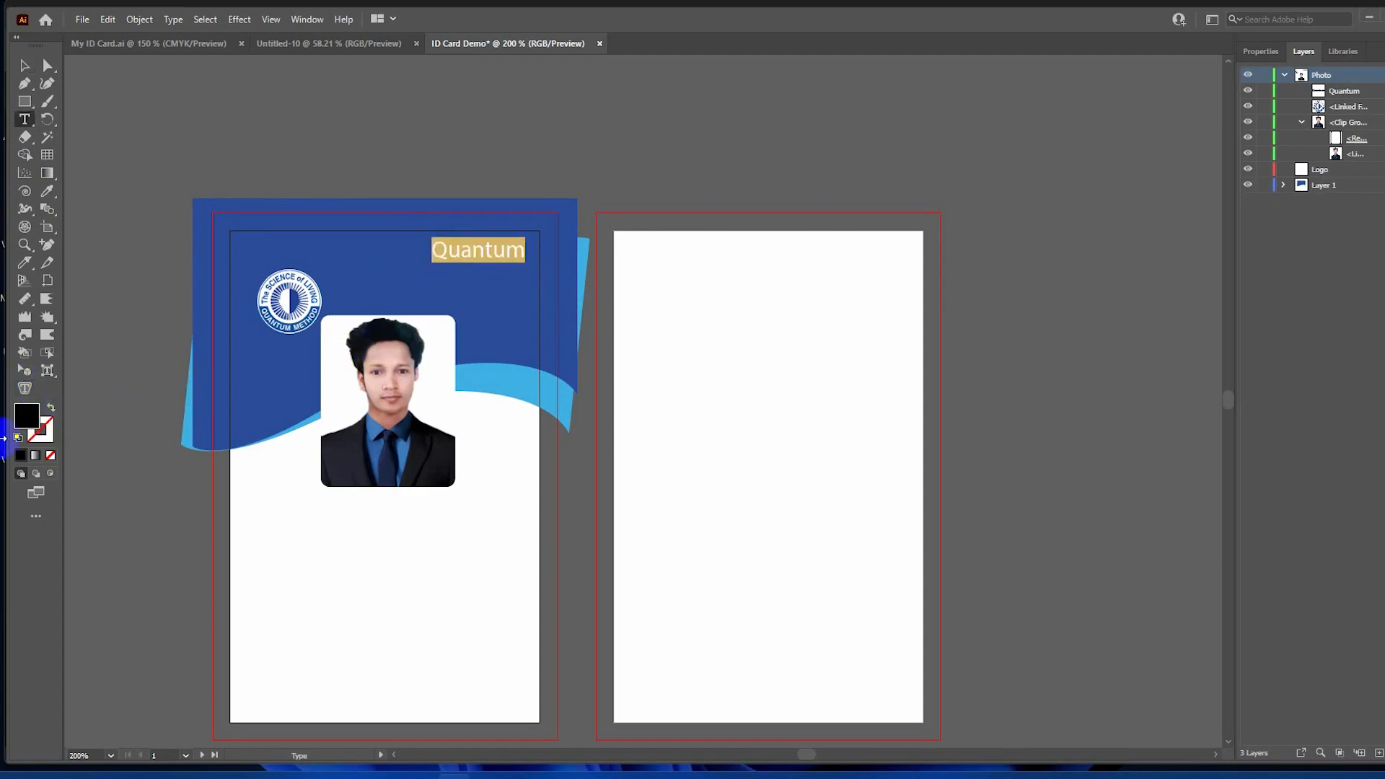
{"action": "double_click", "coordinate": [28, 417]}
{"action": "left_click", "coordinate": [518, 295]}
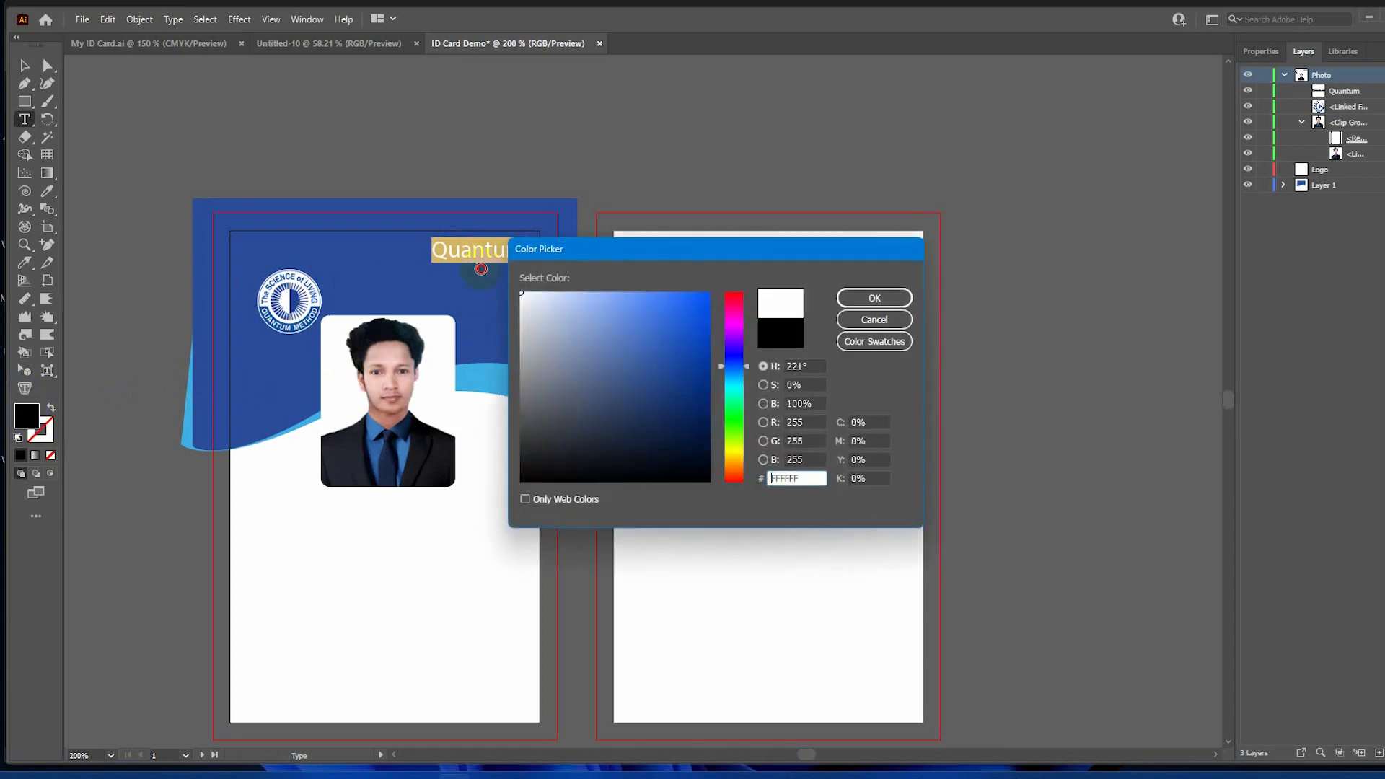
{"action": "left_click", "coordinate": [859, 297]}
{"action": "left_click", "coordinate": [596, 164]}
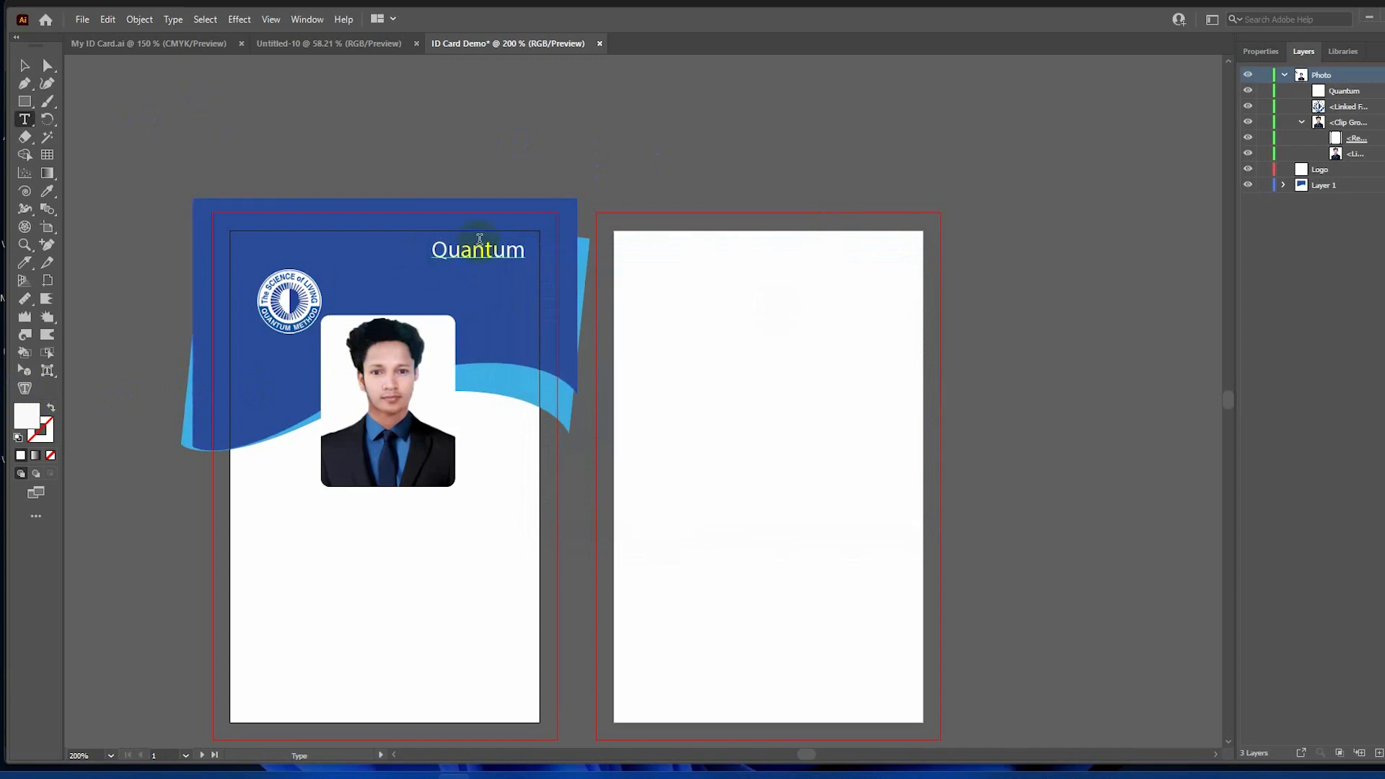
Duplicate the Quantum text just below itself and change the copy to 'Foundation'.
{"action": "key", "text": "v"}
{"action": "left_click", "coordinate": [479, 250]}
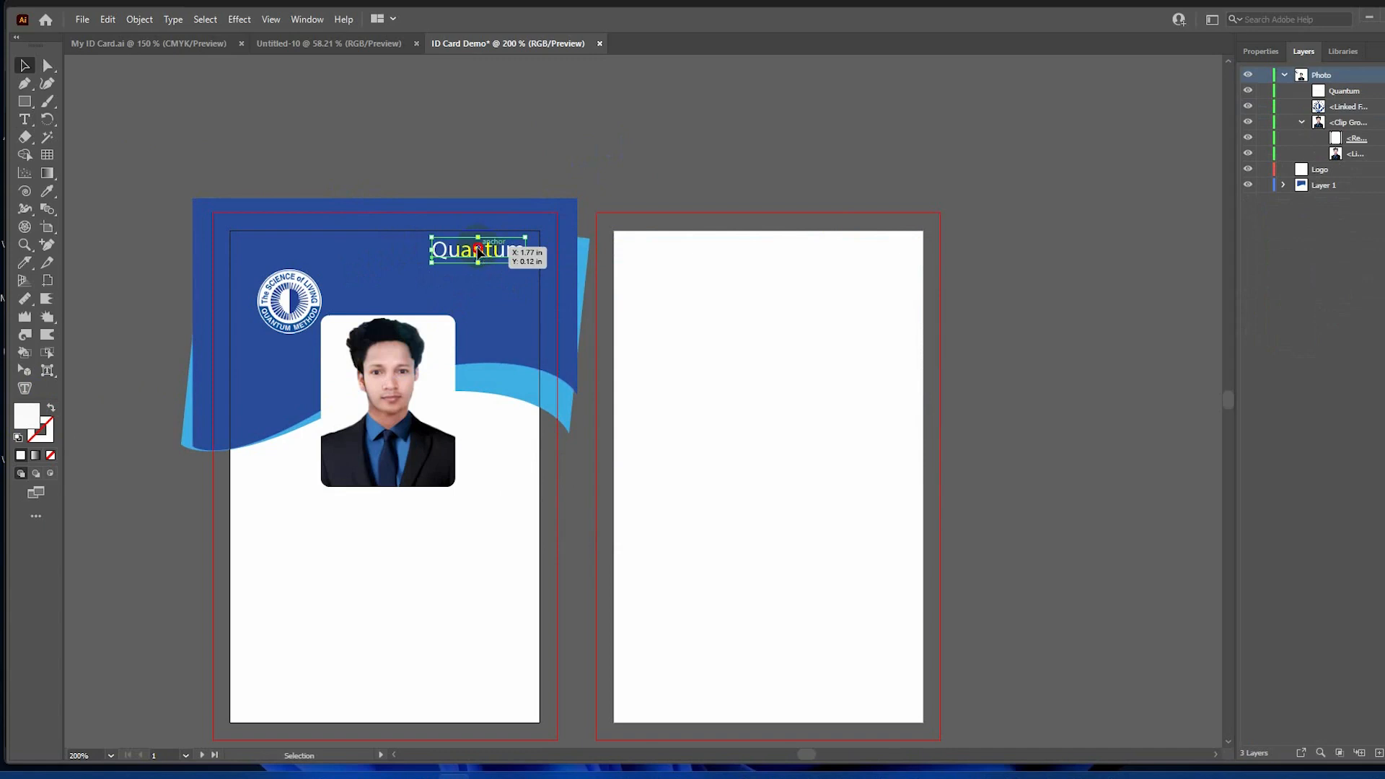
{"action": "left_click_drag", "start_coordinate": [479, 249], "coordinate": [479, 273]}
{"action": "key", "text": "t"}
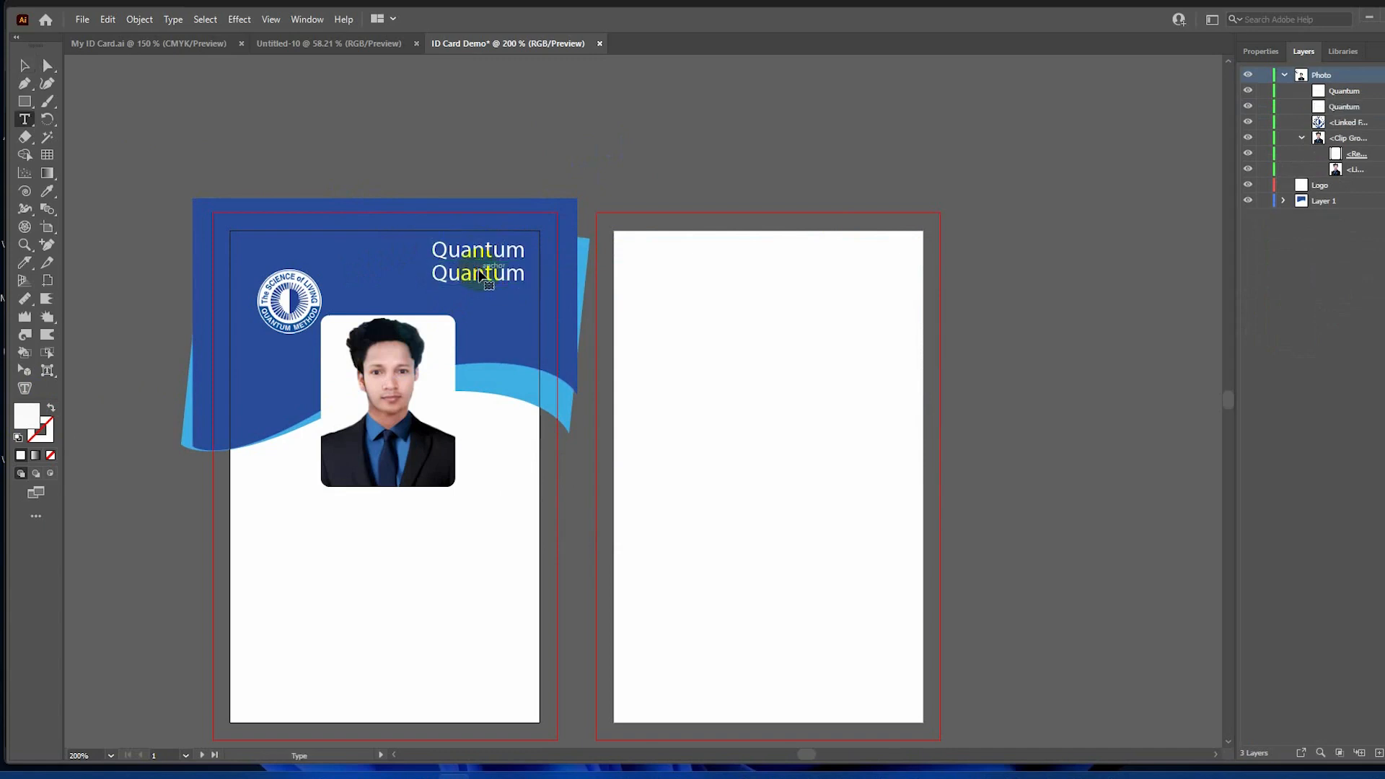
{"action": "double_click", "coordinate": [479, 271]}
{"action": "type", "text": "F"}
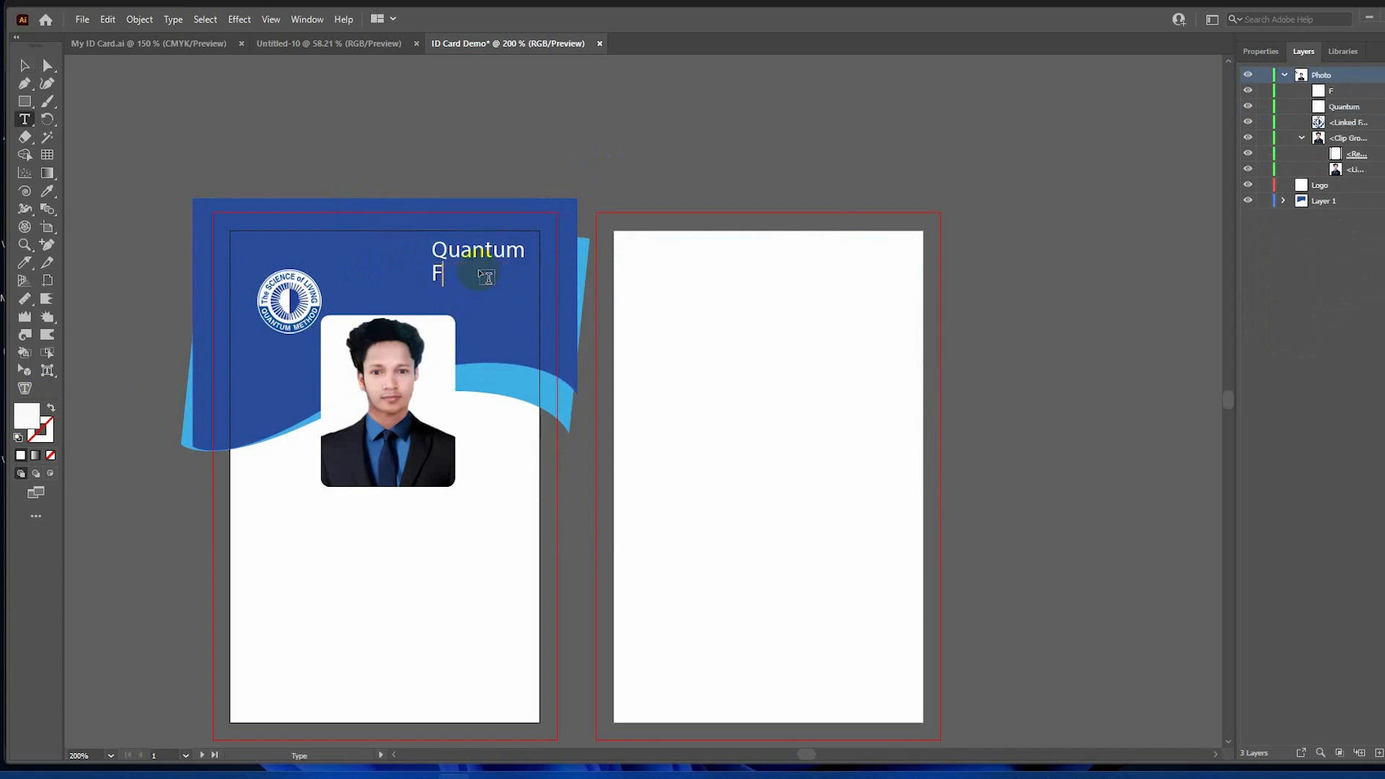
{"action": "type", "text": "oundation"}
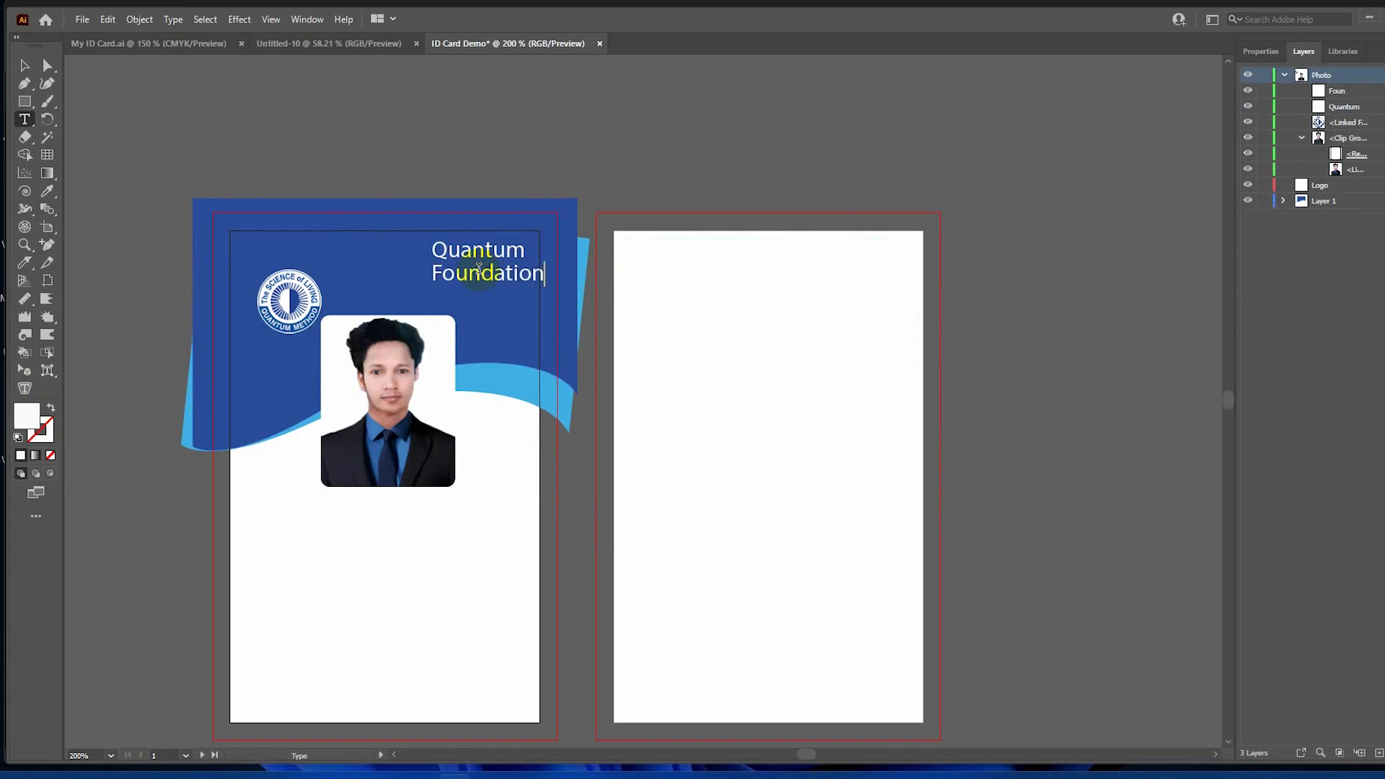
{"action": "left_click", "coordinate": [618, 170], "text": "ctrl"}
{"action": "left_click", "coordinate": [26, 68]}
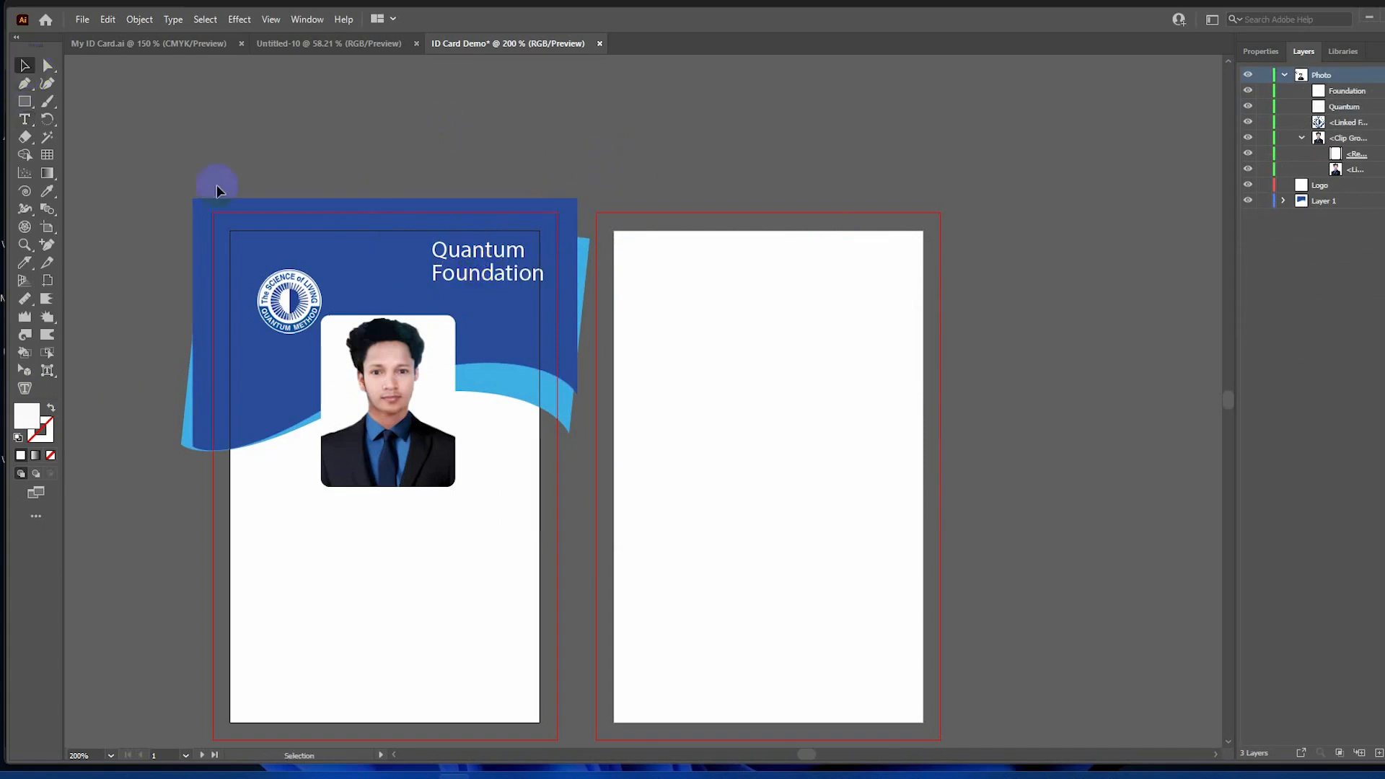
{"action": "left_click", "coordinate": [483, 273]}
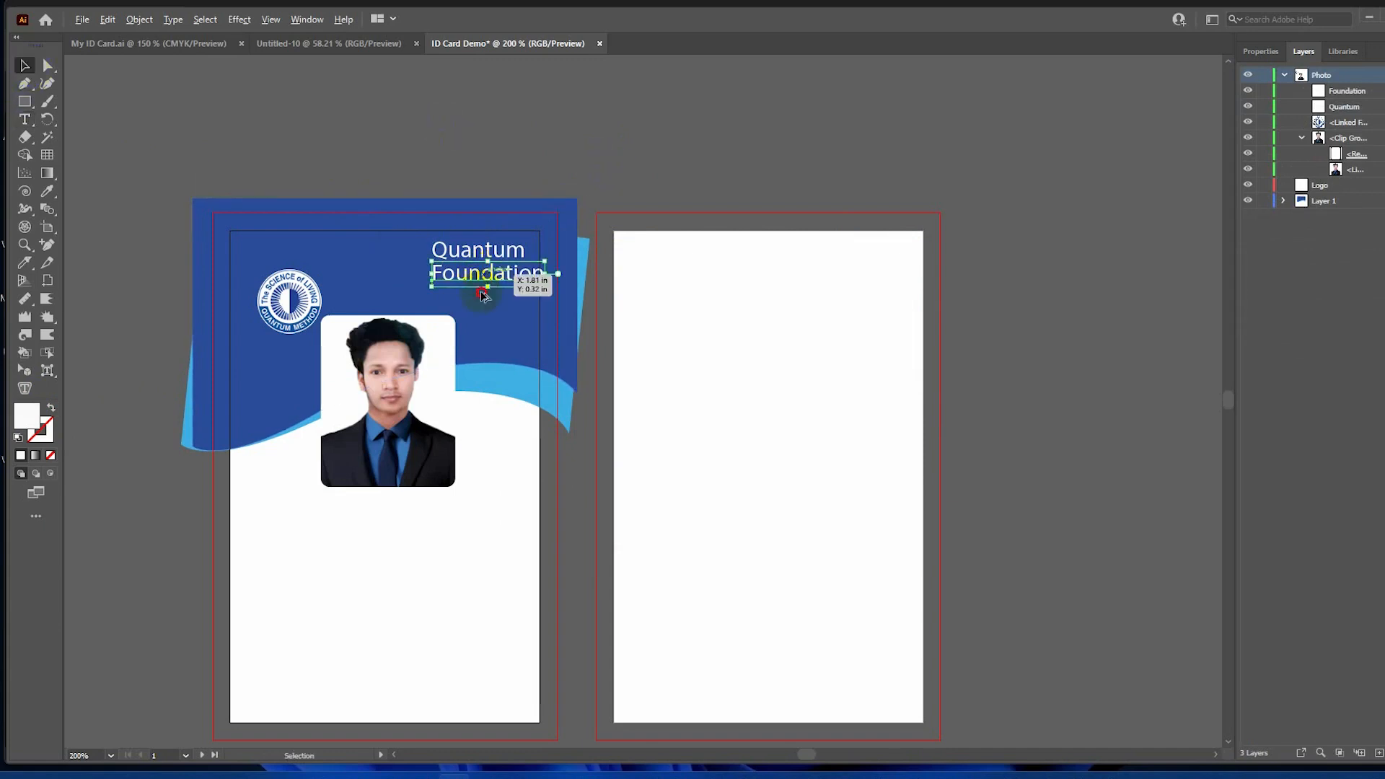
Add the card holder's name in black text under the photo.
{"action": "left_click_drag", "start_coordinate": [484, 275], "coordinate": [351, 503]}
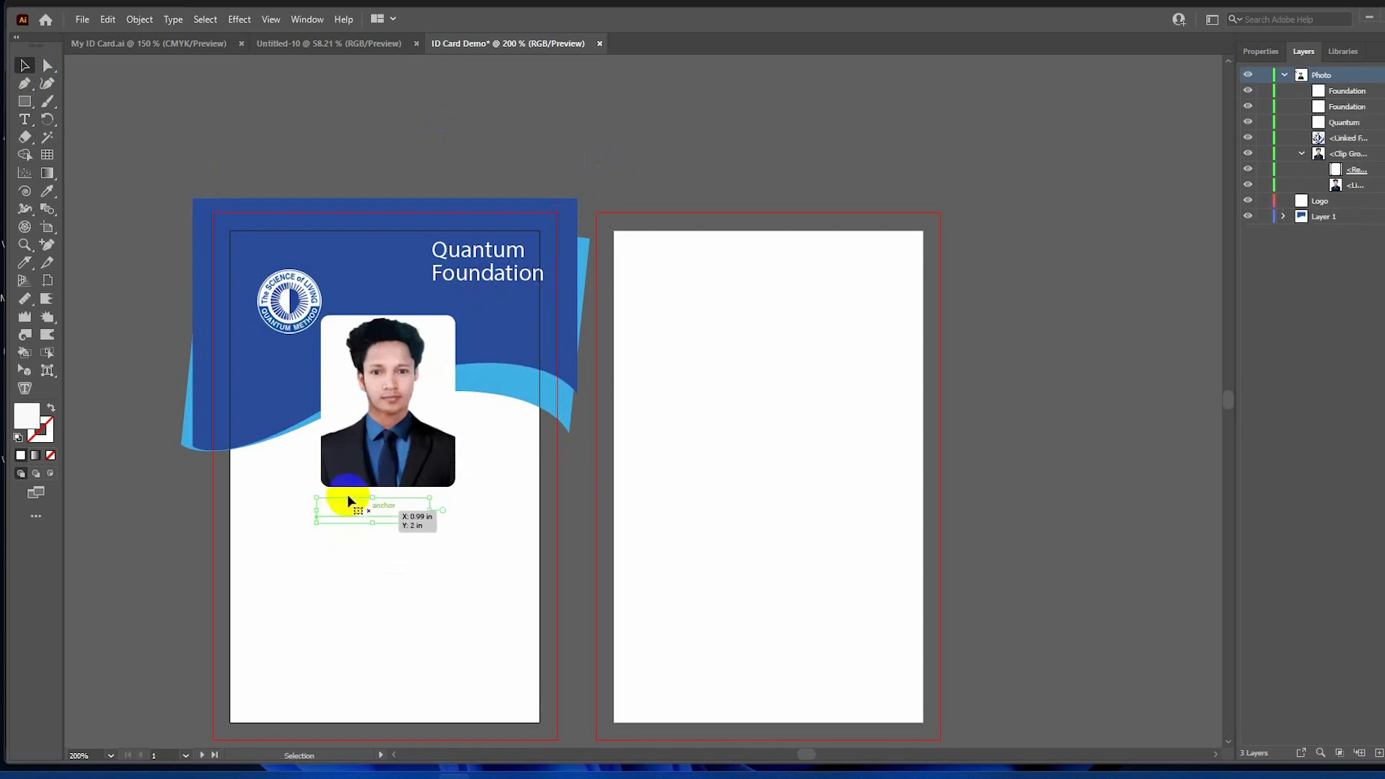
{"action": "double_click", "coordinate": [27, 416]}
{"action": "left_click", "coordinate": [893, 301]}
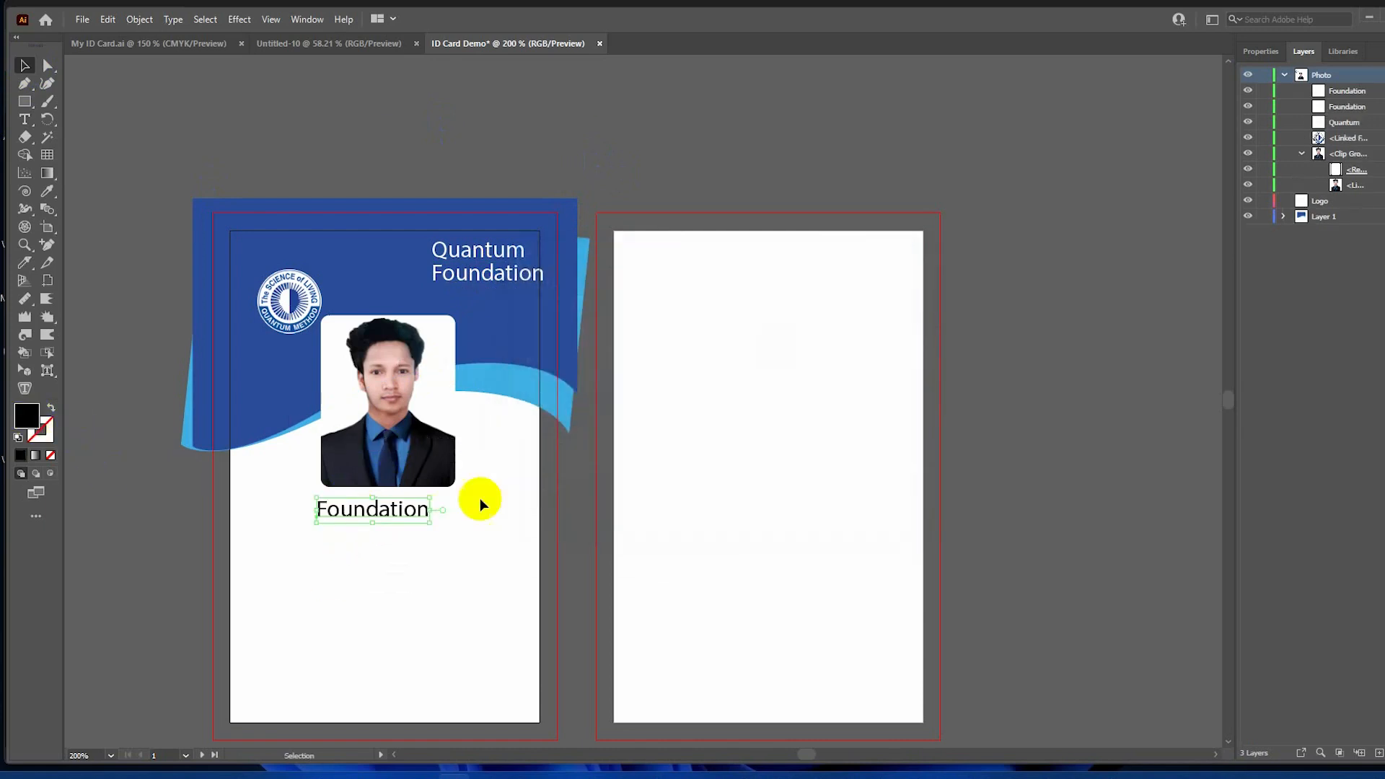
{"action": "double_click", "coordinate": [379, 509]}
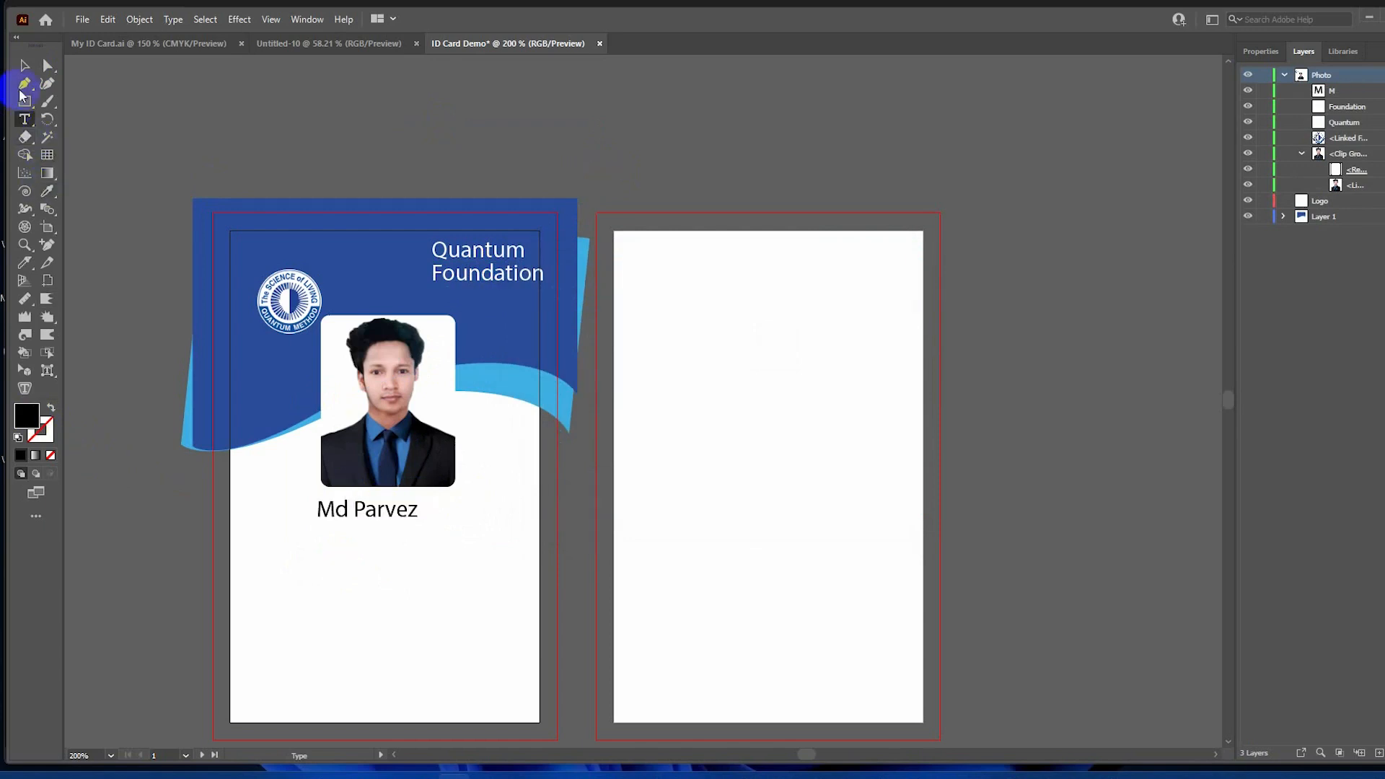
{"action": "key", "text": "Escape"}
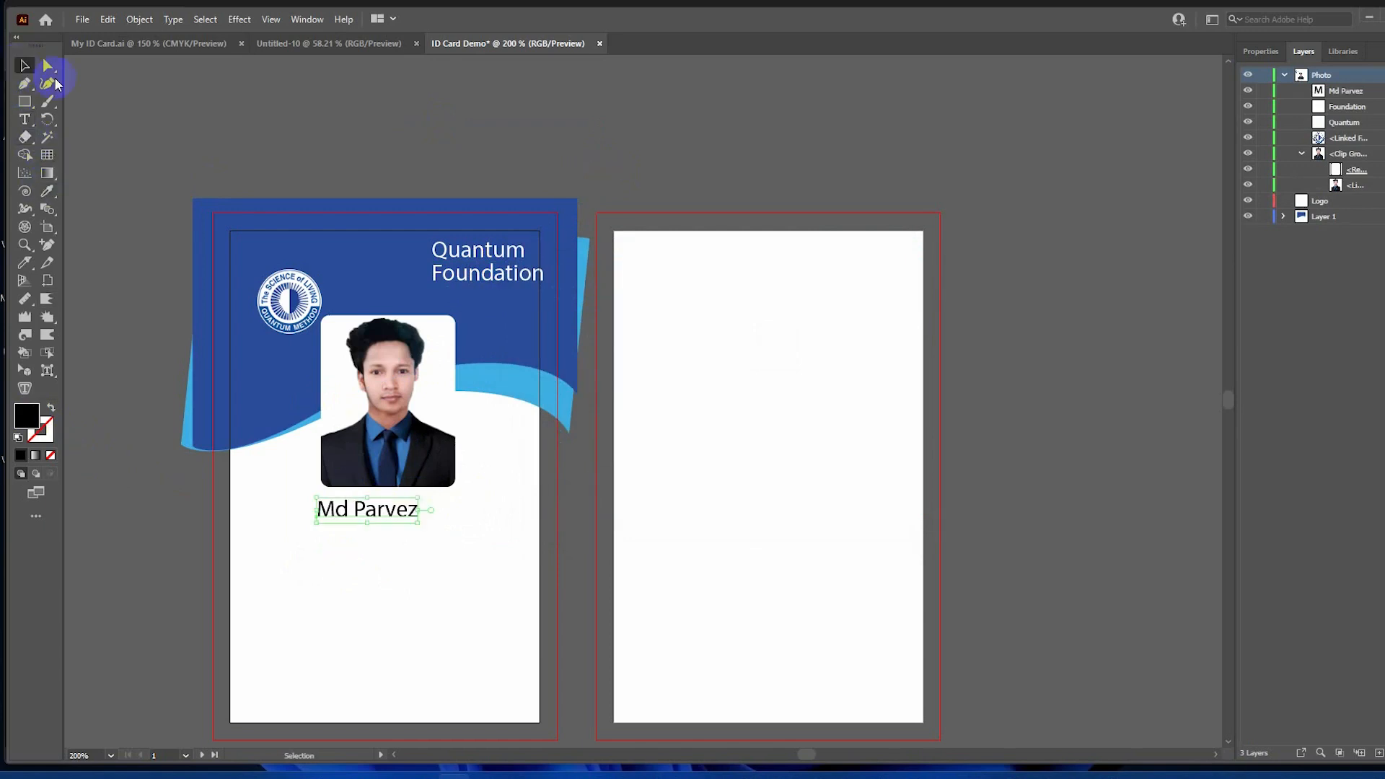
{"action": "left_click_drag", "start_coordinate": [334, 507], "coordinate": [348, 543]}
Add the 'Asst. Trainer' title below the name and the holder's ID number at bottom-left.
{"action": "double_click", "coordinate": [353, 538]}
{"action": "key", "text": "ctrl+a"}
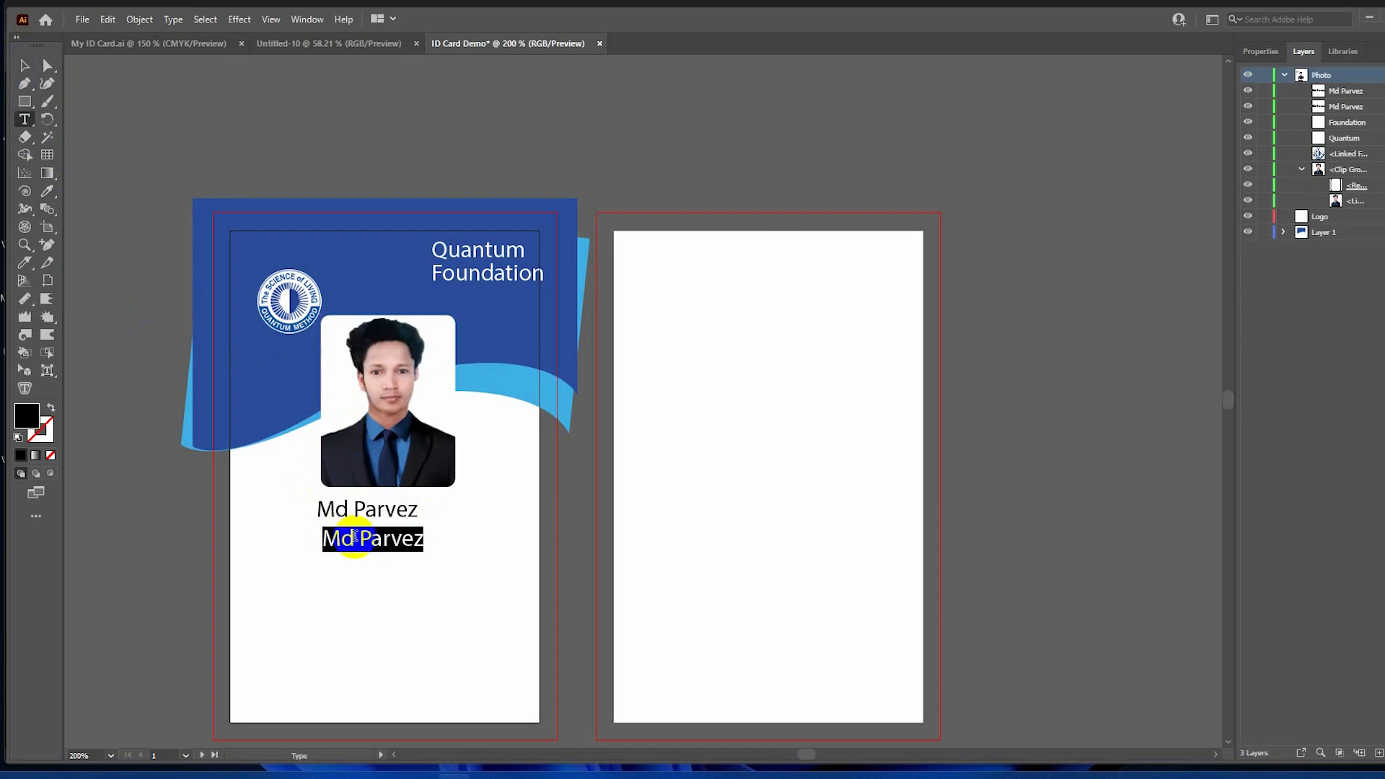
{"action": "type", "text": "Asst. Trainer"}
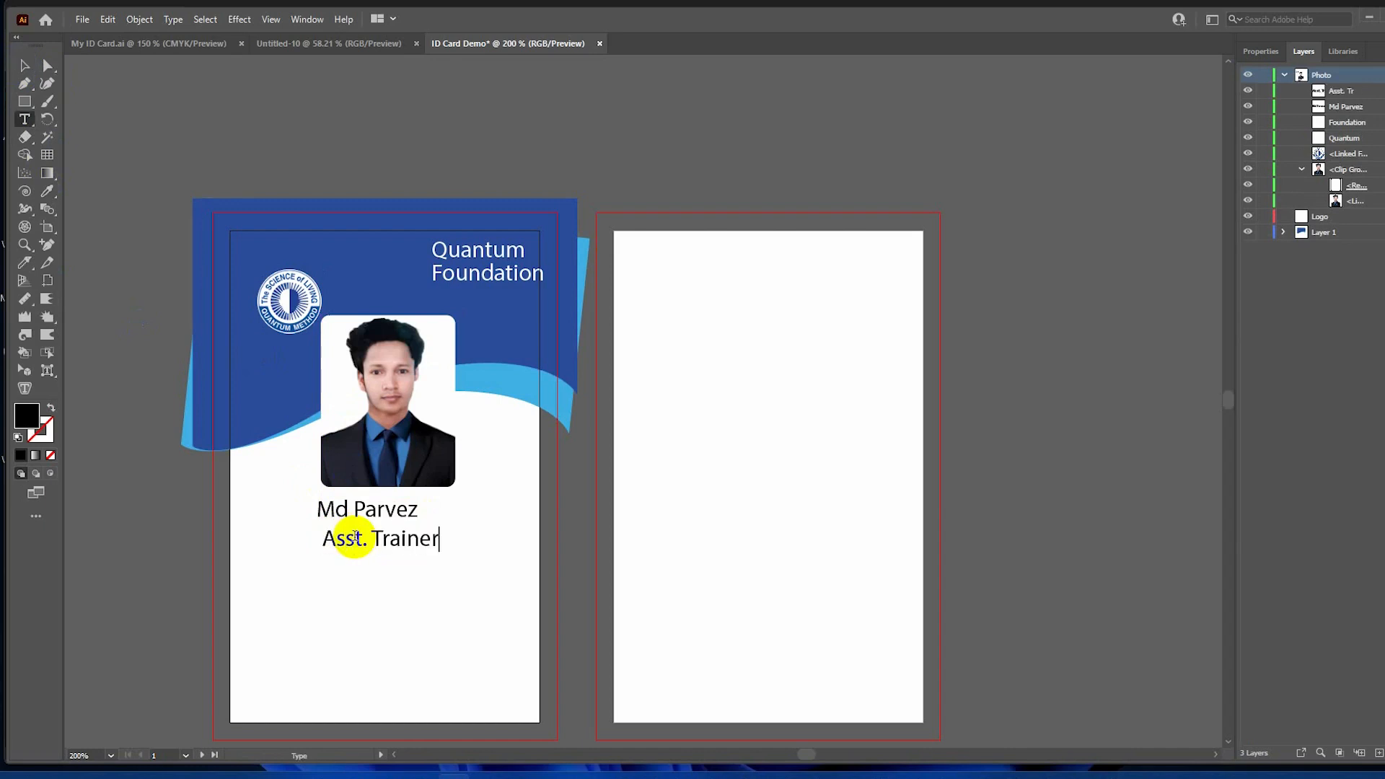
{"action": "key", "text": "Escape"}
{"action": "left_click_drag", "start_coordinate": [350, 539], "coordinate": [272, 672]}
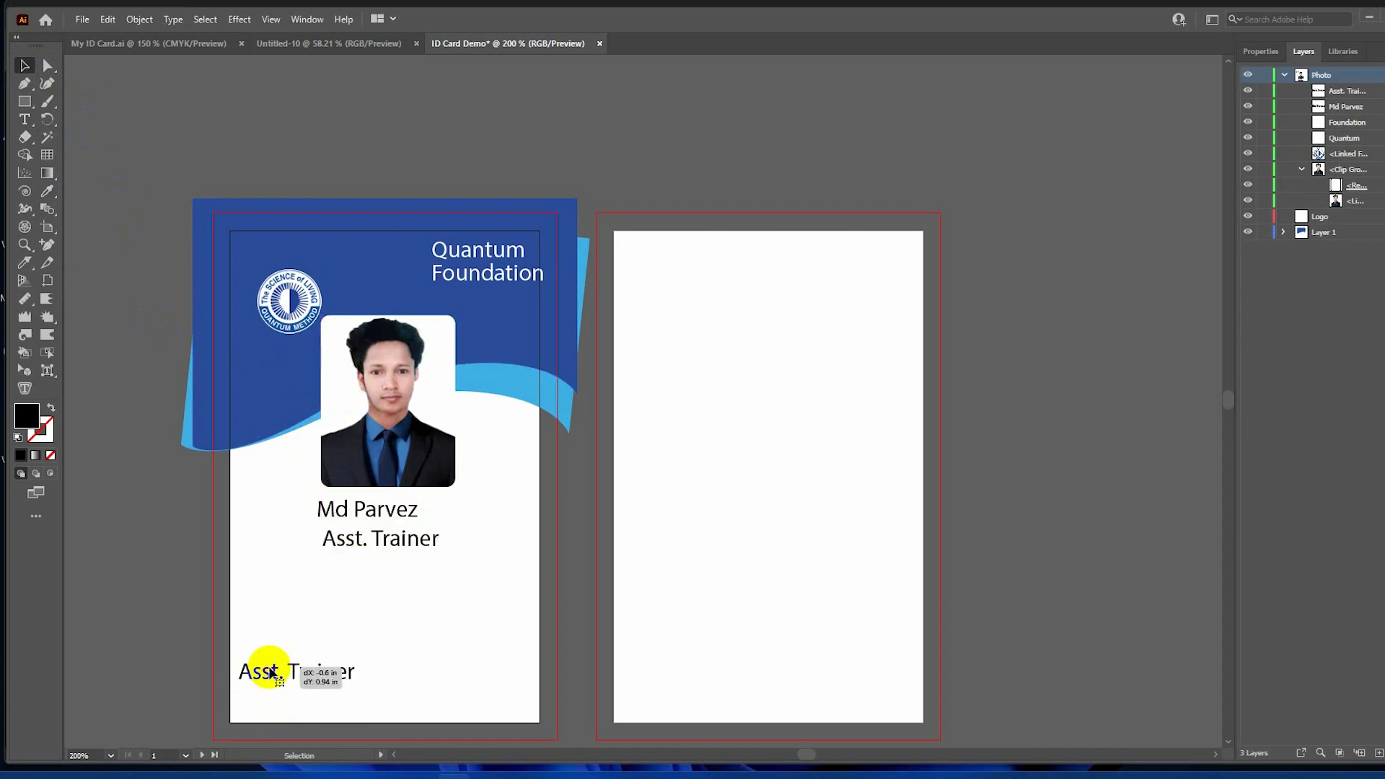
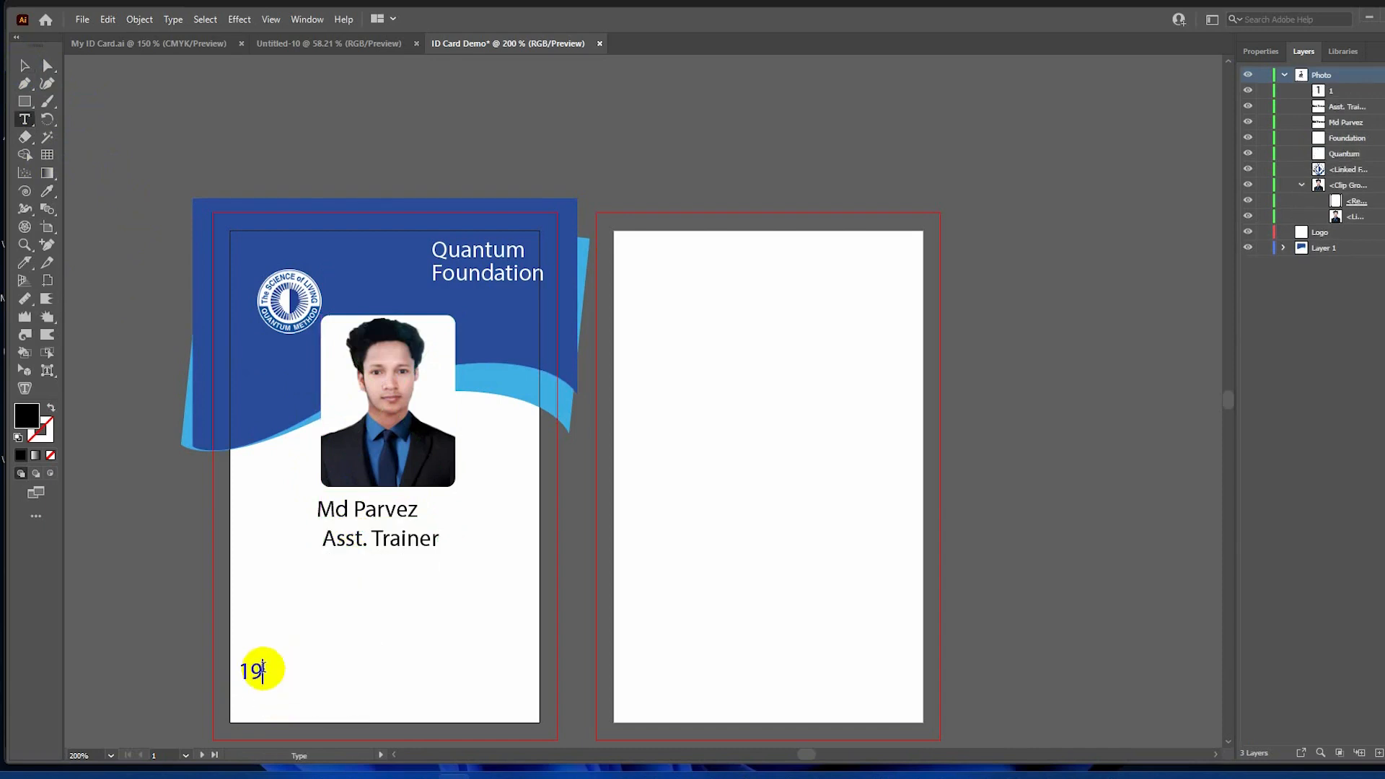
{"action": "key", "text": "Escape"}
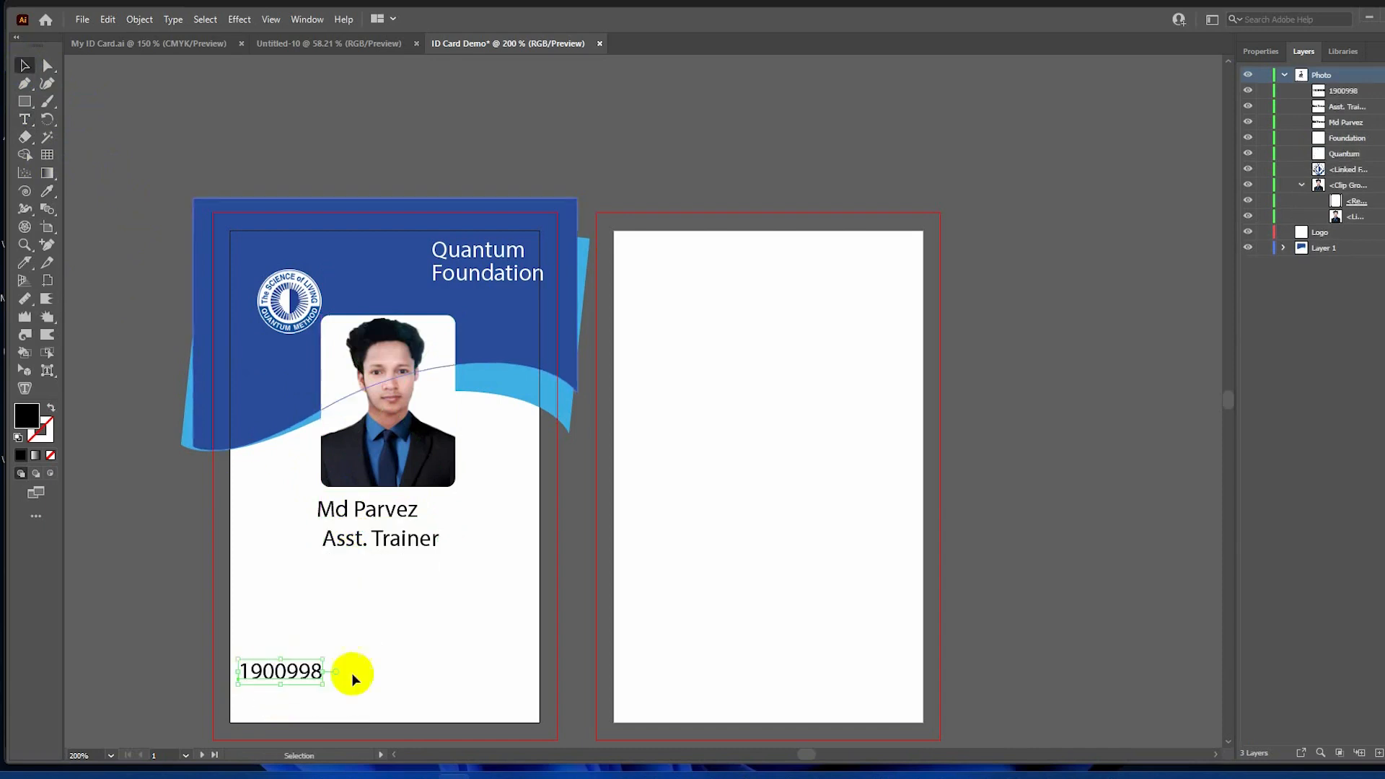
Copy the ID number line to the card's bottom-right as the signature label.
{"action": "left_click_drag", "start_coordinate": [280, 673], "coordinate": [474, 672]}
{"action": "double_click", "coordinate": [474, 671]}
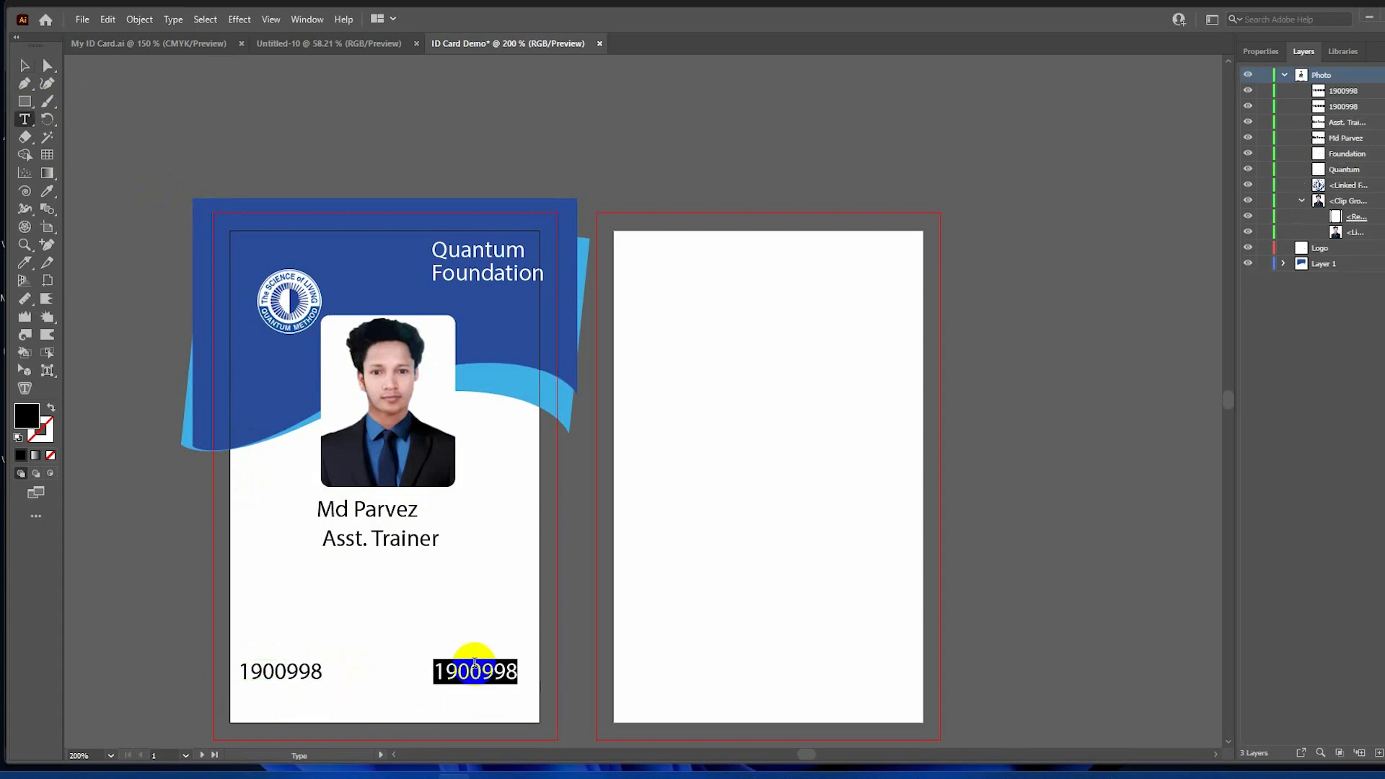
{"action": "type", "text": "Authorised bt"}
{"action": "key", "text": "Escape"}
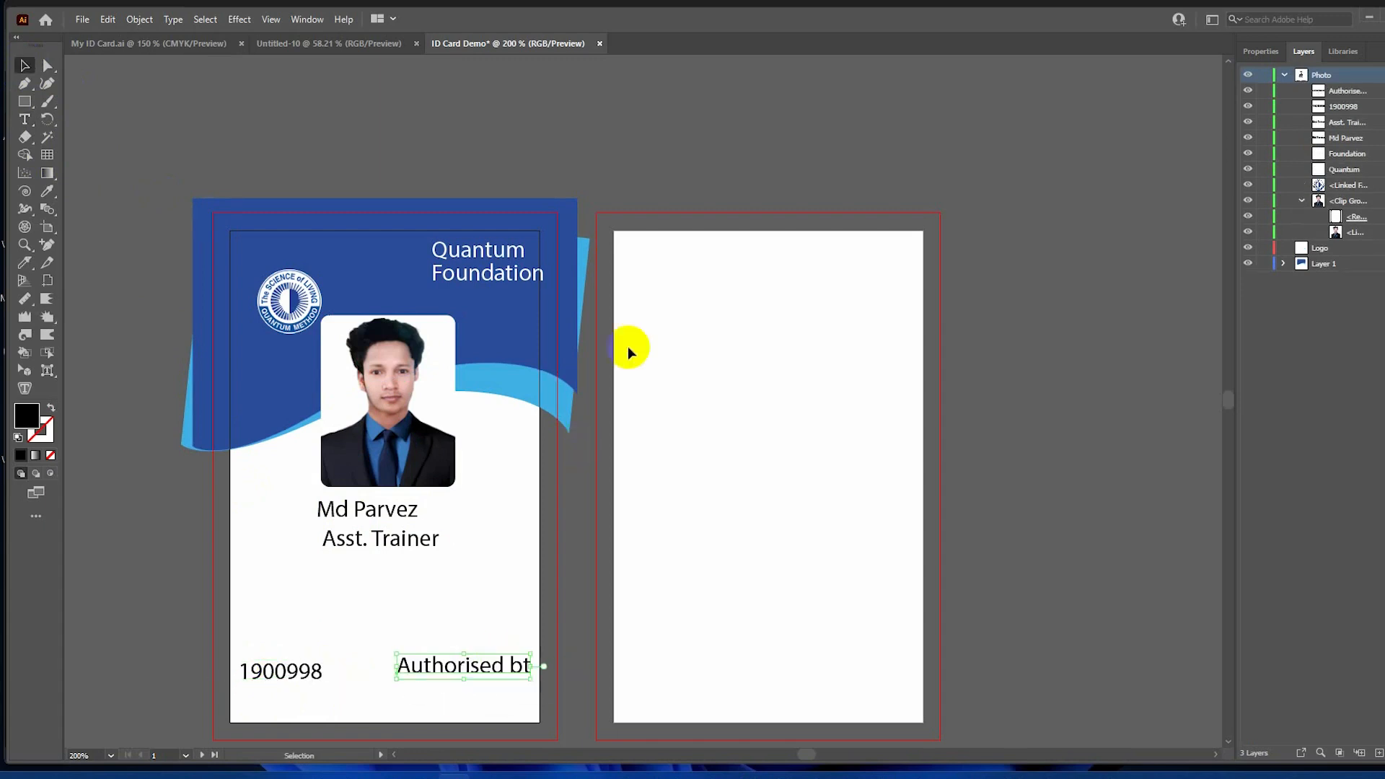
{"action": "left_click", "coordinate": [675, 147]}
Add 'Valid til 31 Dec 2023' below the ID number.
{"action": "left_click_drag", "start_coordinate": [288, 671], "coordinate": [375, 702]}
{"action": "double_click", "coordinate": [375, 702]}
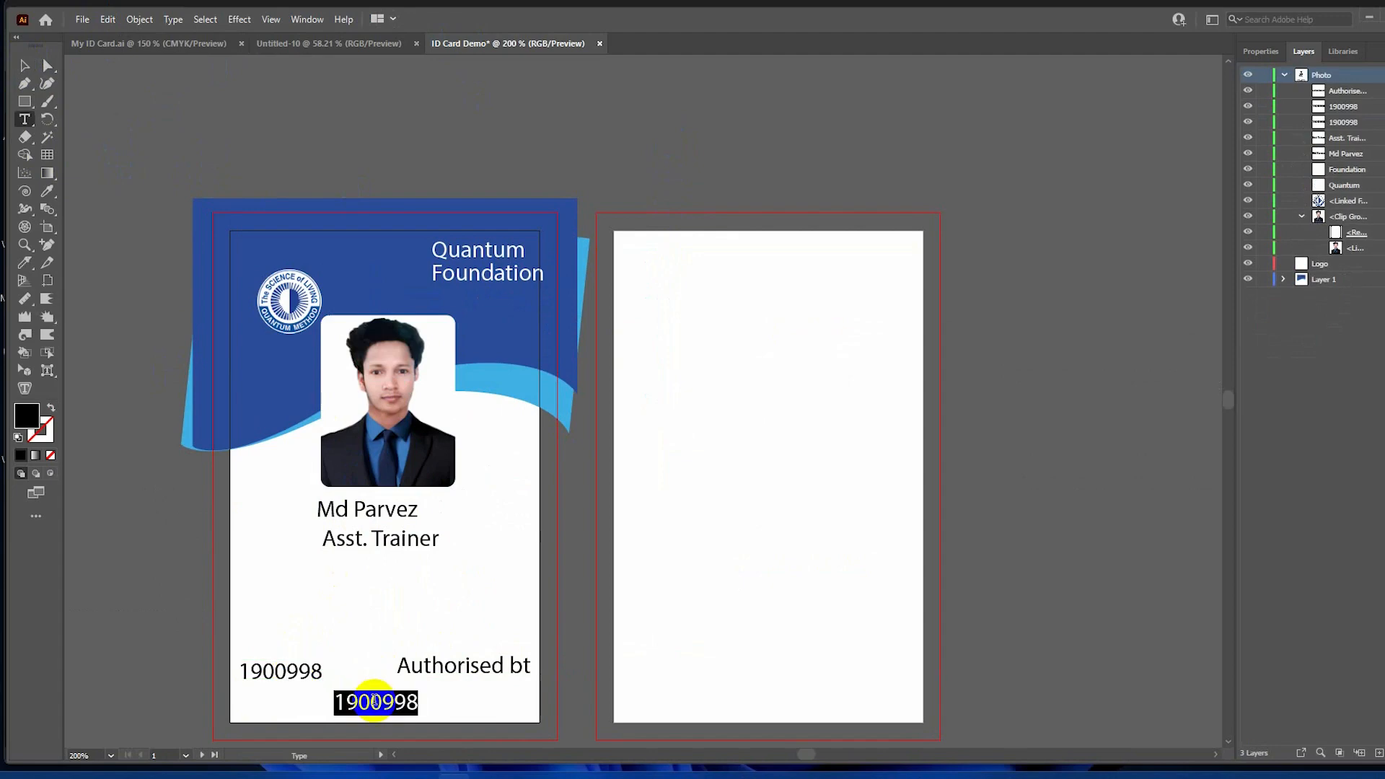
{"action": "type", "text": "Valid til 31 Dec 2023"}
{"action": "key", "text": "Escape"}
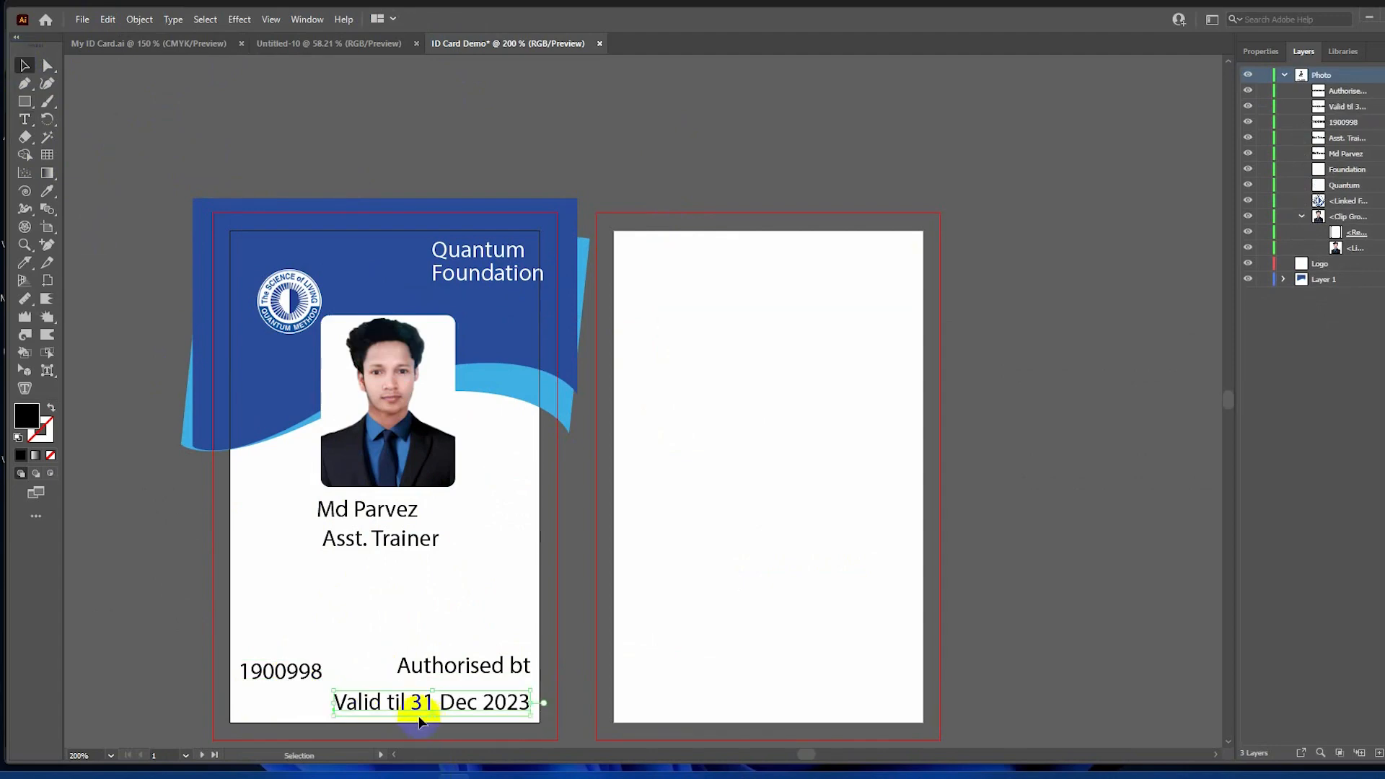
{"action": "left_click_drag", "start_coordinate": [405, 704], "coordinate": [376, 702]}
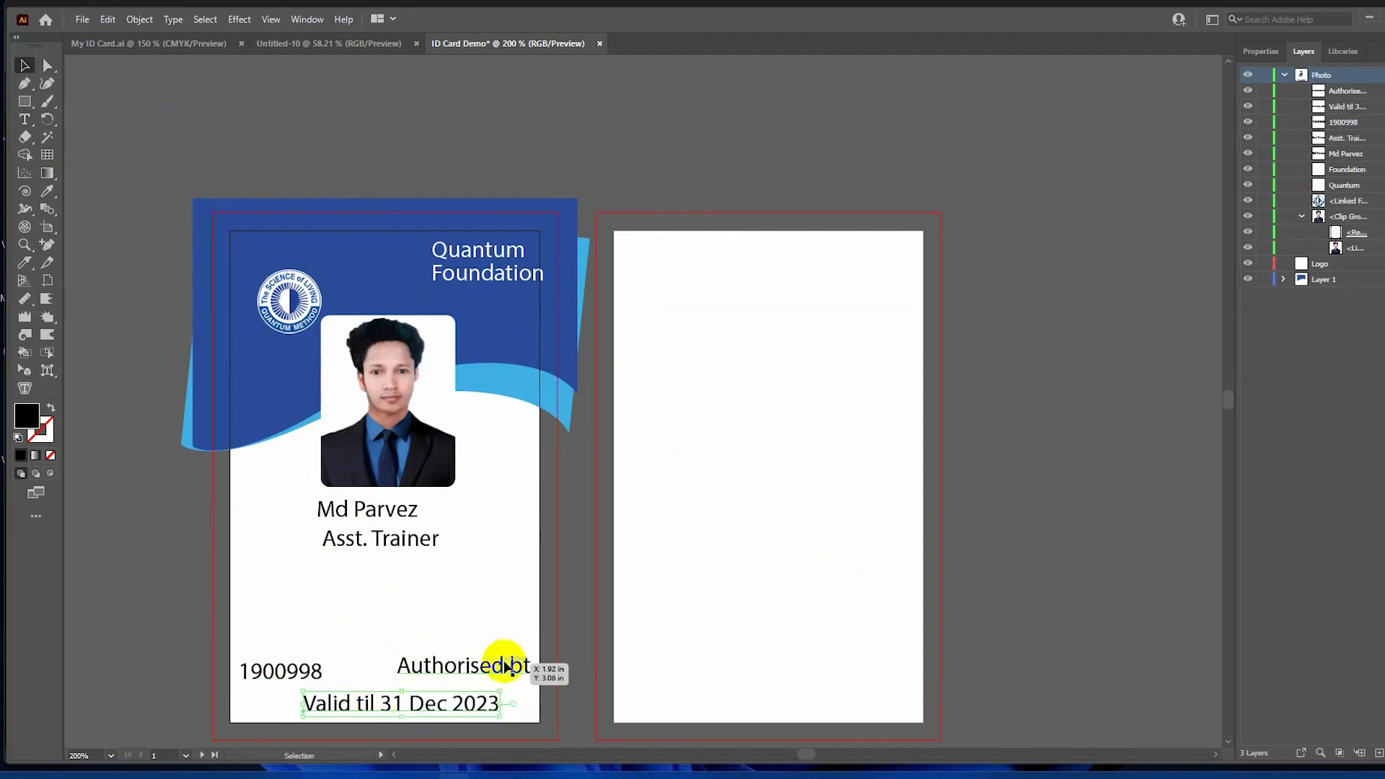
Correct the label to 'Authorised Signature' and move it left beside the ID number.
{"action": "double_click", "coordinate": [519, 665]}
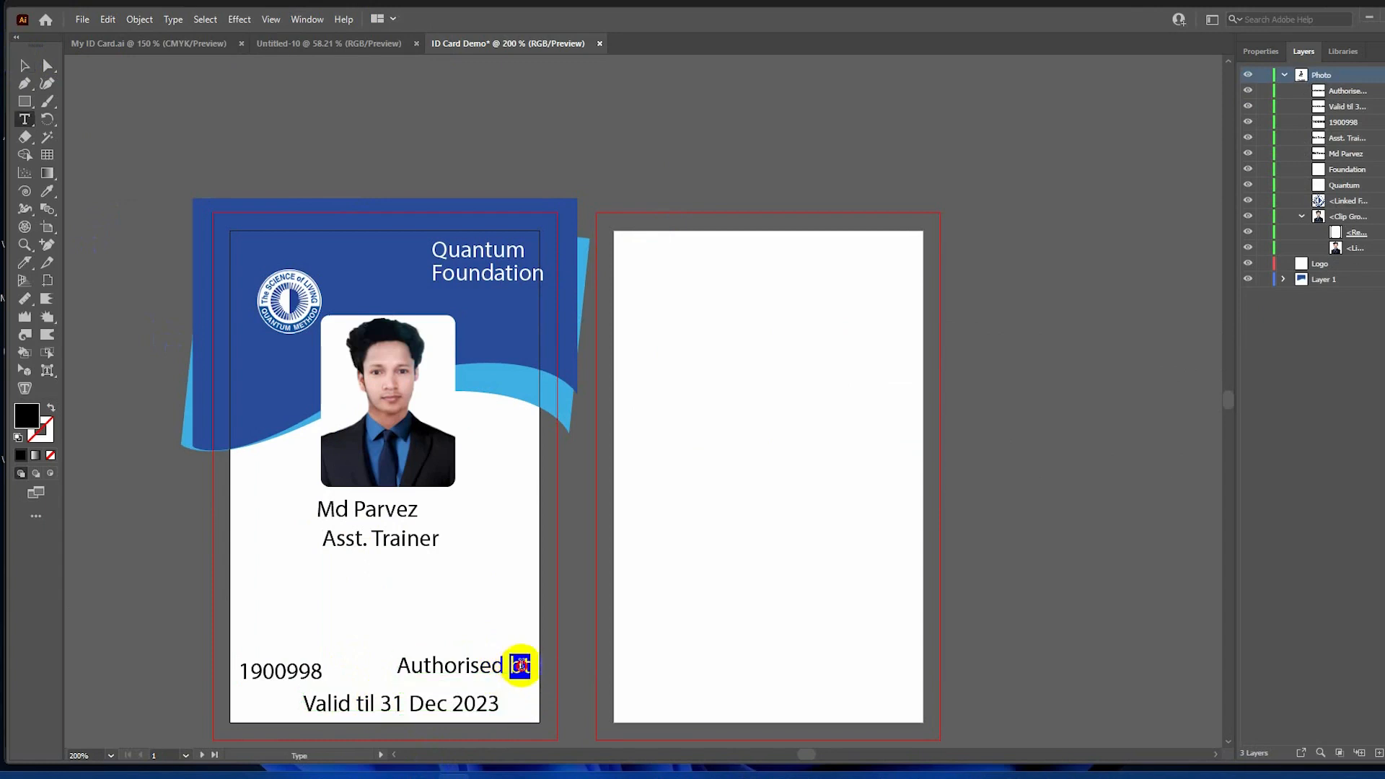
{"action": "key", "text": "BackSpace"}
{"action": "key", "text": "BackSpace"}
{"action": "key", "text": "BackSpace"}
{"action": "type", "text": "Signature"}
{"action": "left_click", "coordinate": [25, 66]}
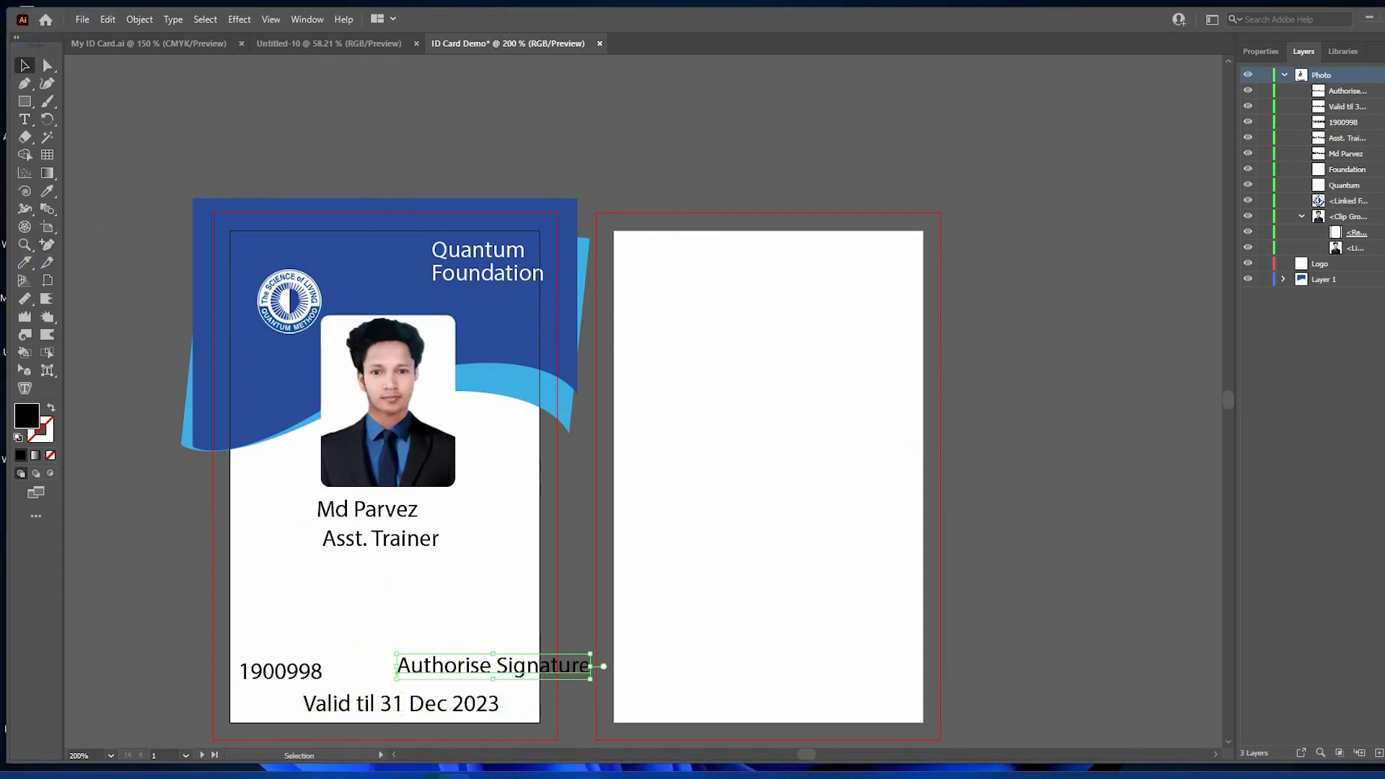
{"action": "left_click_drag", "start_coordinate": [442, 665], "coordinate": [387, 675]}
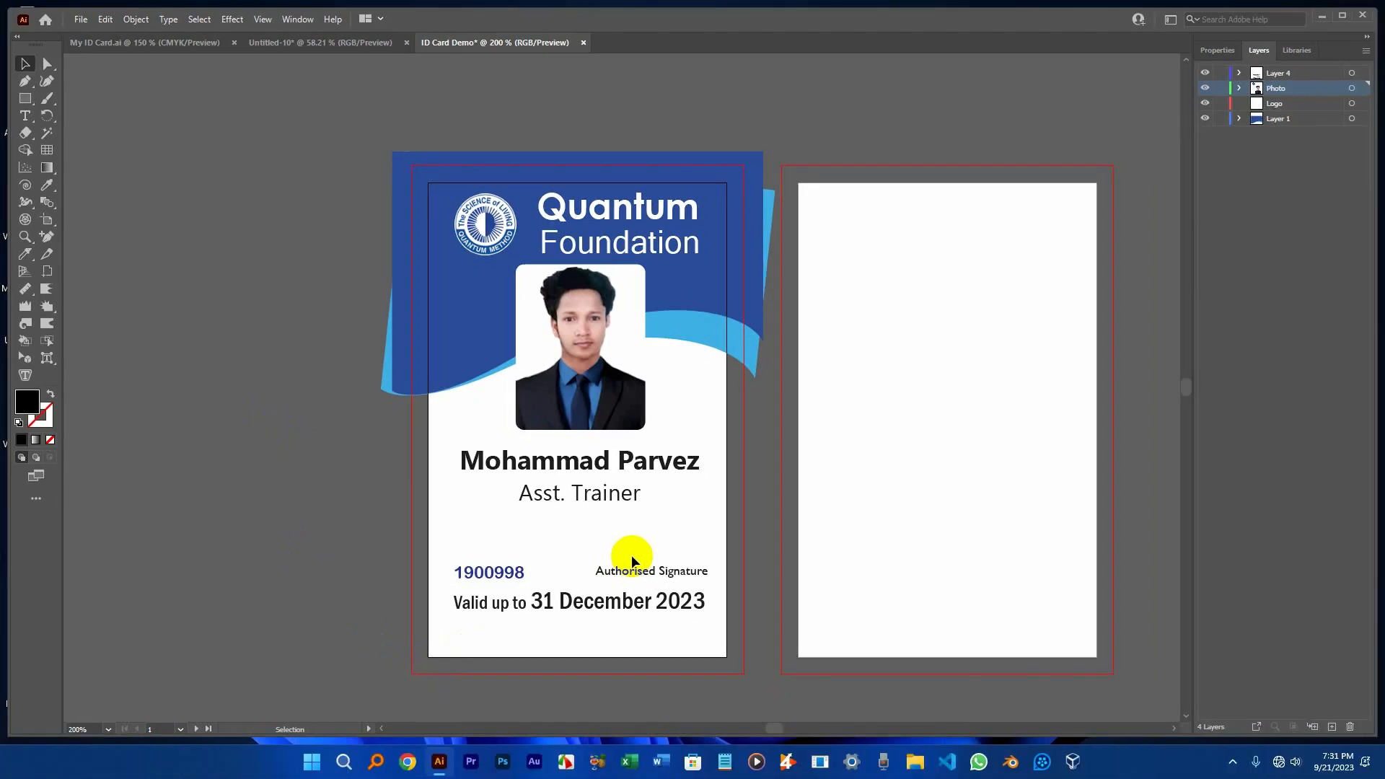
Bring the handwritten signature from the Untitled-10 document and place it above the Authorised Signature label.
{"action": "left_click", "coordinate": [311, 43]}
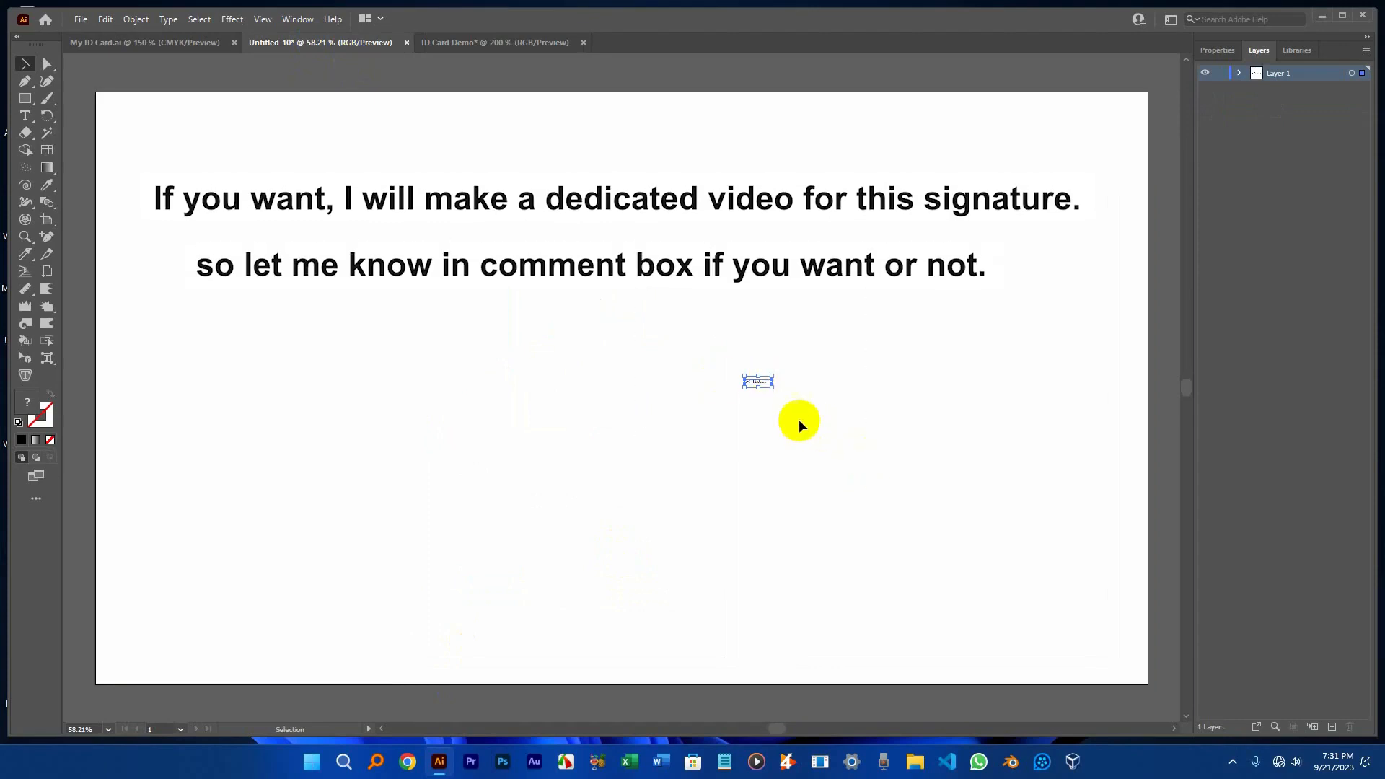
{"action": "left_click", "coordinate": [834, 468]}
{"action": "mouse_move", "coordinate": [758, 384]}
{"action": "left_mouse_down"}
{"action": "mouse_move", "coordinate": [563, 120]}
{"action": "mouse_move", "coordinate": [534, 46]}
{"action": "mouse_move", "coordinate": [653, 544]}
{"action": "mouse_move", "coordinate": [638, 547]}
{"action": "mouse_move", "coordinate": [658, 584]}
{"action": "left_mouse_up"}
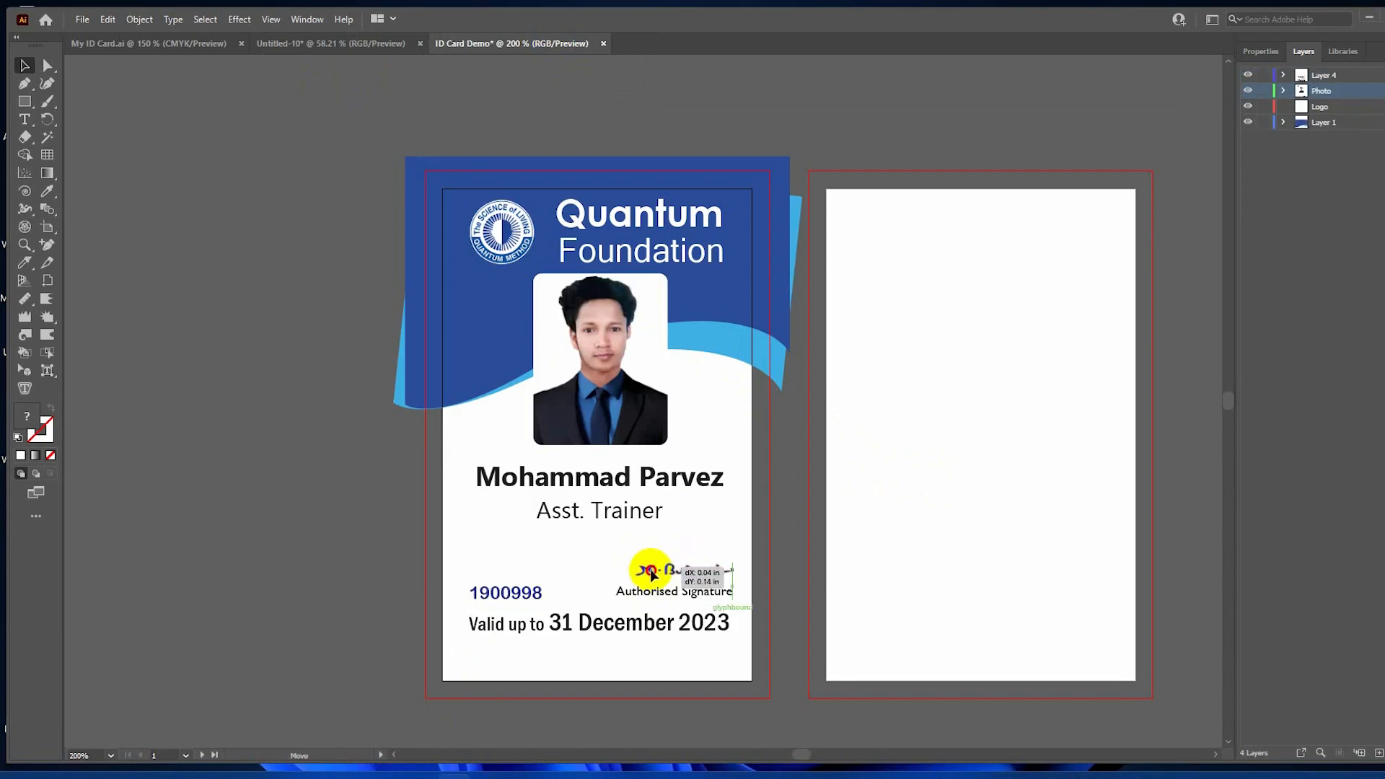
{"action": "left_click", "coordinate": [635, 575]}
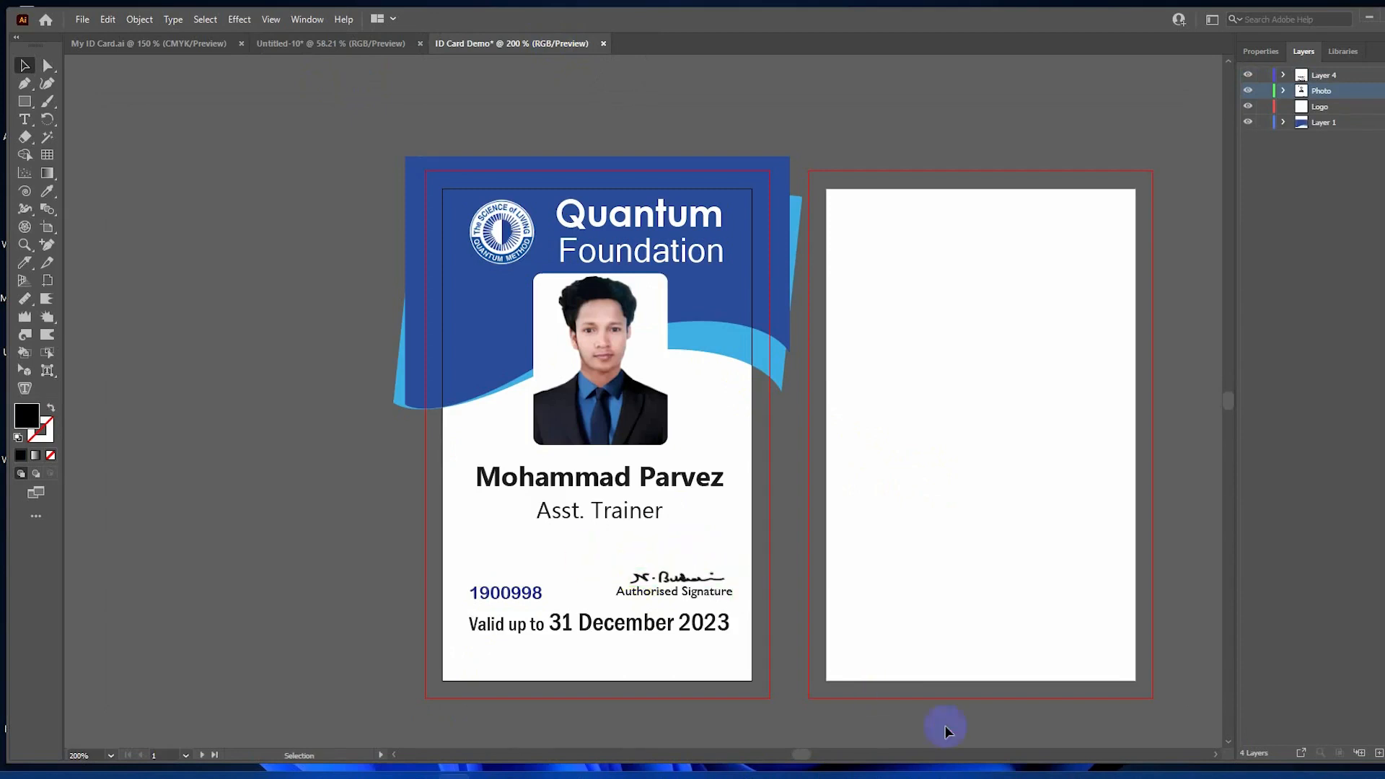